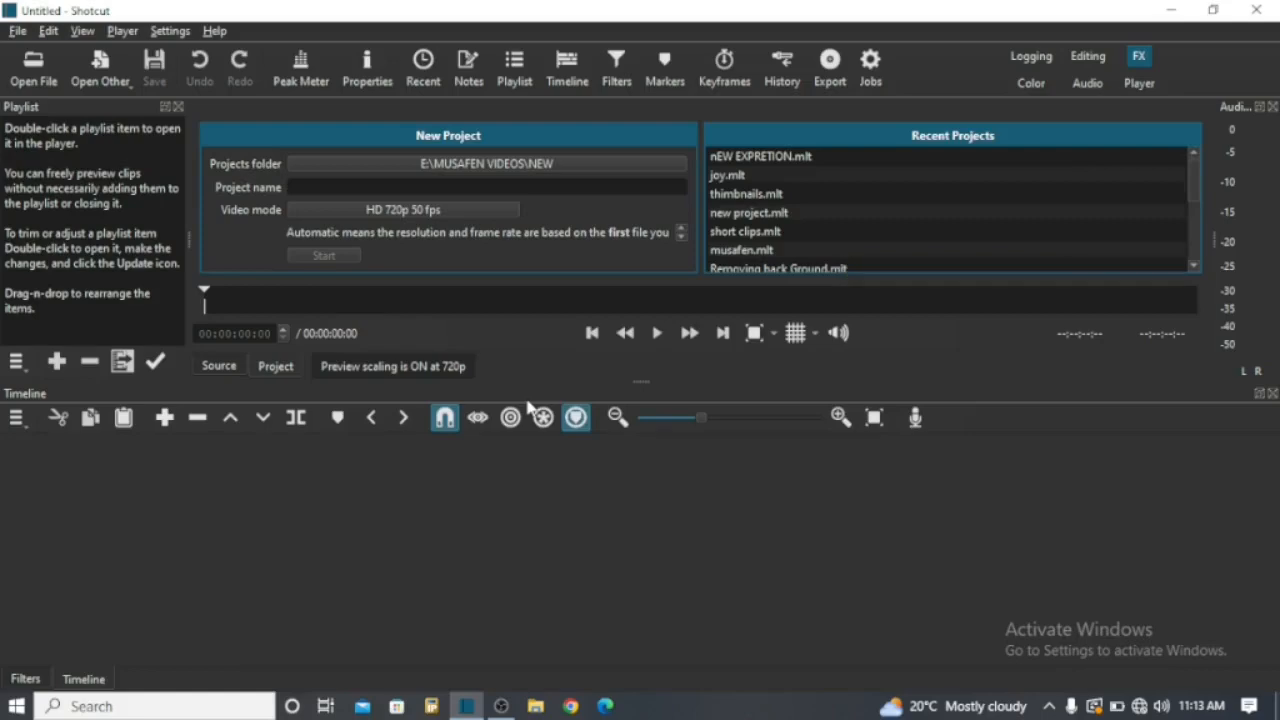
- Widen the playlist and audio peak meter areas and start a new project named "new"
{"action": "left_click", "coordinate": [325, 186]}
{"action": "left_click_drag", "start_coordinate": [190, 234], "coordinate": [352, 236]}
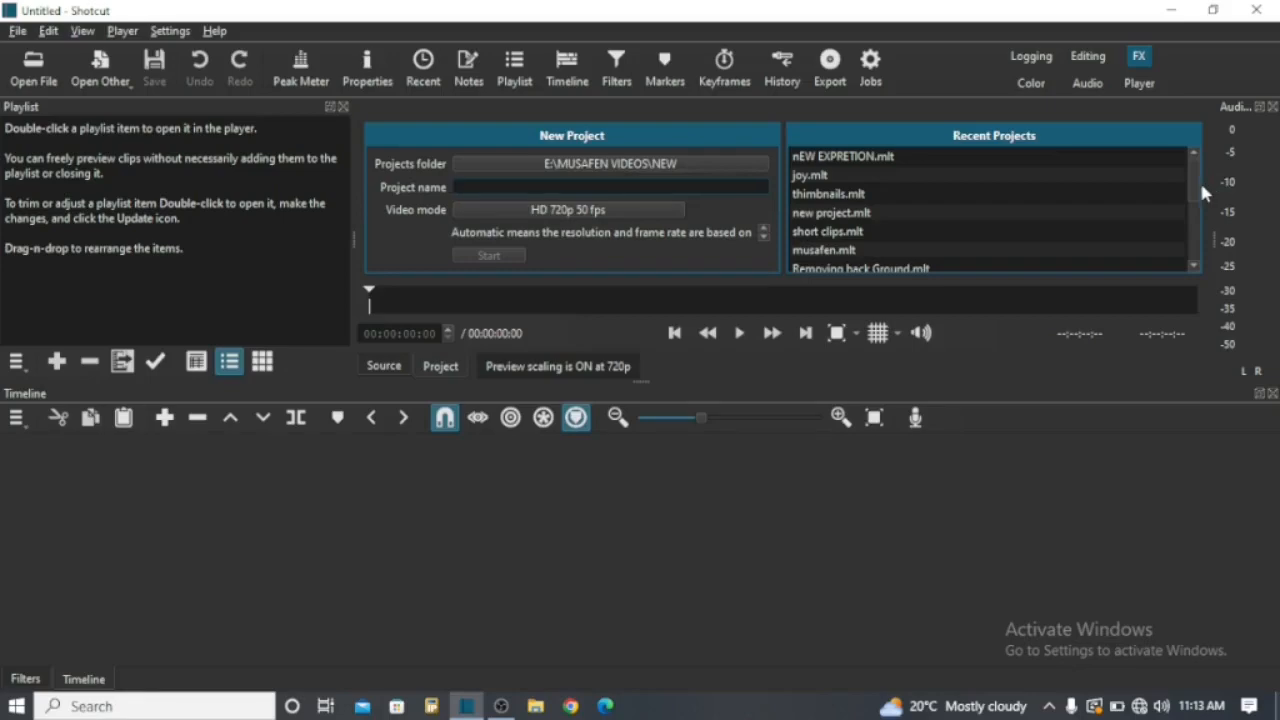
{"action": "left_click_drag", "start_coordinate": [1214, 237], "coordinate": [1063, 238]}
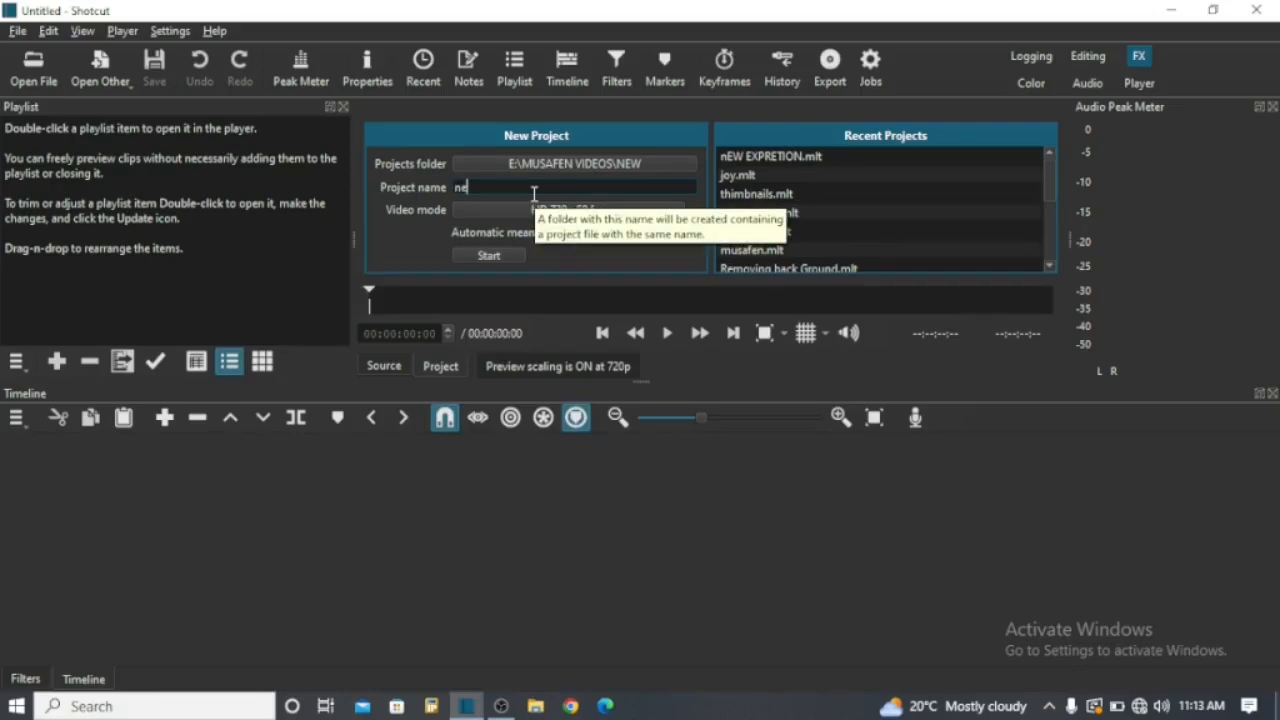
{"action": "left_click", "coordinate": [511, 255]}
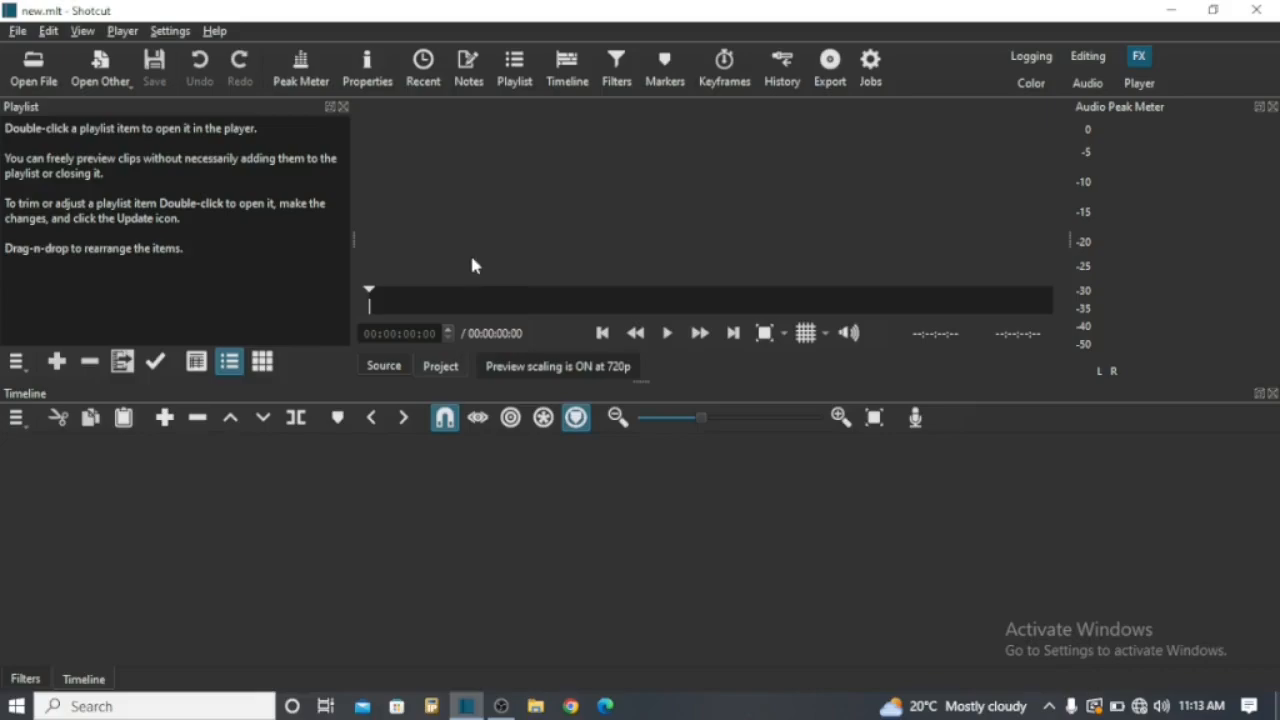
{"action": "left_click", "coordinate": [122, 361]}
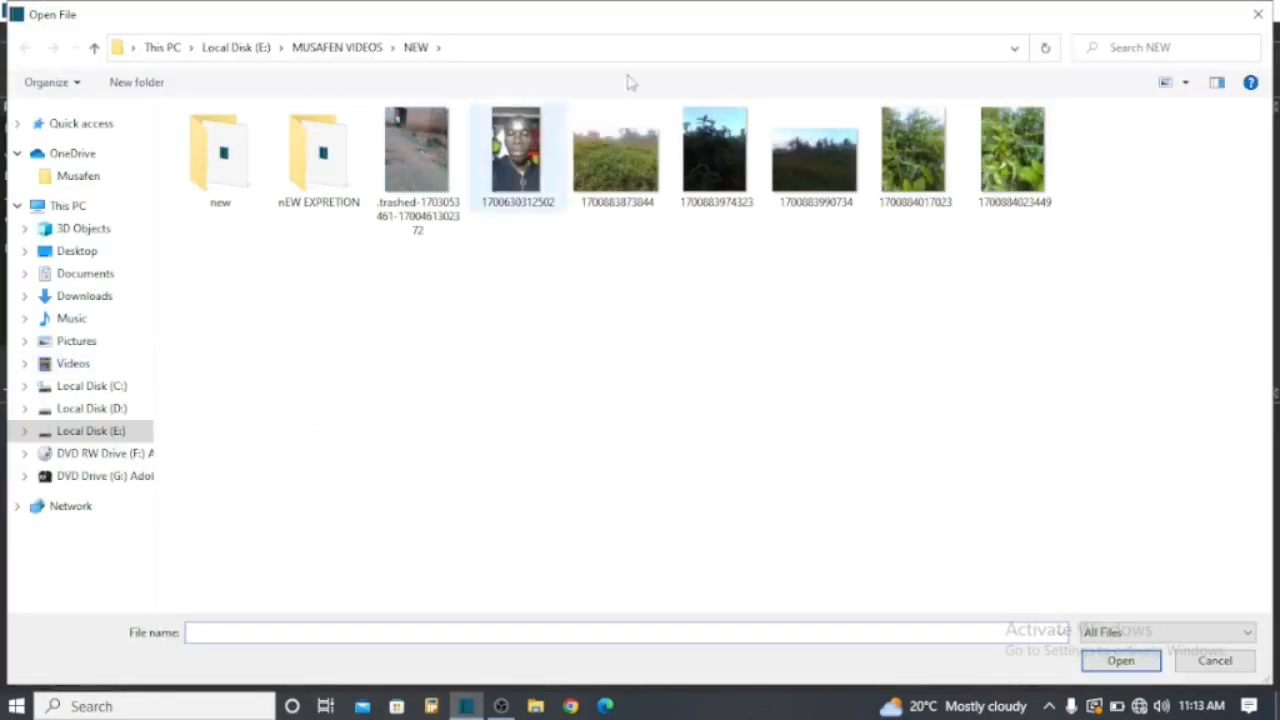
{"action": "left_click", "coordinate": [655, 150]}
{"action": "left_click", "coordinate": [719, 148], "text": "ctrl"}
{"action": "left_click", "coordinate": [913, 150], "text": "ctrl"}
{"action": "left_click", "coordinate": [1013, 150], "text": "ctrl"}
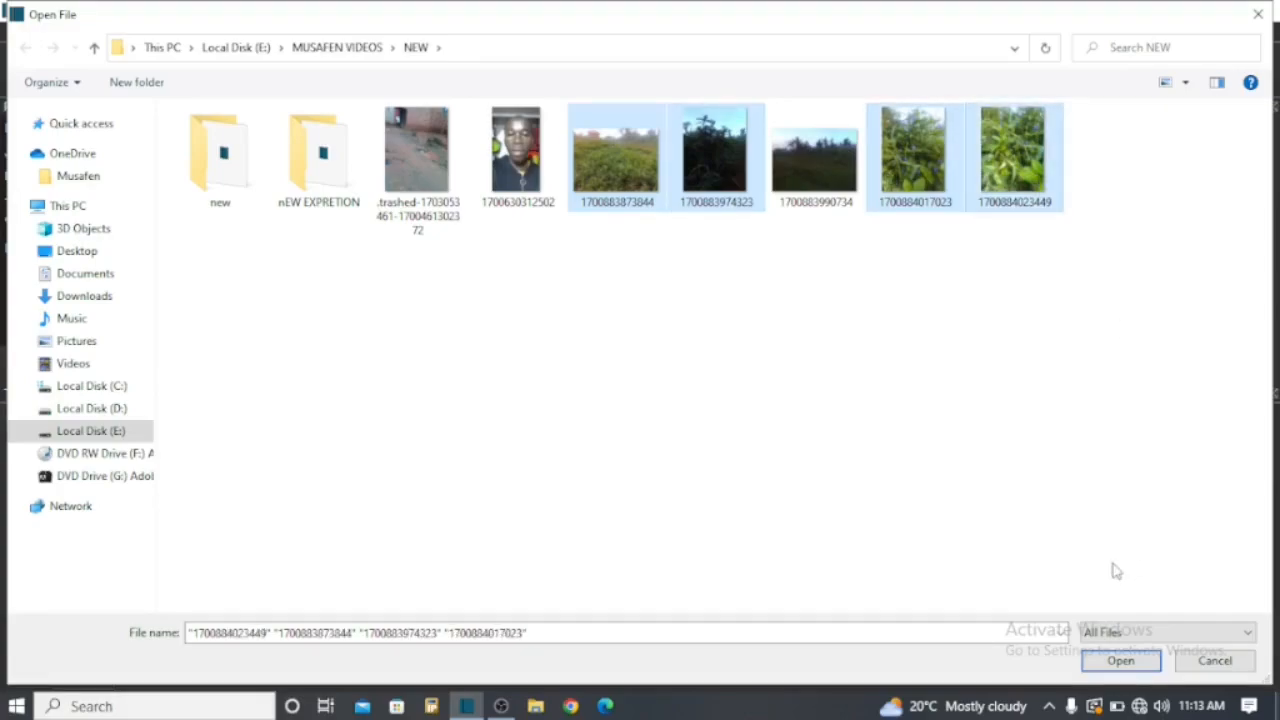
{"action": "left_click", "coordinate": [1121, 659]}
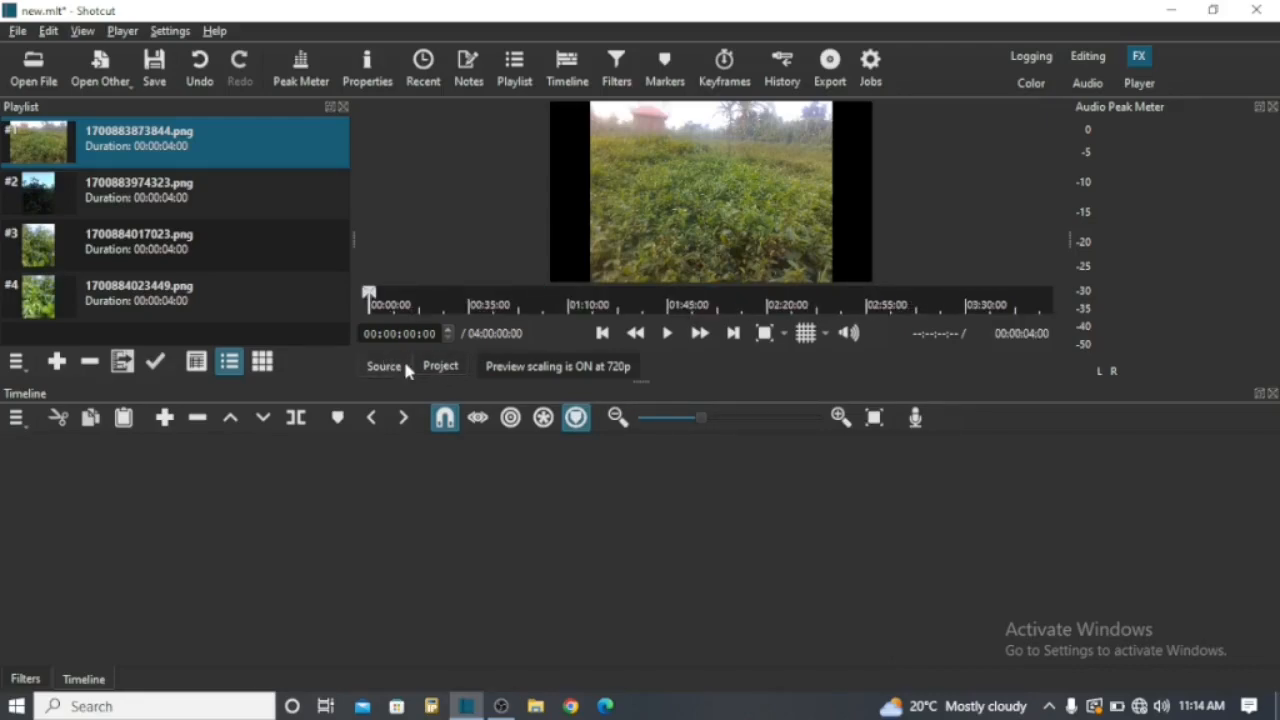
- Place the four playlist images one after another on video track V1, in playlist order
{"action": "double_click", "coordinate": [207, 186]}
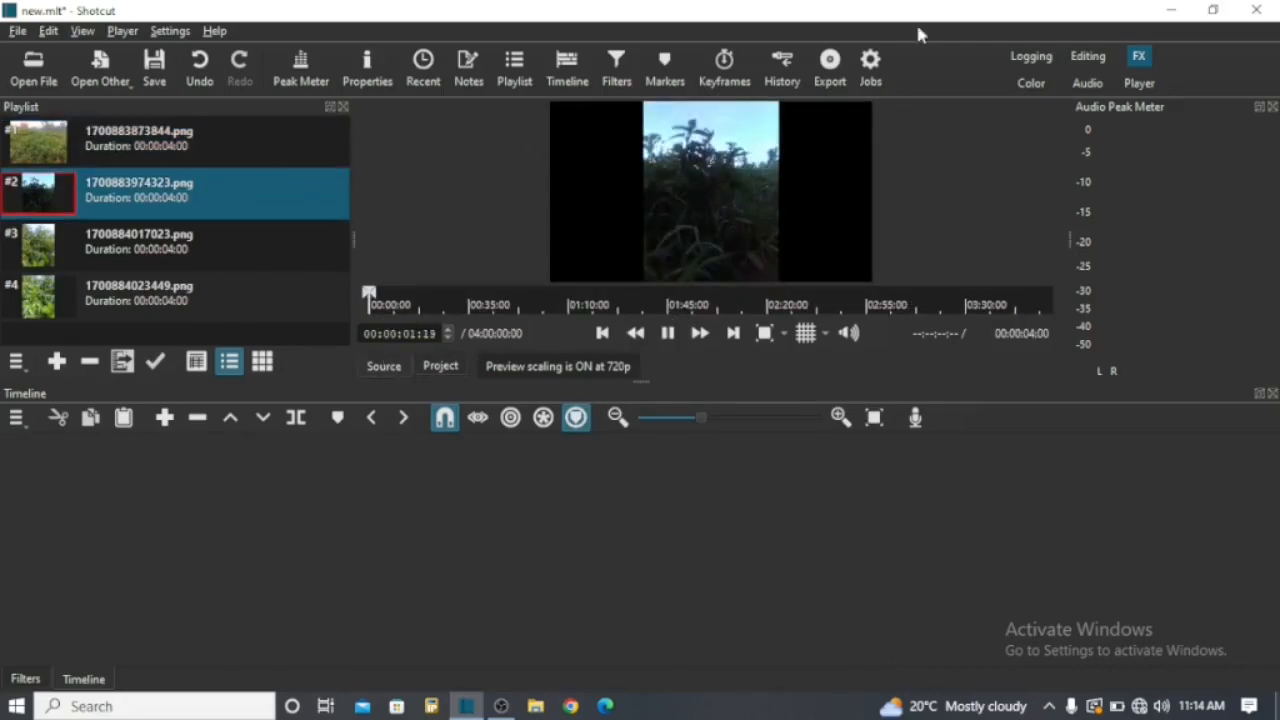
{"action": "left_click", "coordinate": [222, 147]}
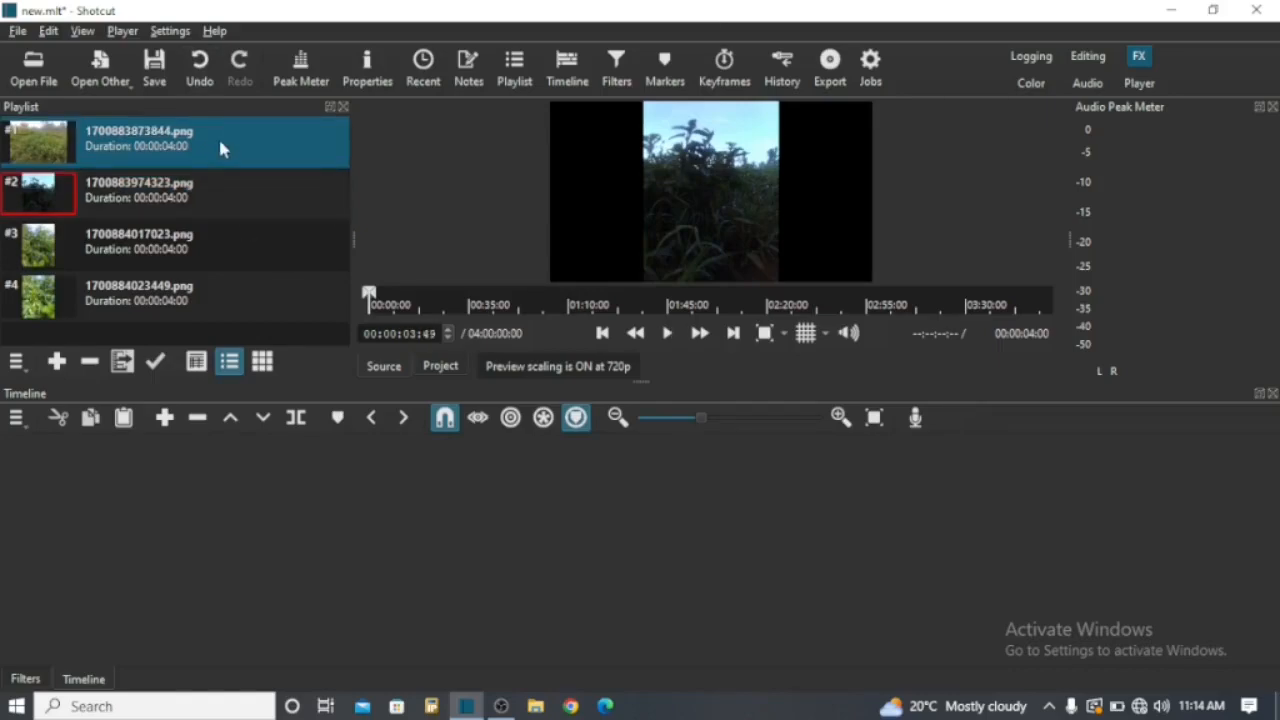
{"action": "left_click_drag", "start_coordinate": [220, 148], "coordinate": [116, 515]}
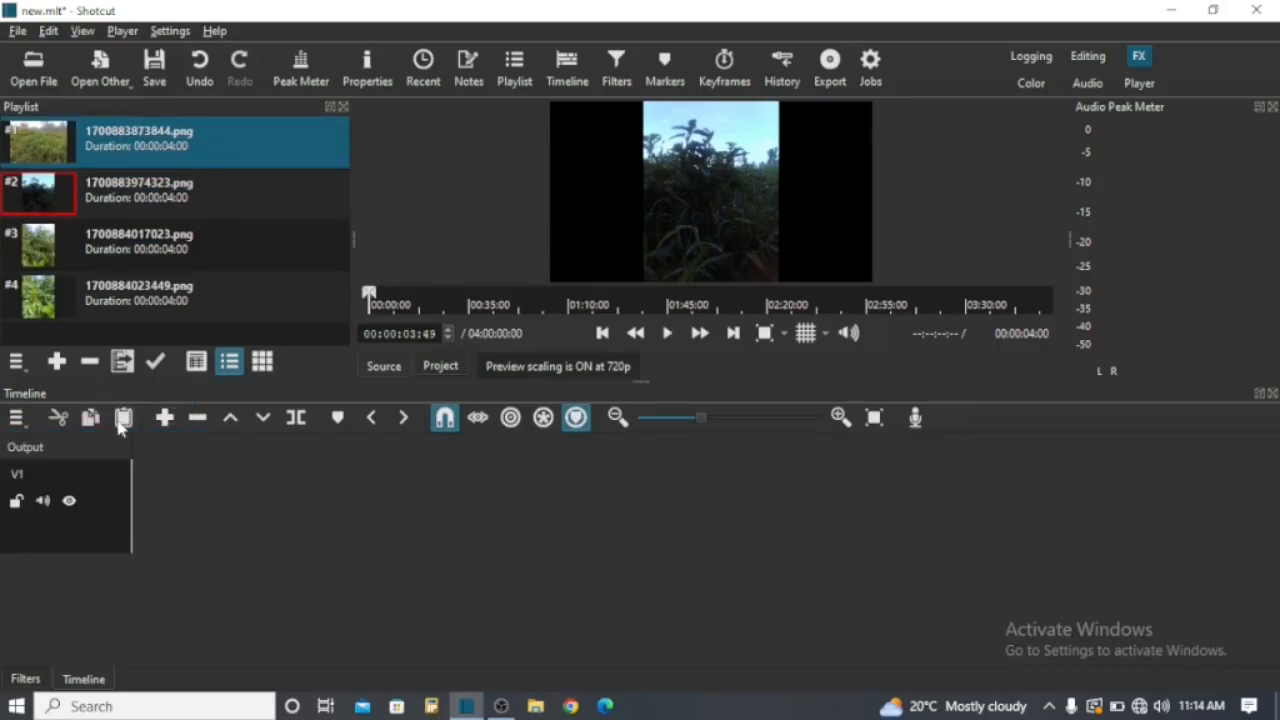
{"action": "left_click", "coordinate": [205, 188]}
{"action": "left_click_drag", "start_coordinate": [207, 200], "coordinate": [330, 515]}
{"action": "left_click", "coordinate": [205, 235]}
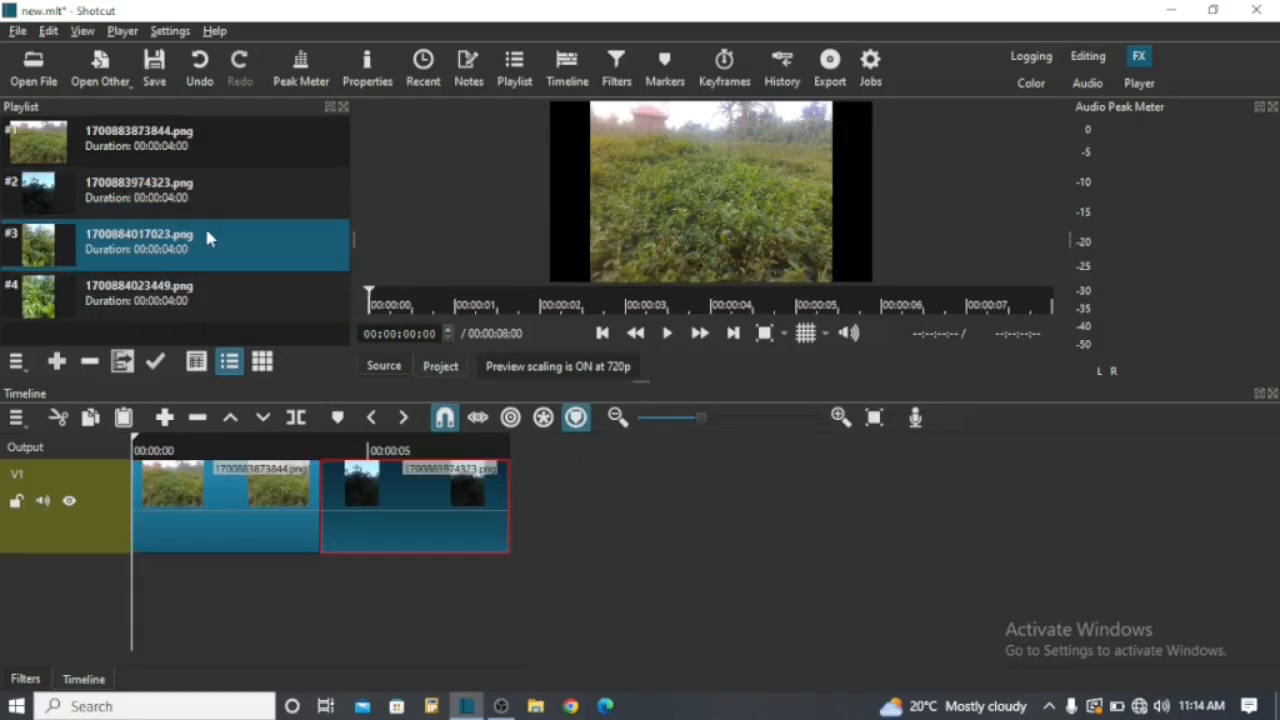
{"action": "left_click_drag", "start_coordinate": [205, 235], "coordinate": [512, 486]}
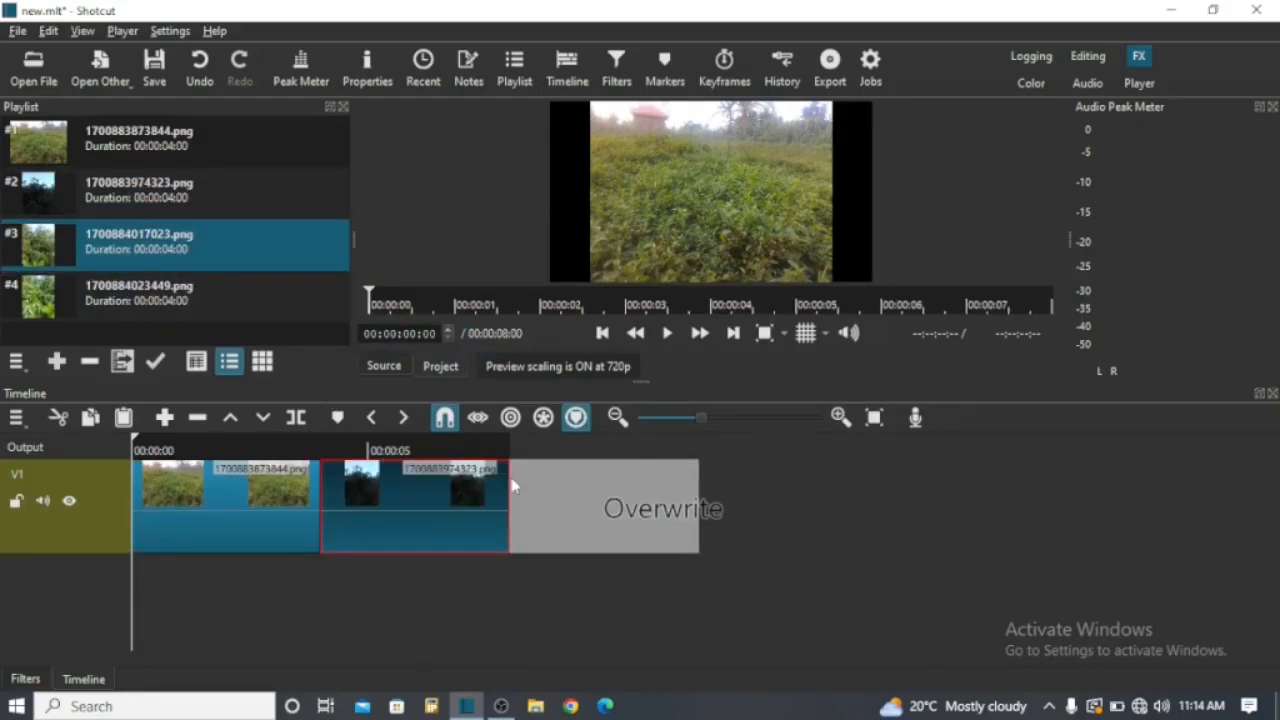
{"action": "left_click_drag", "start_coordinate": [291, 318], "coordinate": [700, 502]}
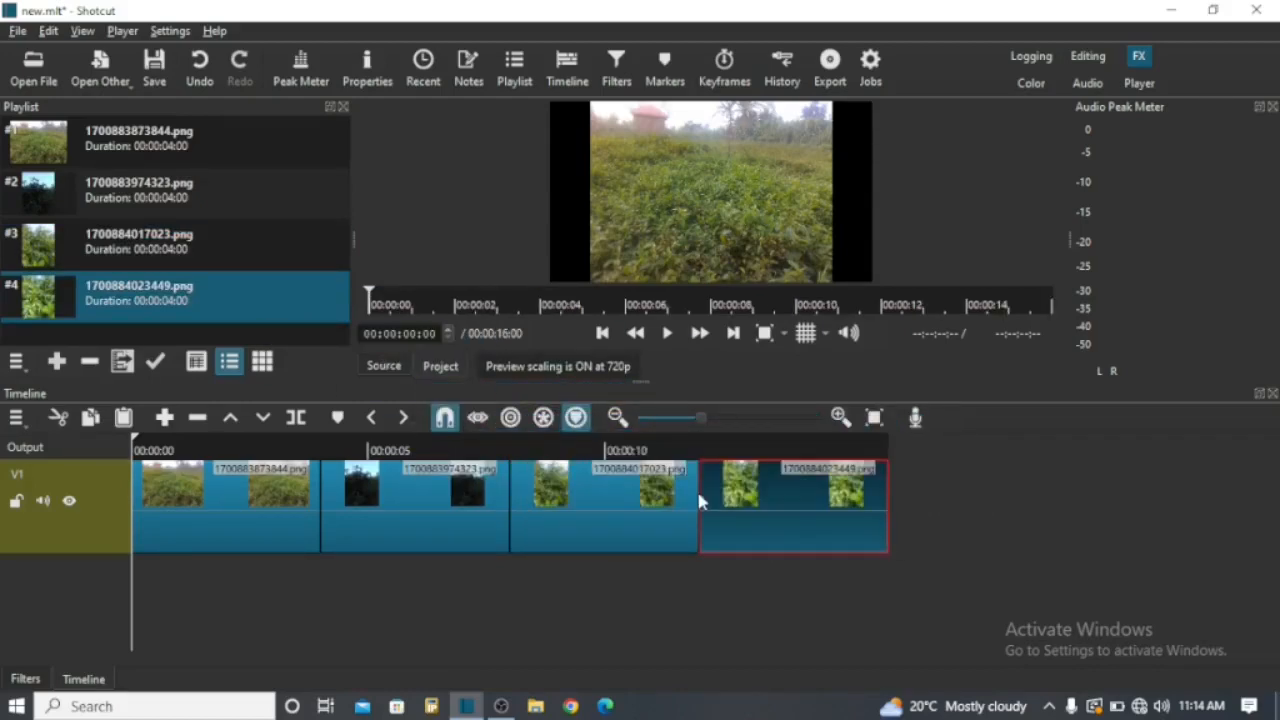
- Play back the image sequence and remove the last clip, 1700884023449.png, from the timeline
{"action": "key", "text": "space"}
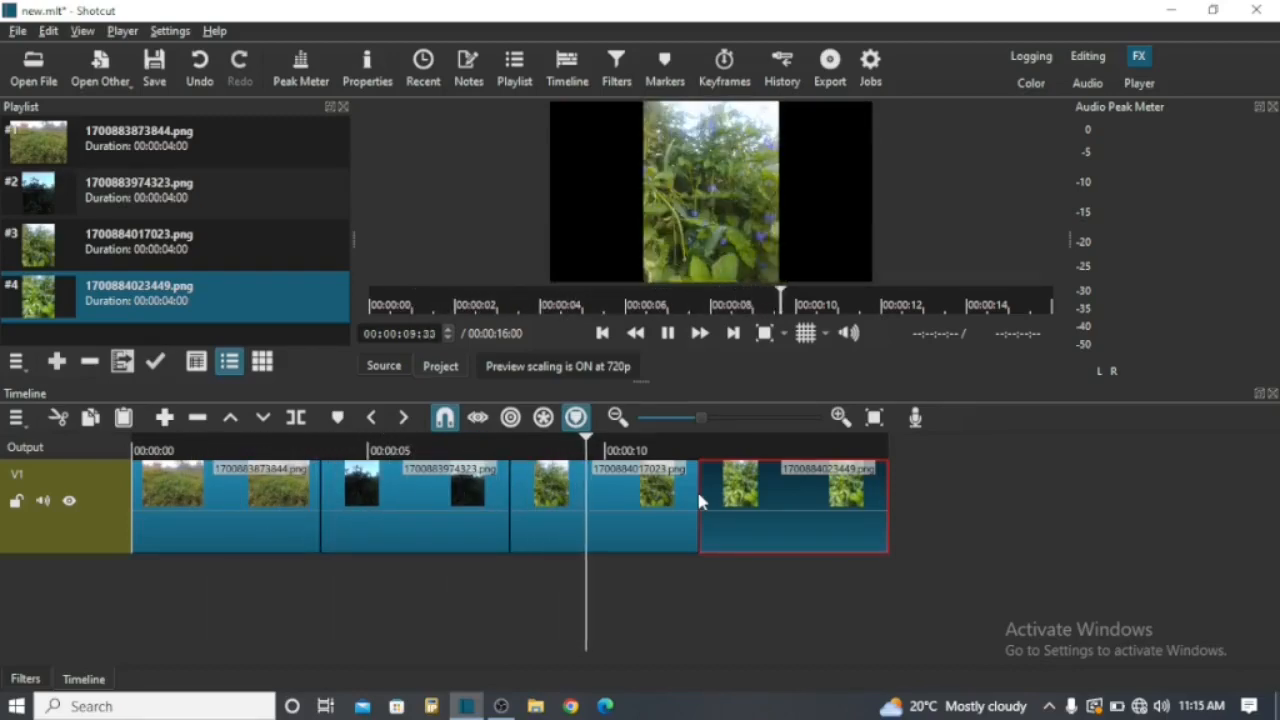
{"action": "key", "text": "space"}
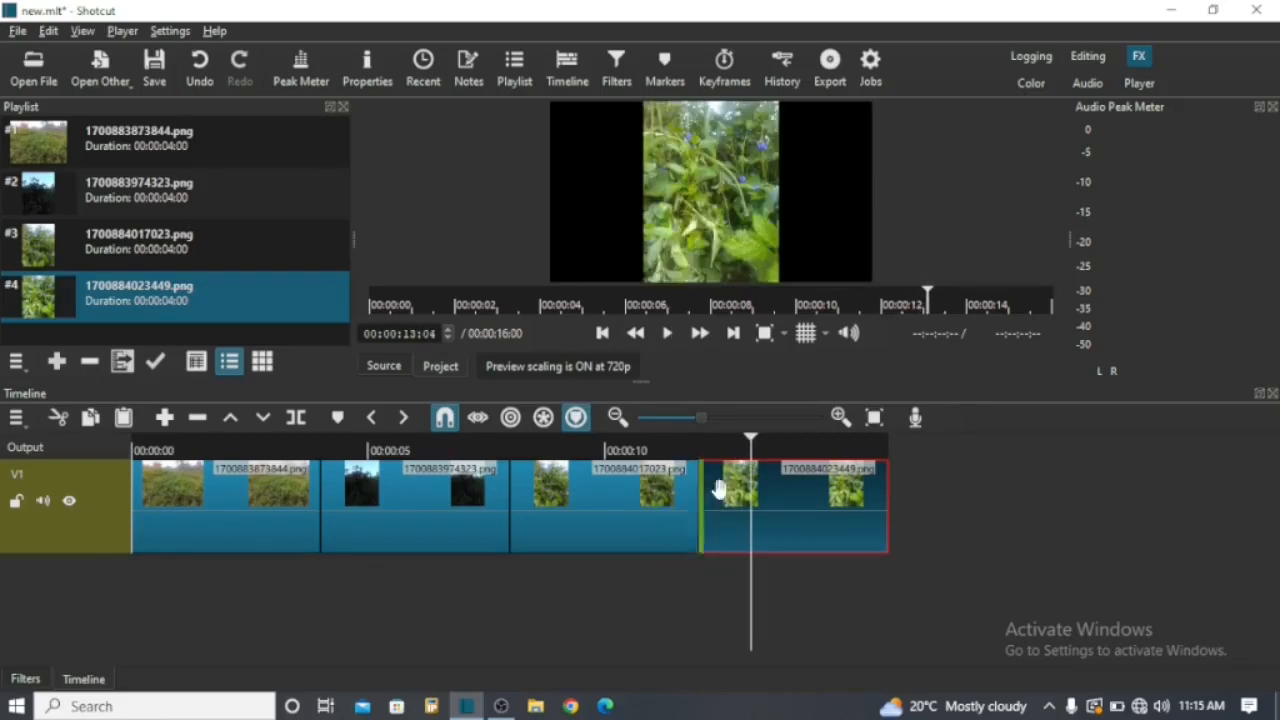
{"action": "left_click", "coordinate": [197, 417]}
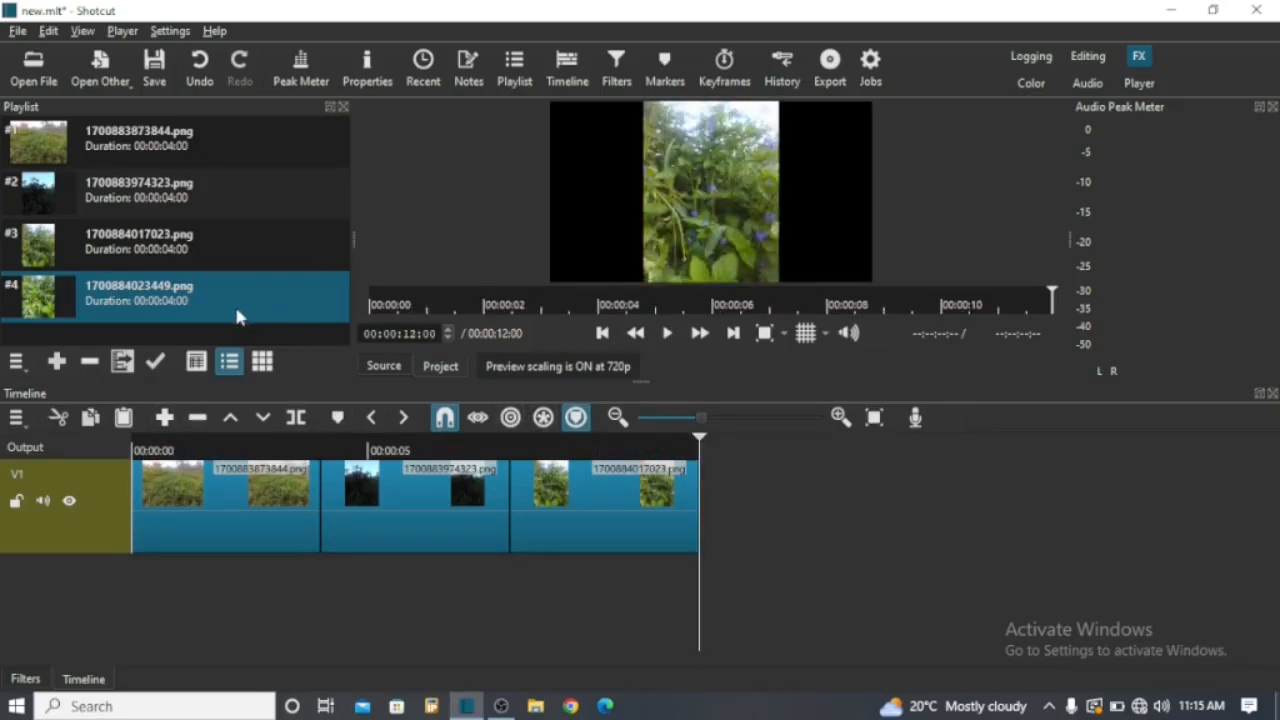
{"action": "left_click", "coordinate": [120, 361]}
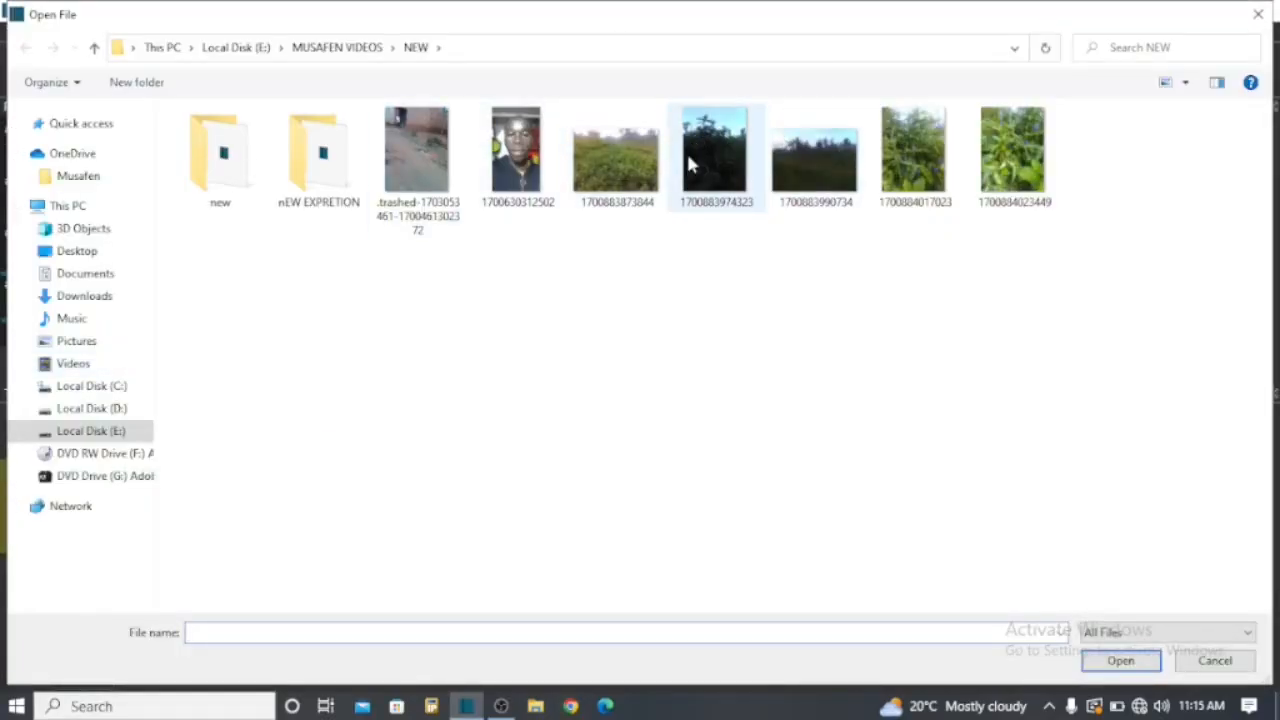
{"action": "left_click", "coordinate": [615, 160]}
{"action": "left_click", "coordinate": [835, 195]}
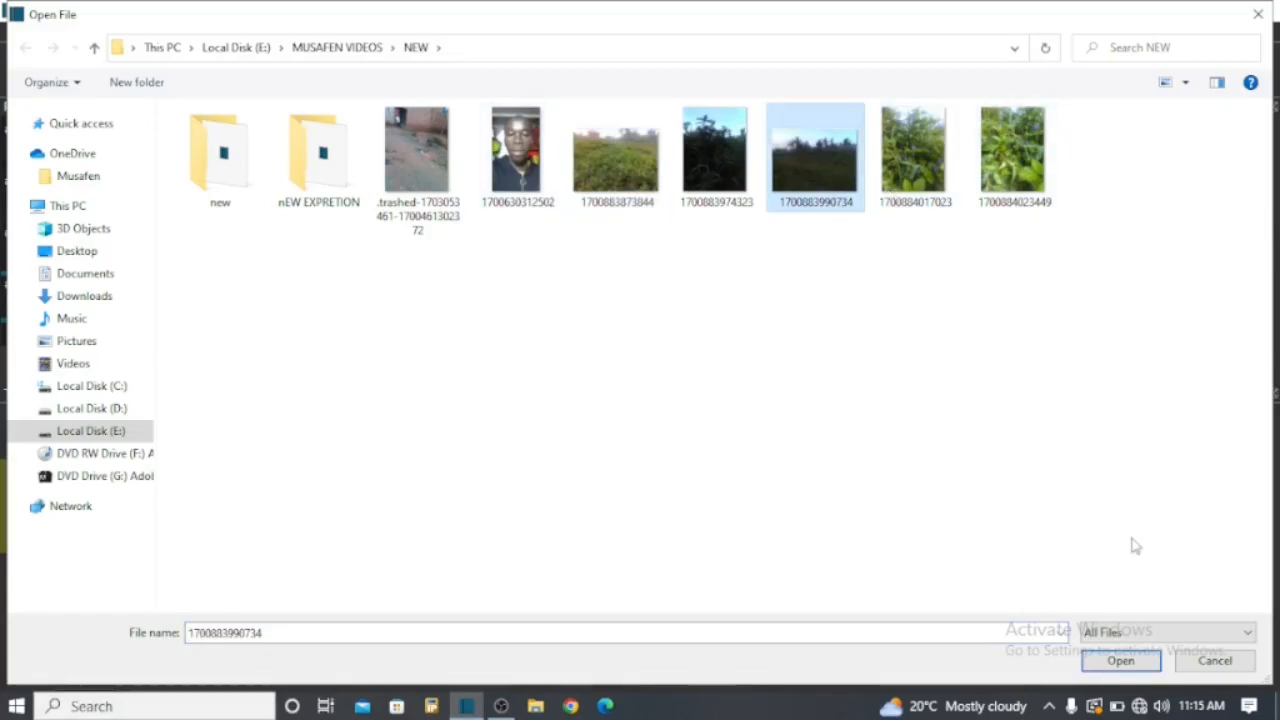
{"action": "left_click", "coordinate": [1121, 660]}
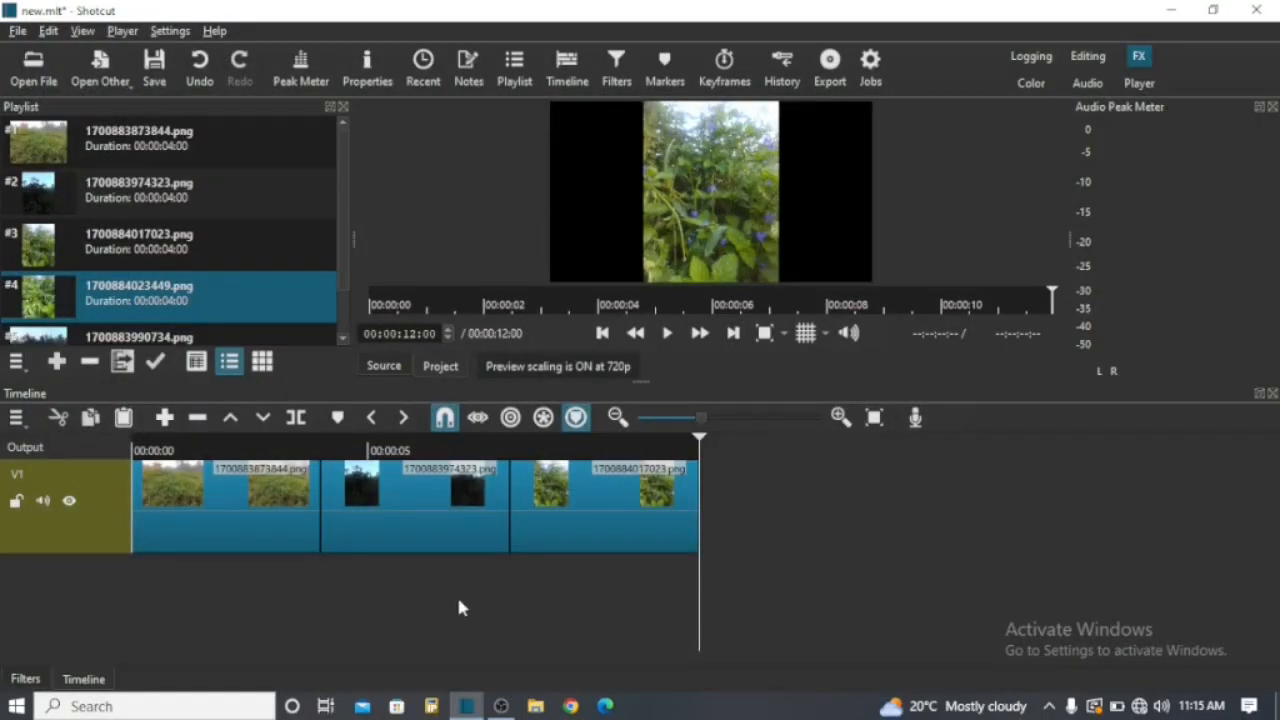
- Load 1700883990734.png from the playlist and append it to the end of track V1
{"action": "left_click", "coordinate": [193, 335]}
{"action": "double_click", "coordinate": [190, 320]}
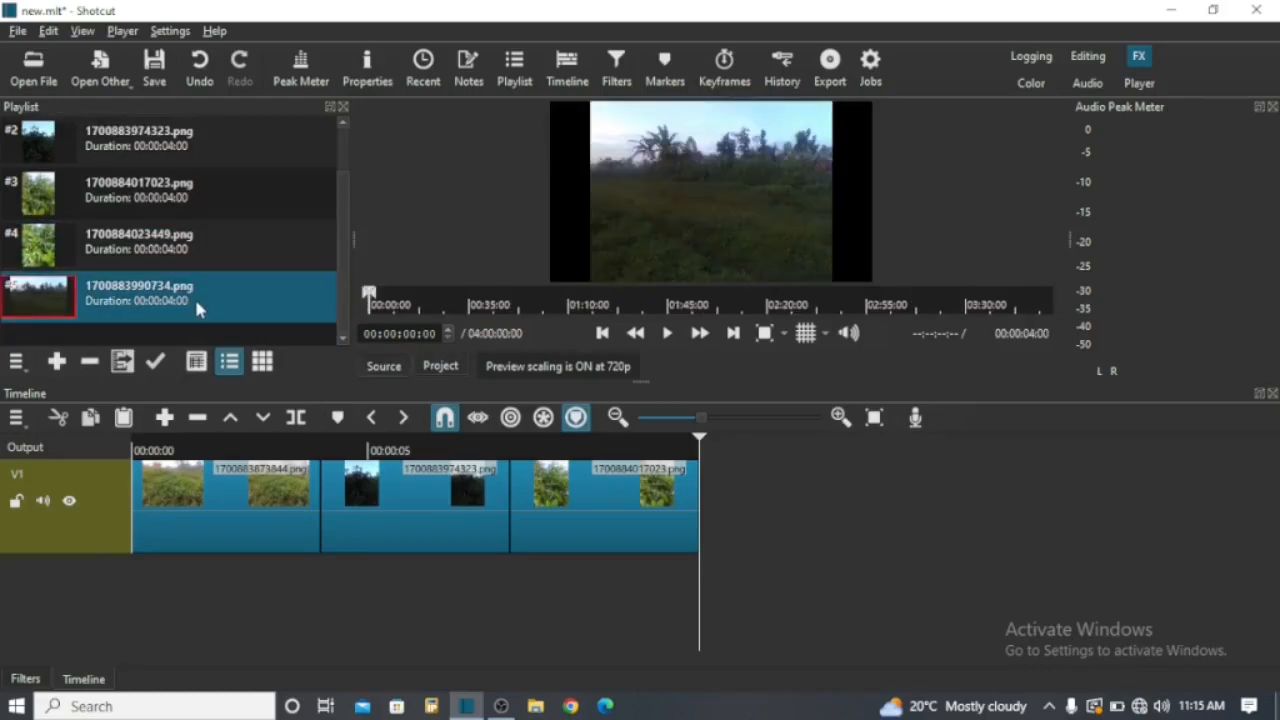
{"action": "left_click_drag", "start_coordinate": [737, 200], "coordinate": [703, 488]}
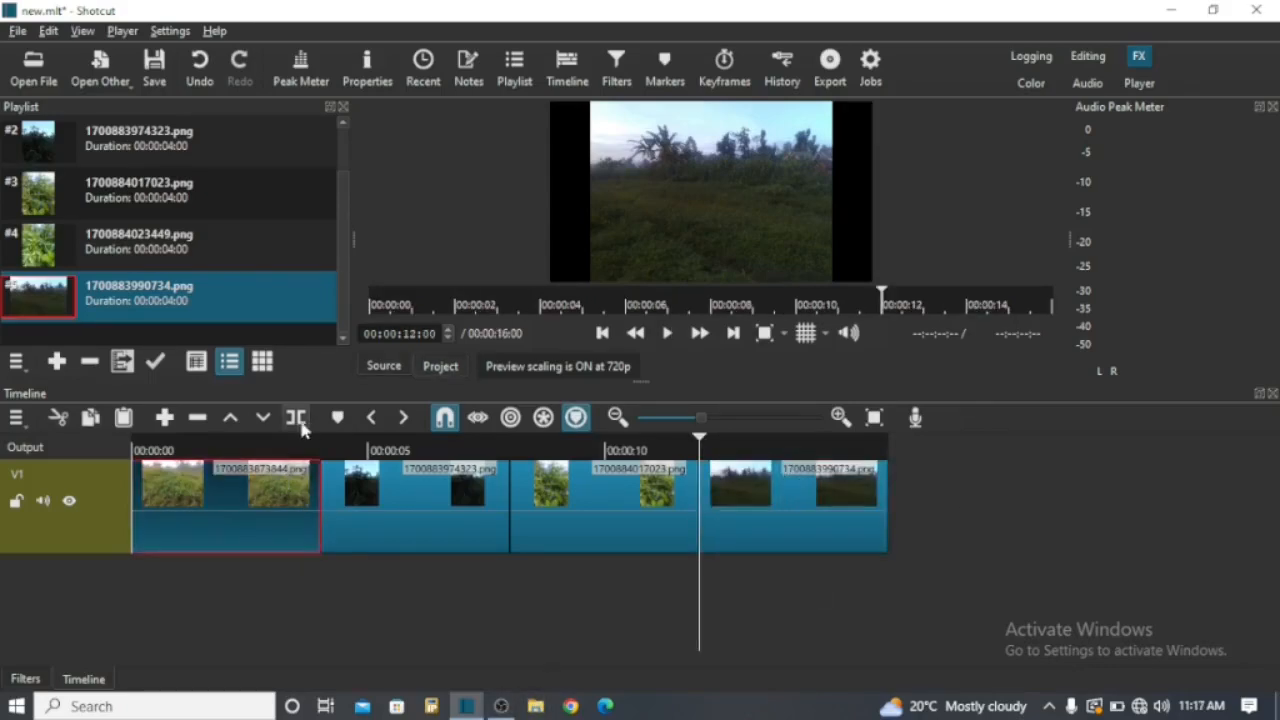
- Add a Size, Position & Rotate filter to the first timeline clip, 1700883873844.png
{"action": "left_click", "coordinate": [249, 451]}
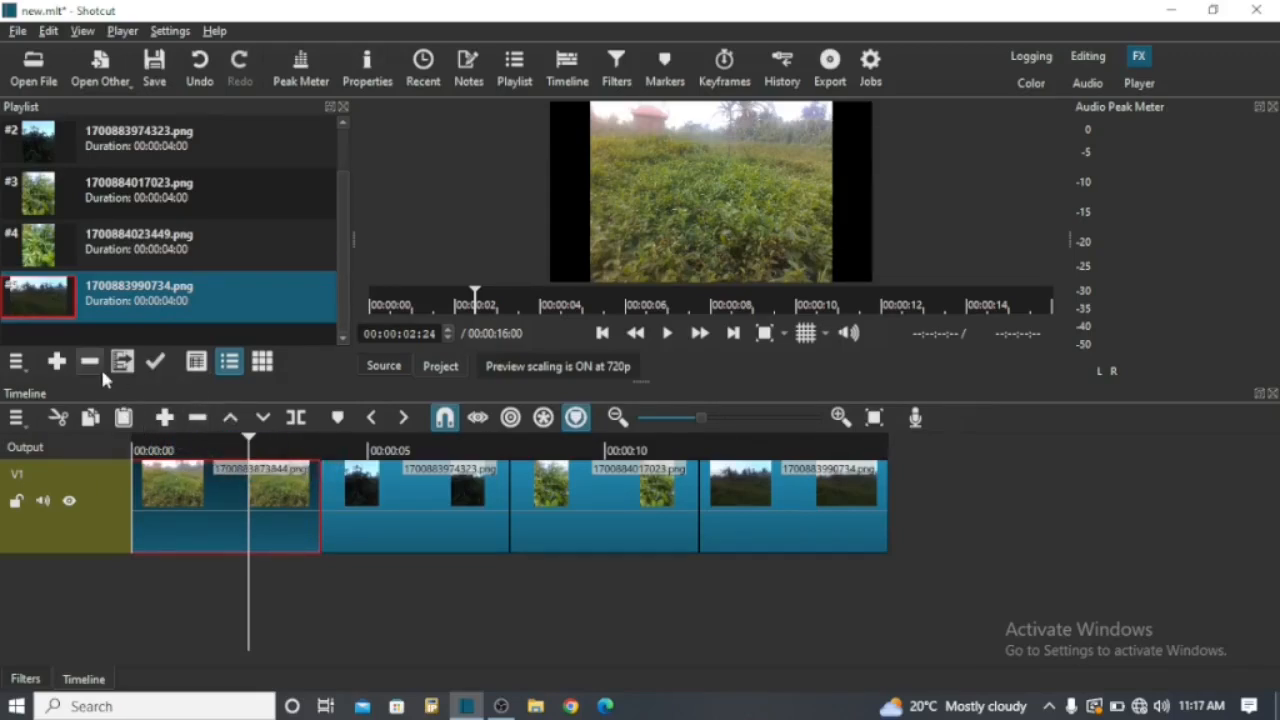
{"action": "left_click", "coordinate": [25, 679]}
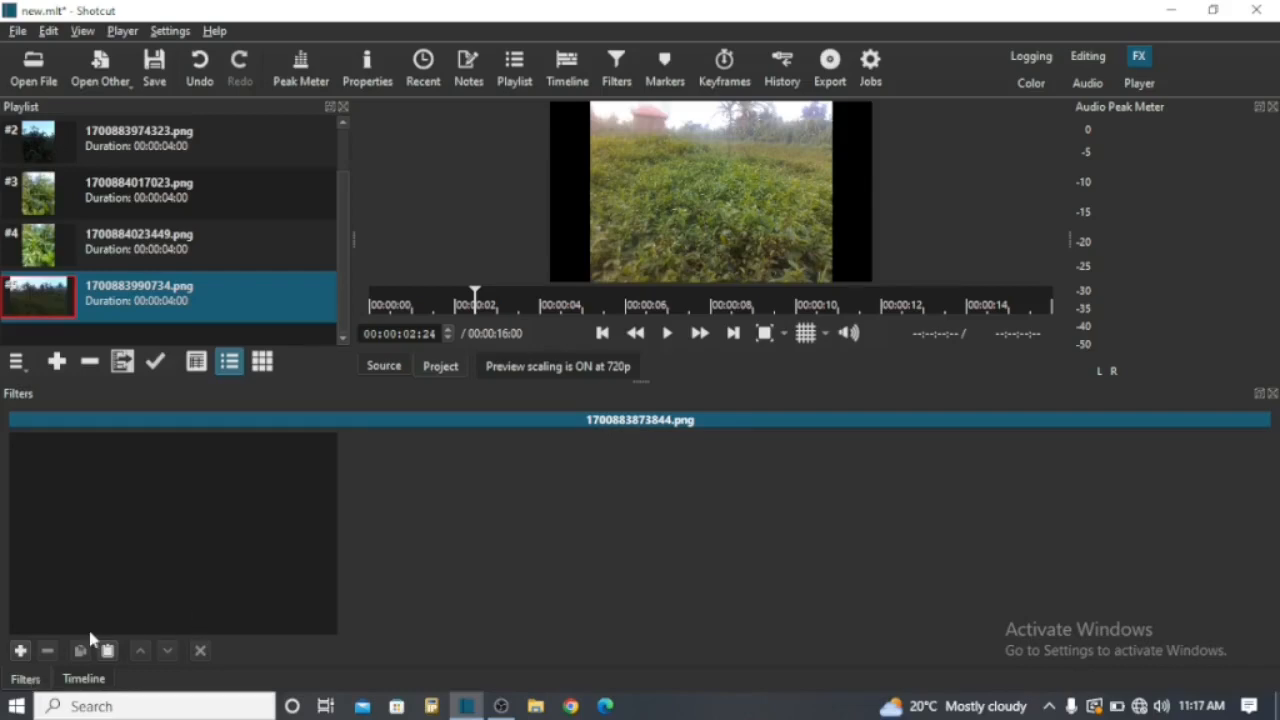
{"action": "left_click", "coordinate": [20, 650]}
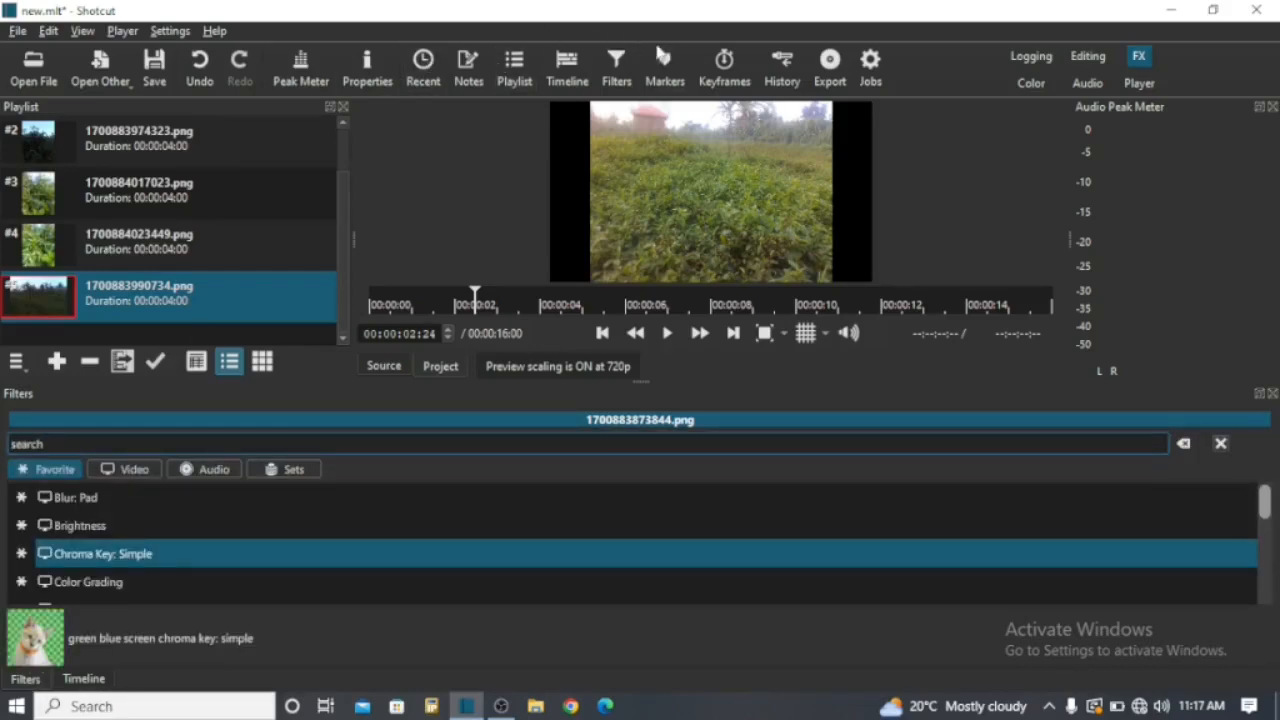
{"action": "left_click", "coordinate": [144, 447]}
{"action": "type", "text": "si"}
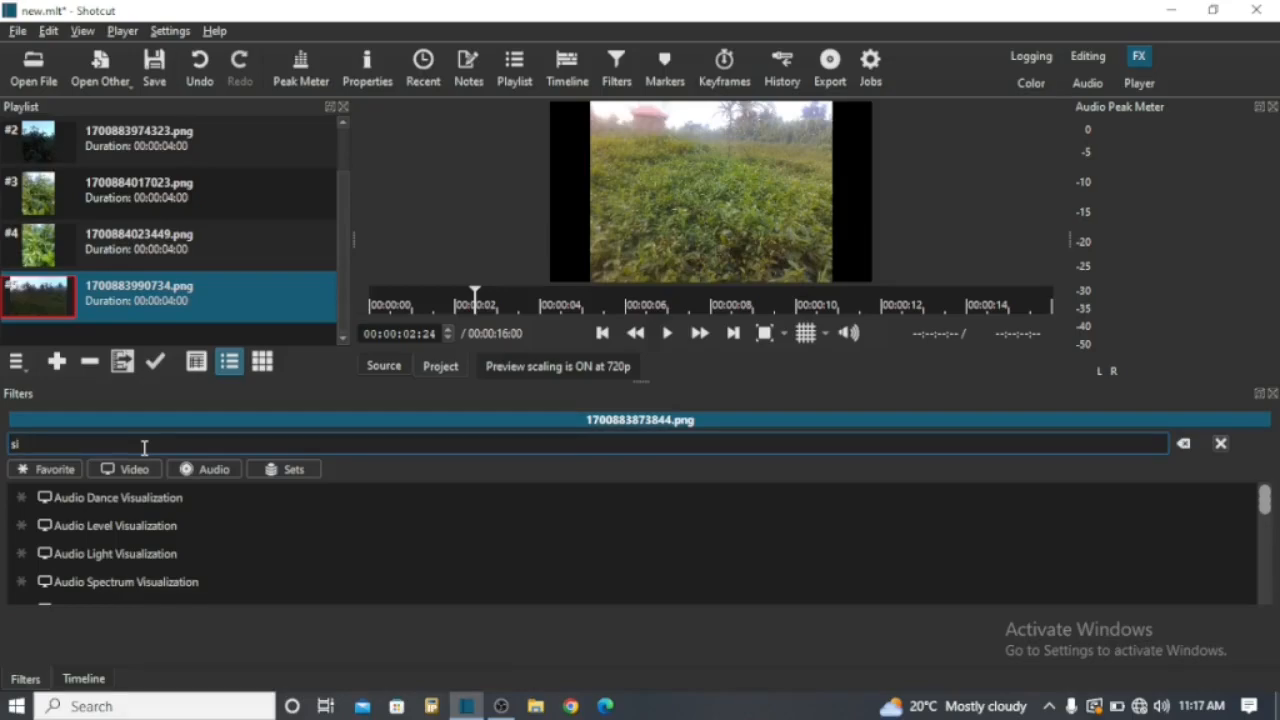
{"action": "type", "text": "ze"}
{"action": "left_click", "coordinate": [114, 527]}
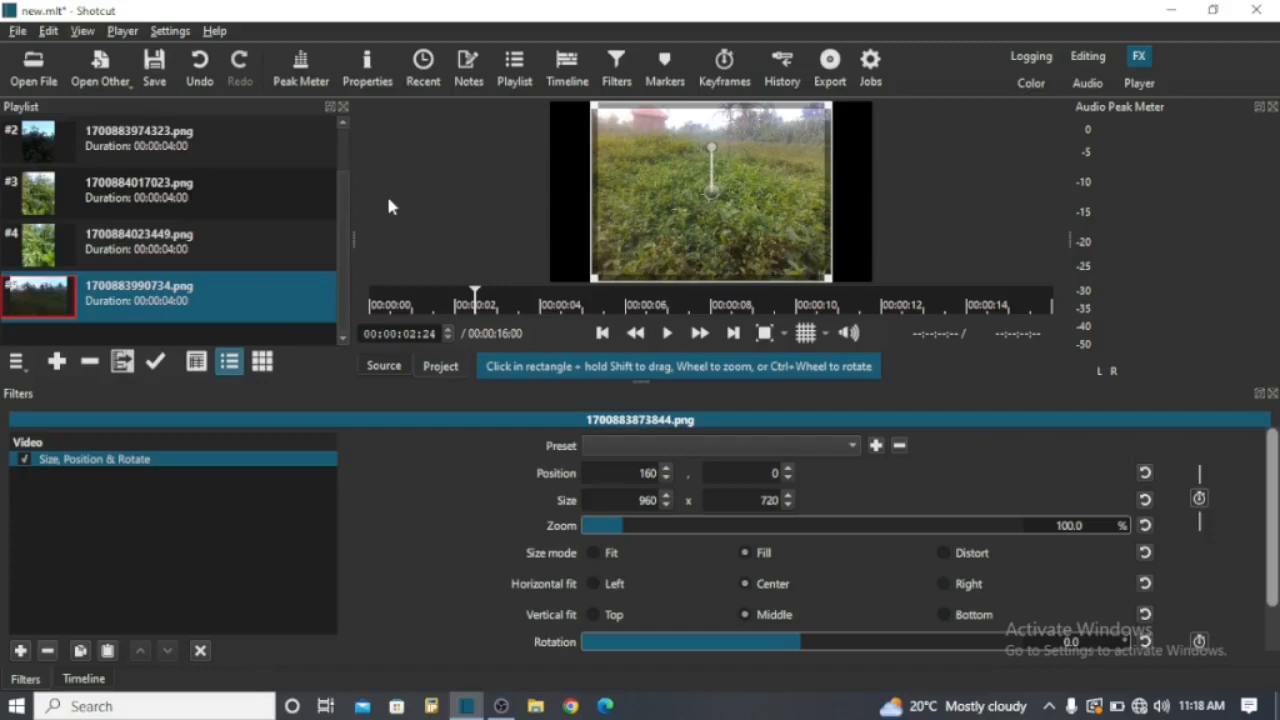
- Set the size mode to Distort and stretch the image sideways to about 1,285 x 720 so it fills the frame
{"action": "left_click", "coordinate": [944, 552]}
{"action": "left_click_drag", "start_coordinate": [829, 191], "coordinate": [876, 192]}
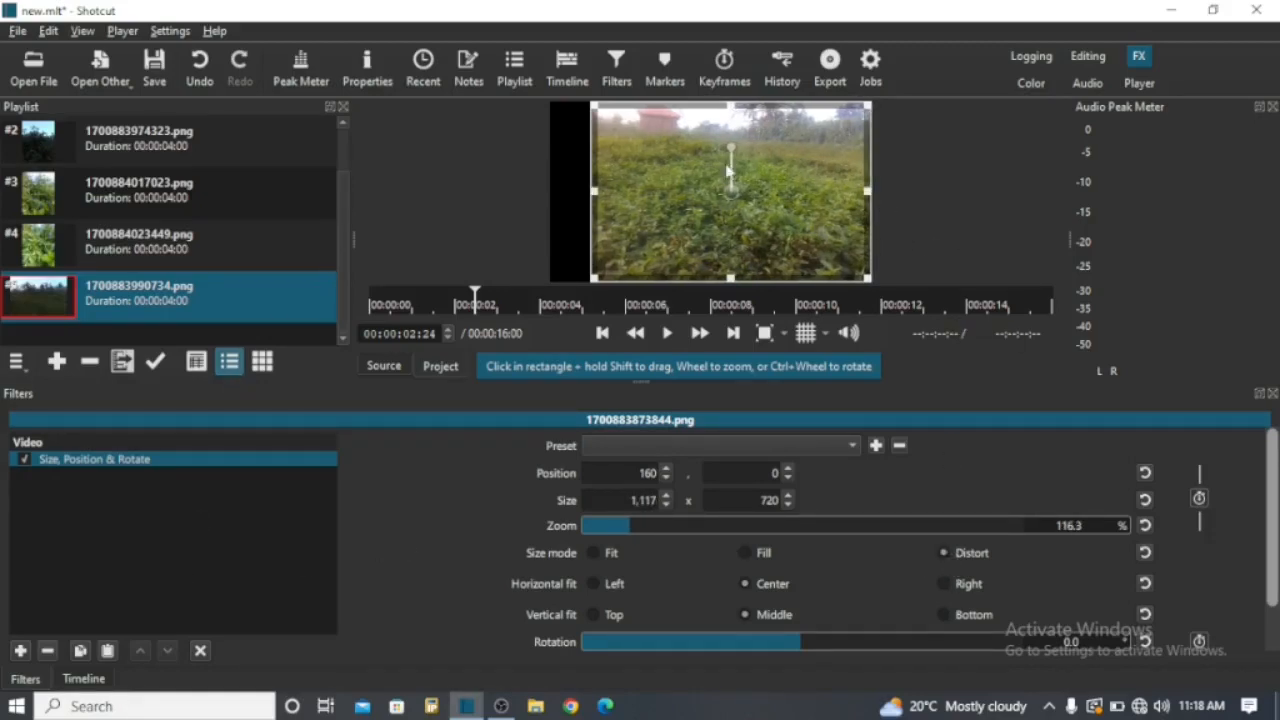
{"action": "left_click_drag", "start_coordinate": [593, 191], "coordinate": [540, 205]}
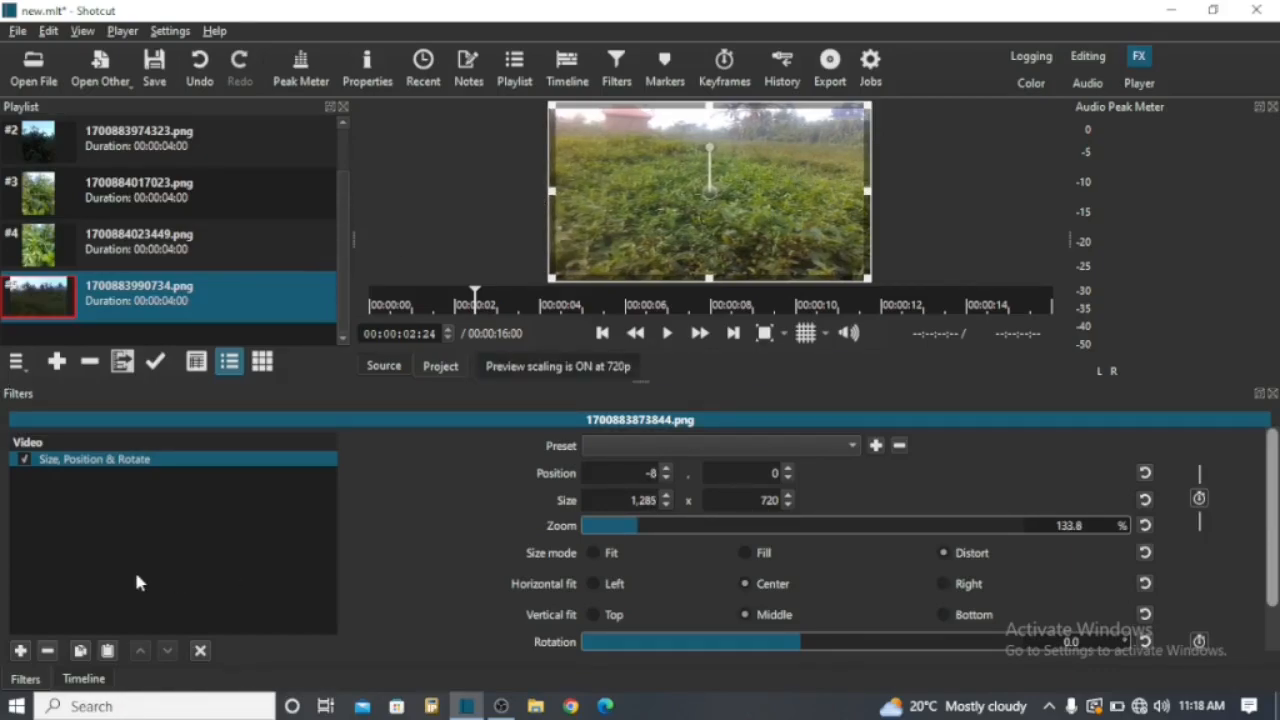
- Add the Saturation and Color Grading filters to the first clip
{"action": "left_click", "coordinate": [20, 650]}
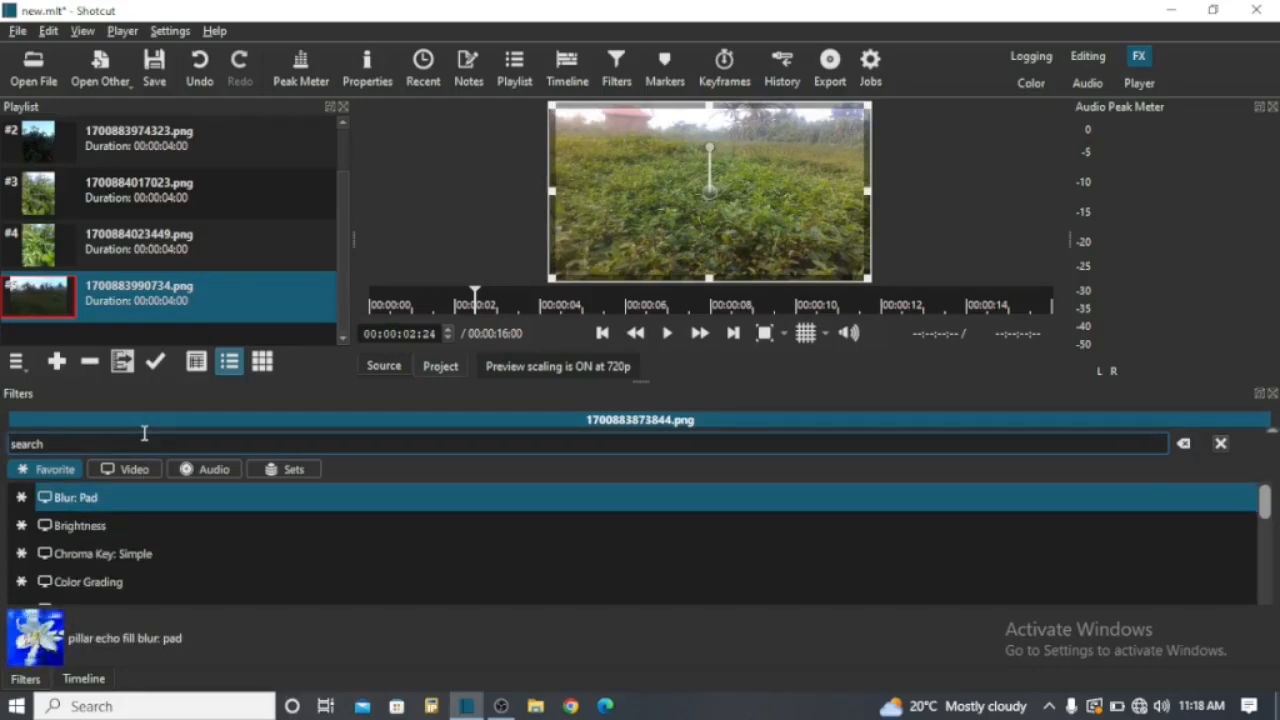
{"action": "type", "text": "sat"}
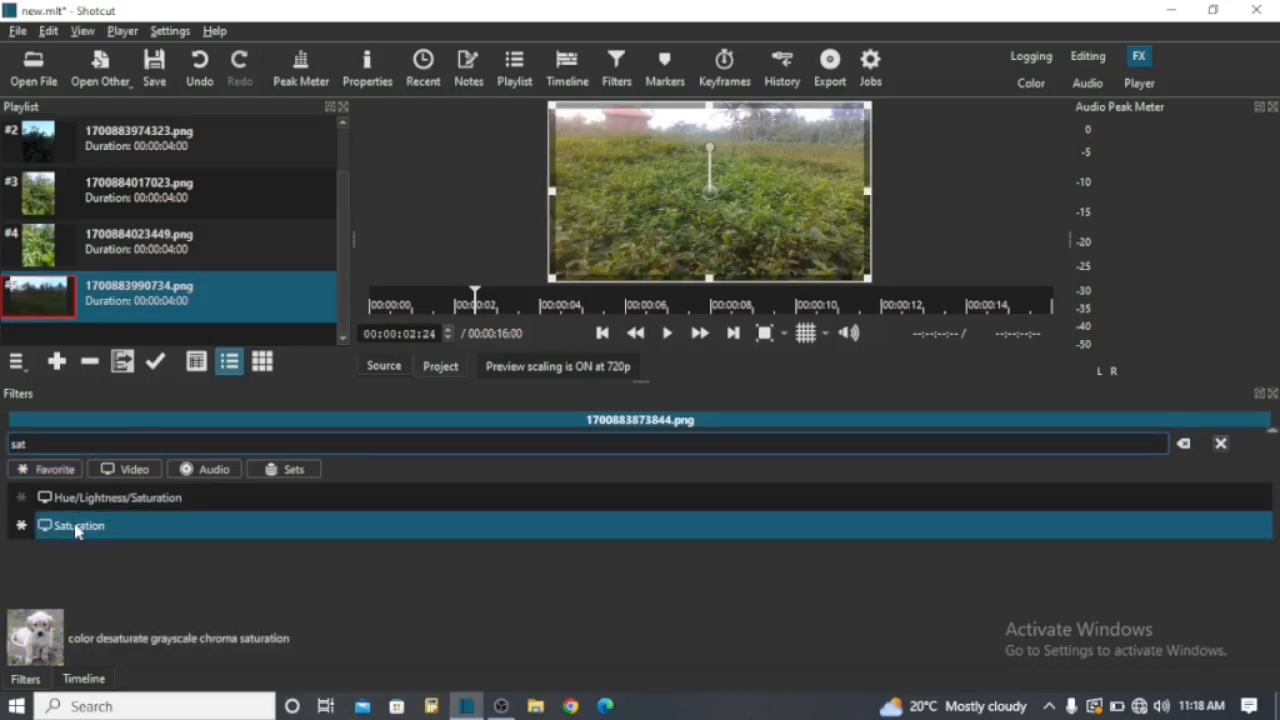
{"action": "left_click", "coordinate": [80, 528]}
{"action": "left_click", "coordinate": [20, 650]}
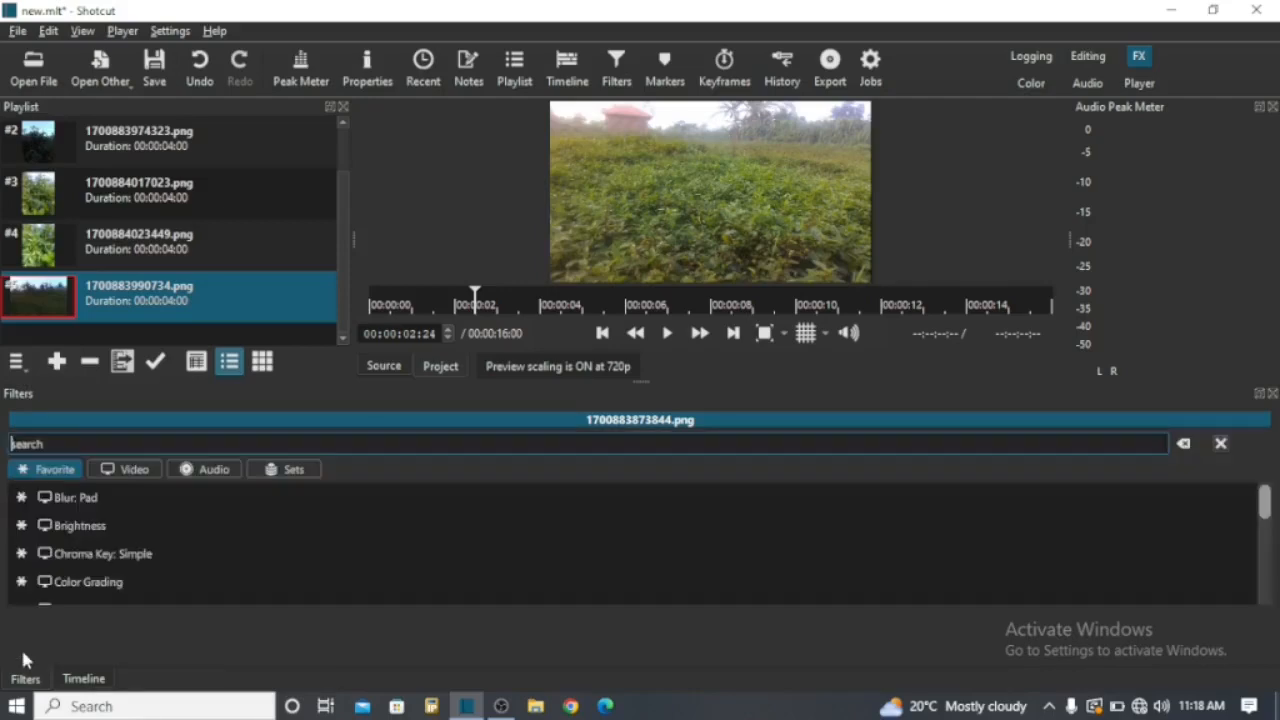
{"action": "type", "text": "coo"}
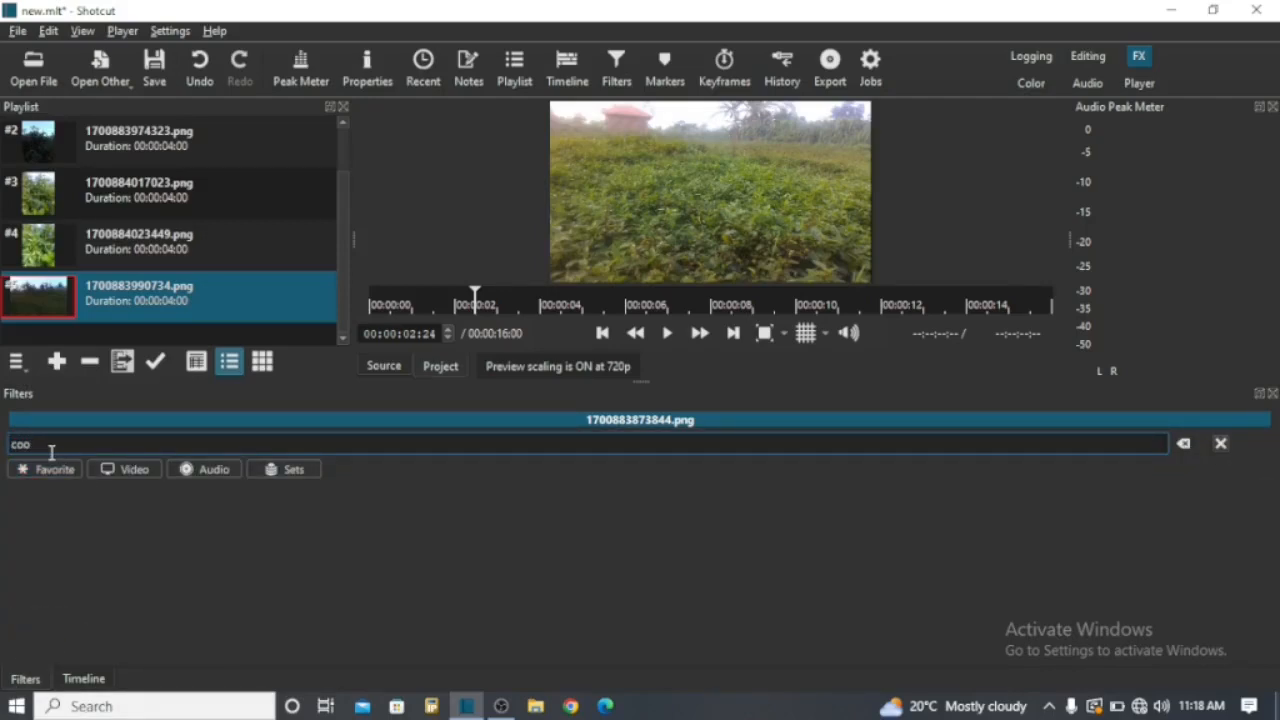
{"action": "key", "text": "BackSpace"}
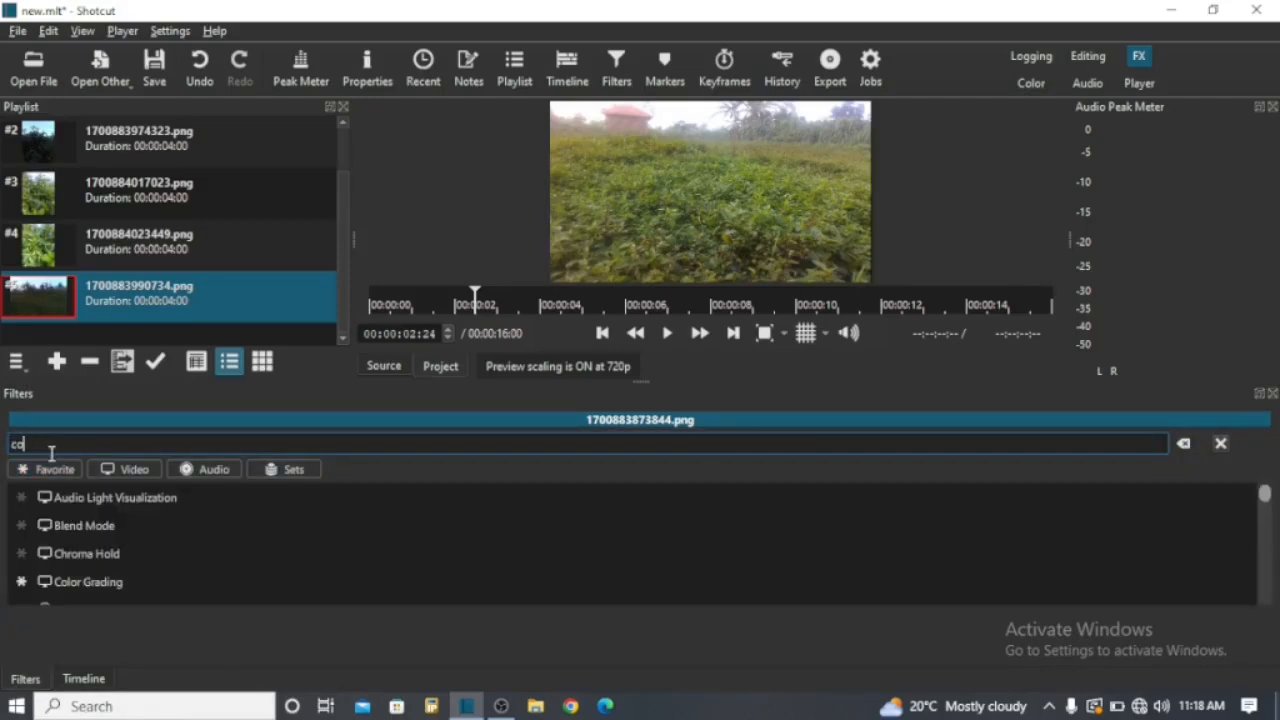
{"action": "left_click", "coordinate": [80, 582]}
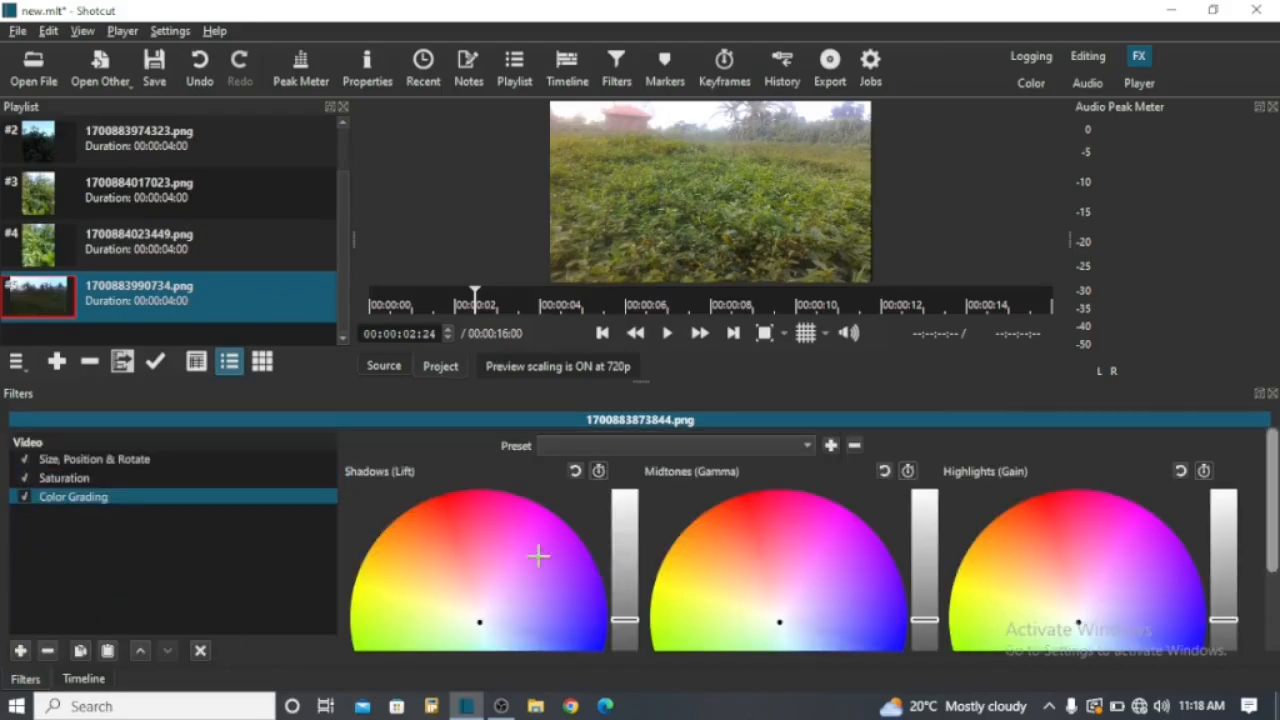
- Raise the first clip's Saturation filter level to about 167%
{"action": "left_click", "coordinate": [44, 482]}
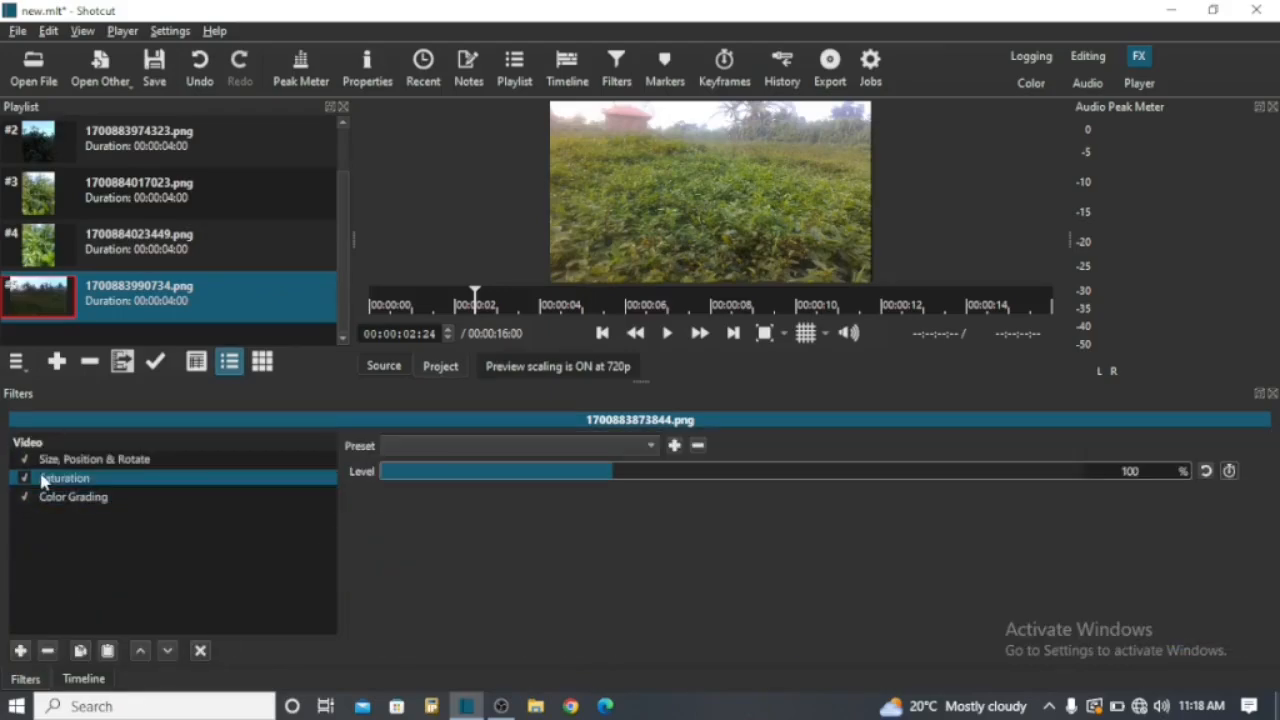
{"action": "left_click", "coordinate": [711, 474]}
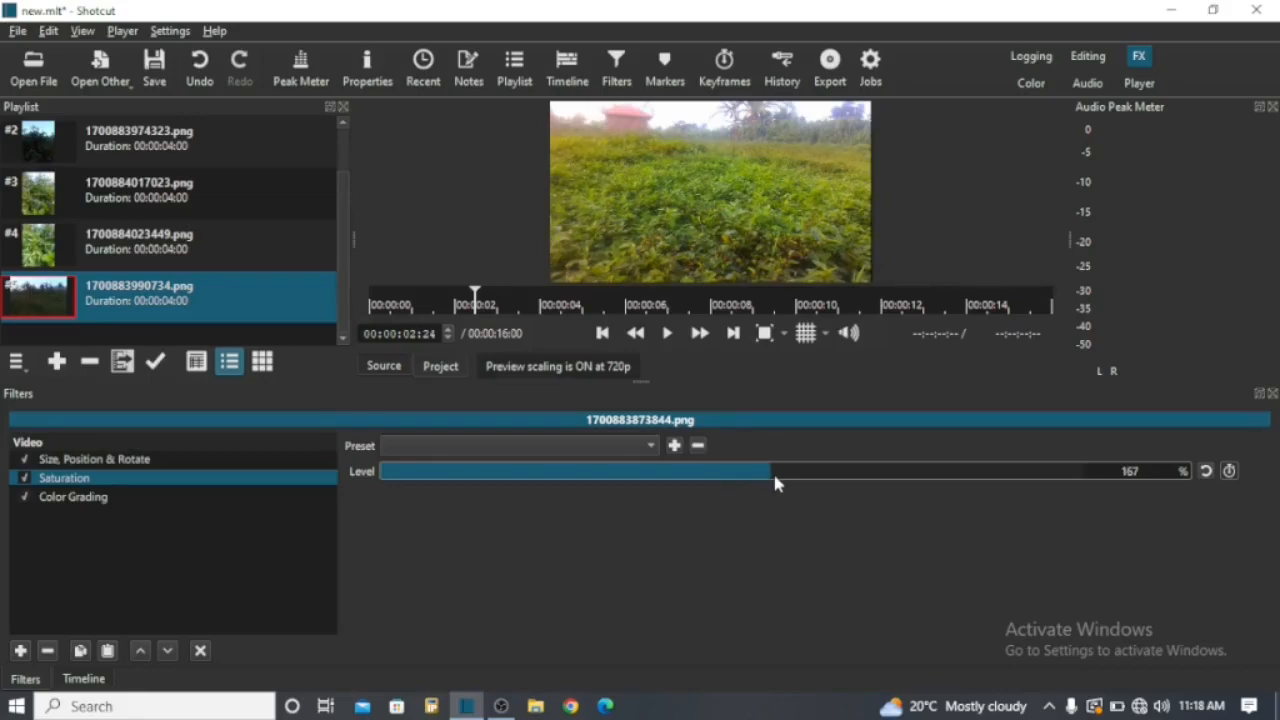
- Shift the first clip's Color Grading shadows toward green, midtones slightly toward cyan and highlights slightly toward blue
{"action": "left_click", "coordinate": [96, 499]}
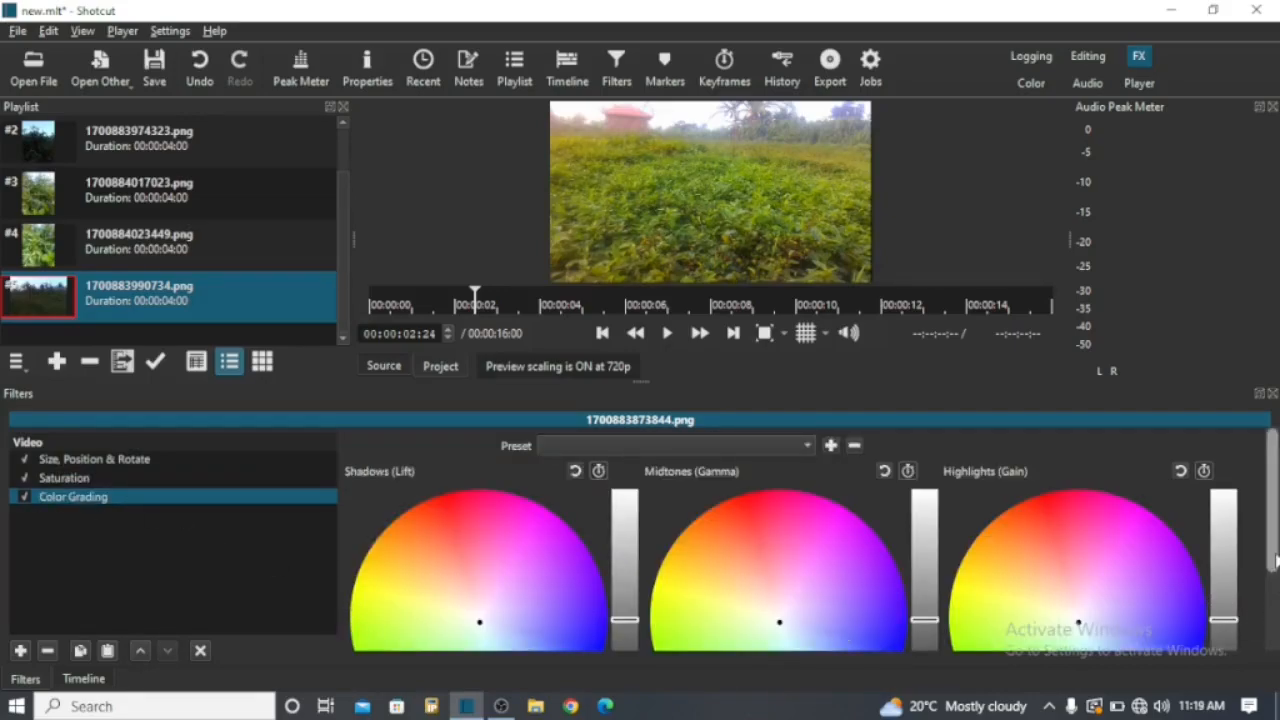
{"action": "left_click_drag", "start_coordinate": [1275, 560], "coordinate": [1273, 615]}
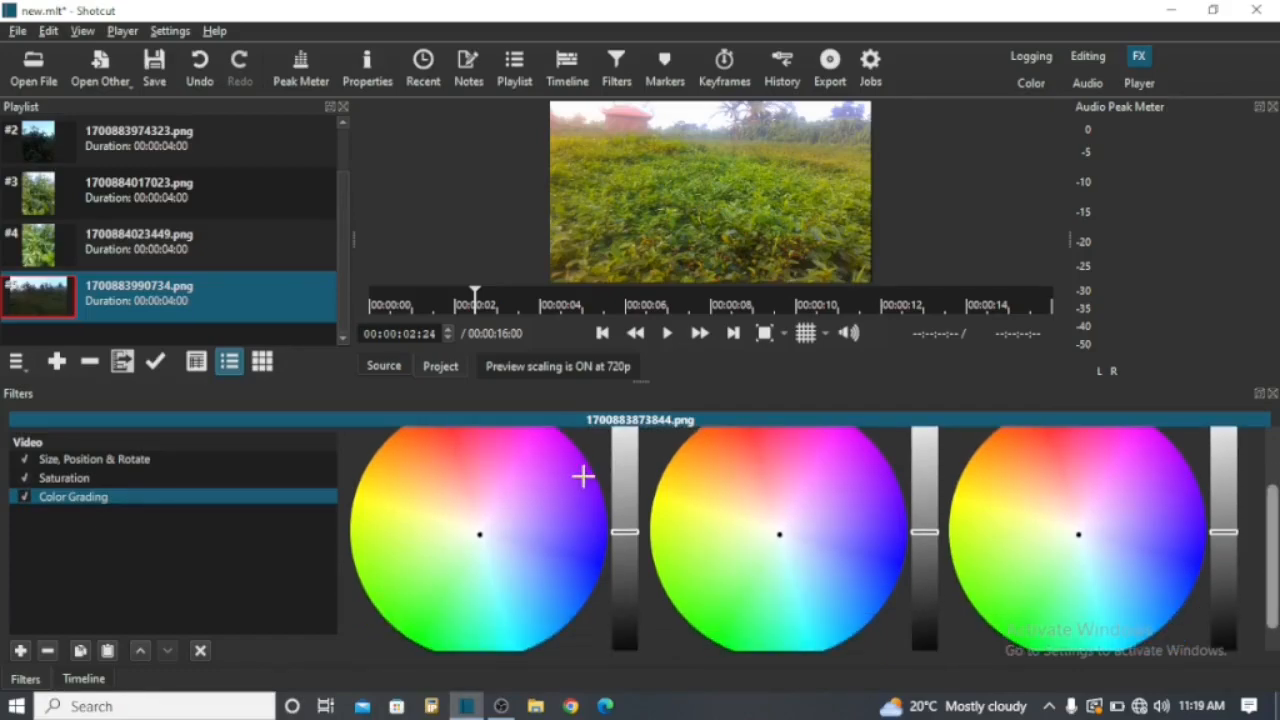
{"action": "left_click", "coordinate": [475, 549]}
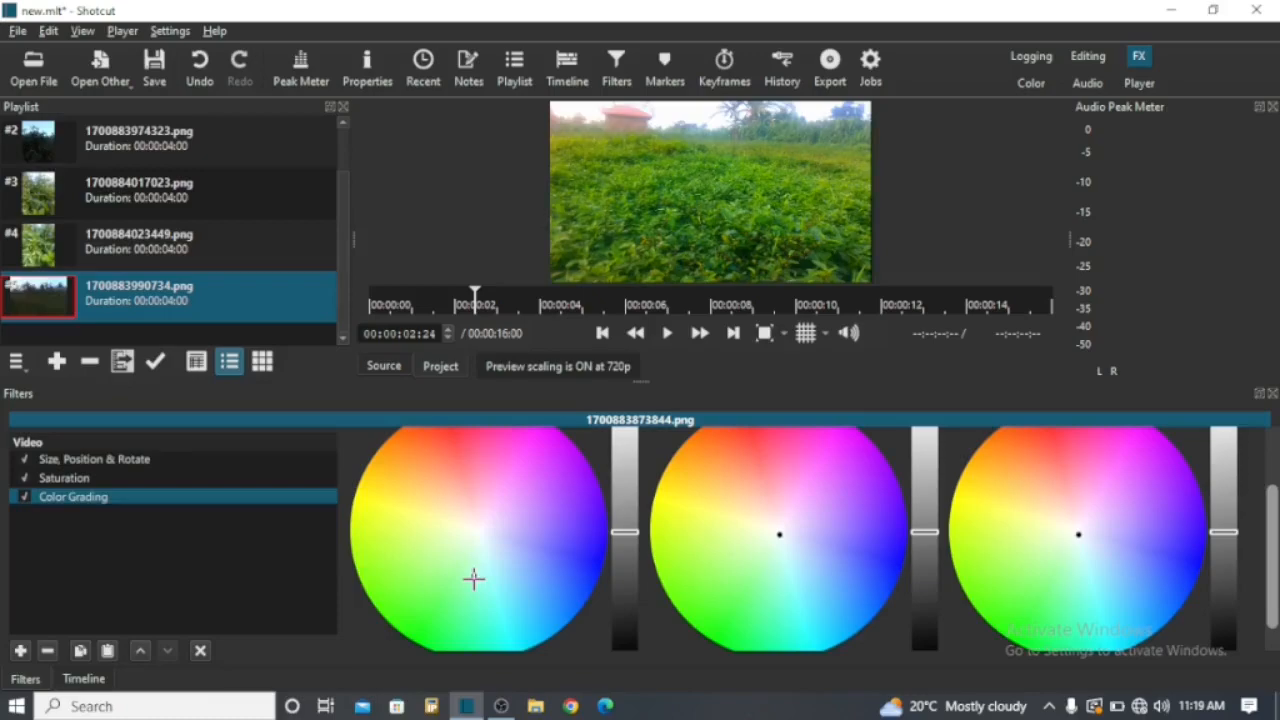
{"action": "left_click_drag", "start_coordinate": [474, 578], "coordinate": [458, 584]}
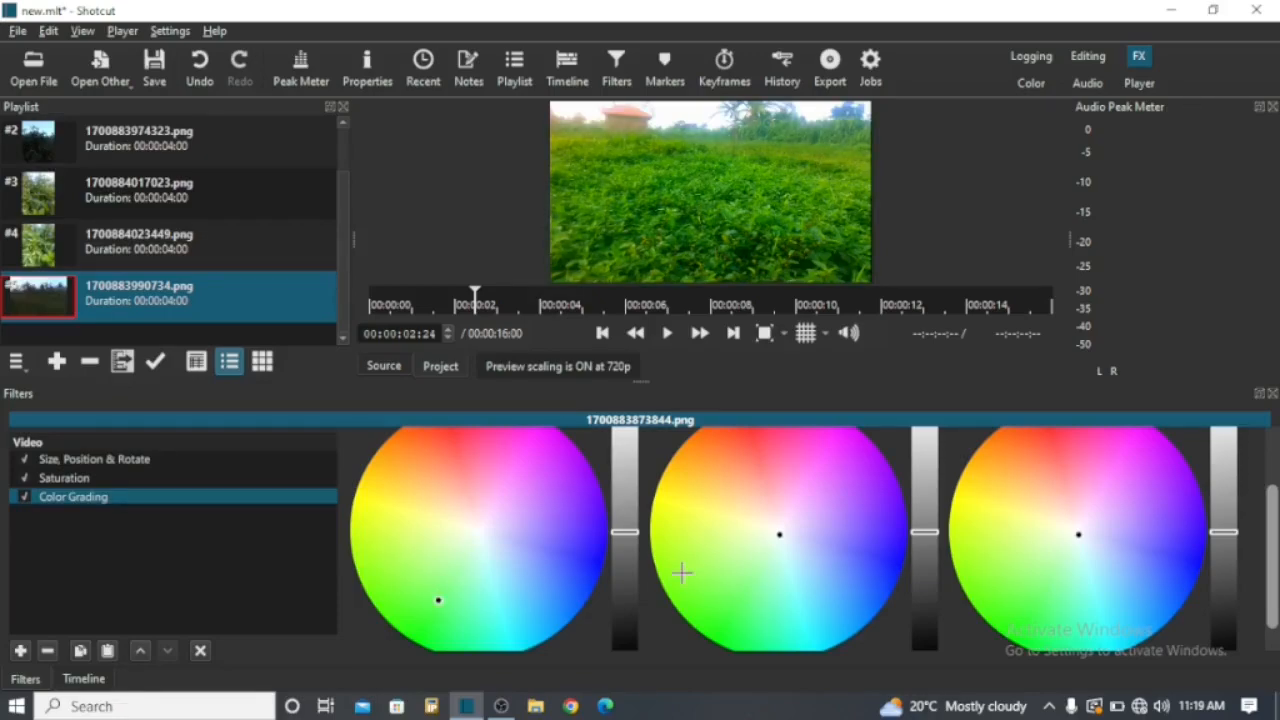
{"action": "left_click", "coordinate": [770, 548]}
{"action": "left_click", "coordinate": [1088, 527]}
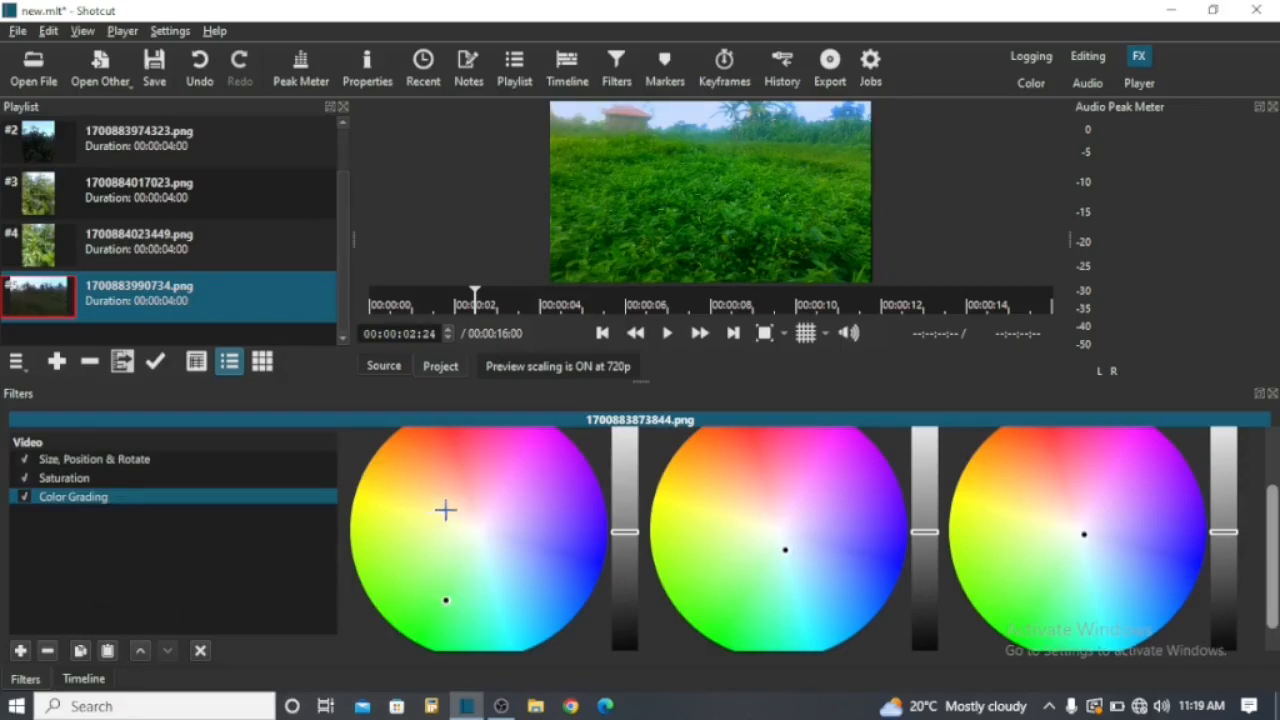
- Compare the graded first clip with the unfiltered last clip on the timeline
{"action": "left_click", "coordinate": [84, 680]}
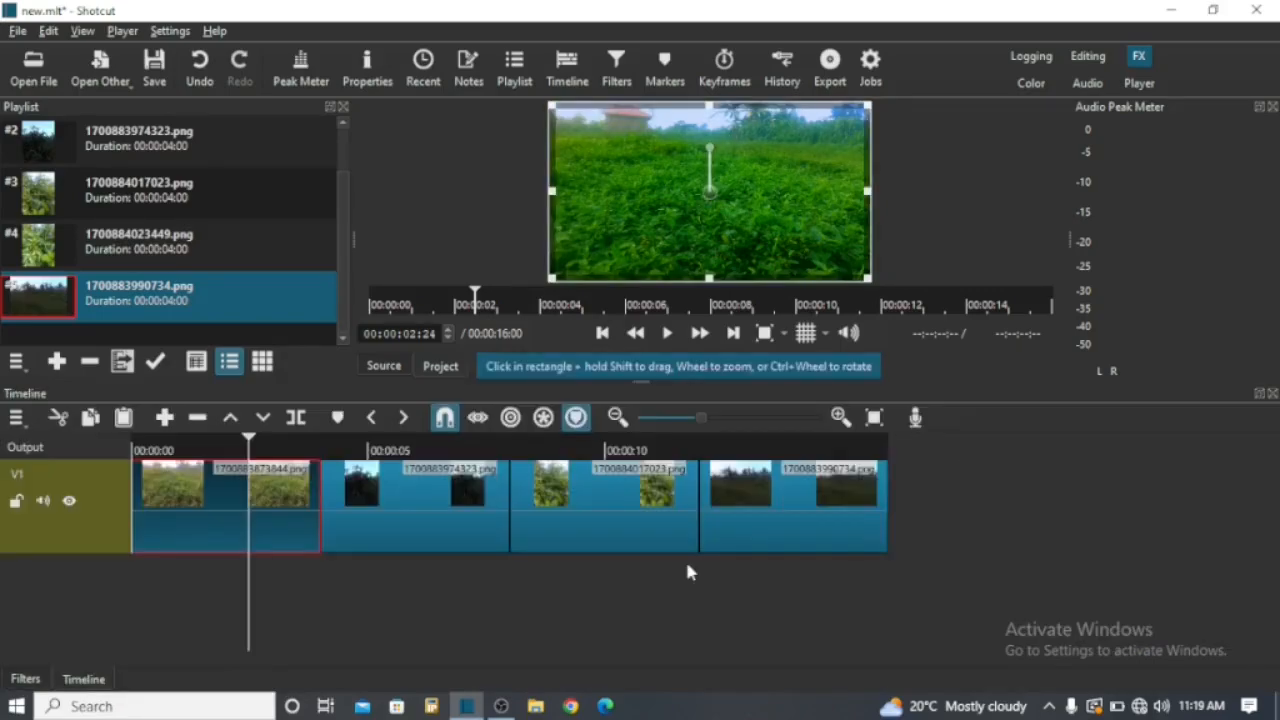
{"action": "left_click", "coordinate": [830, 443]}
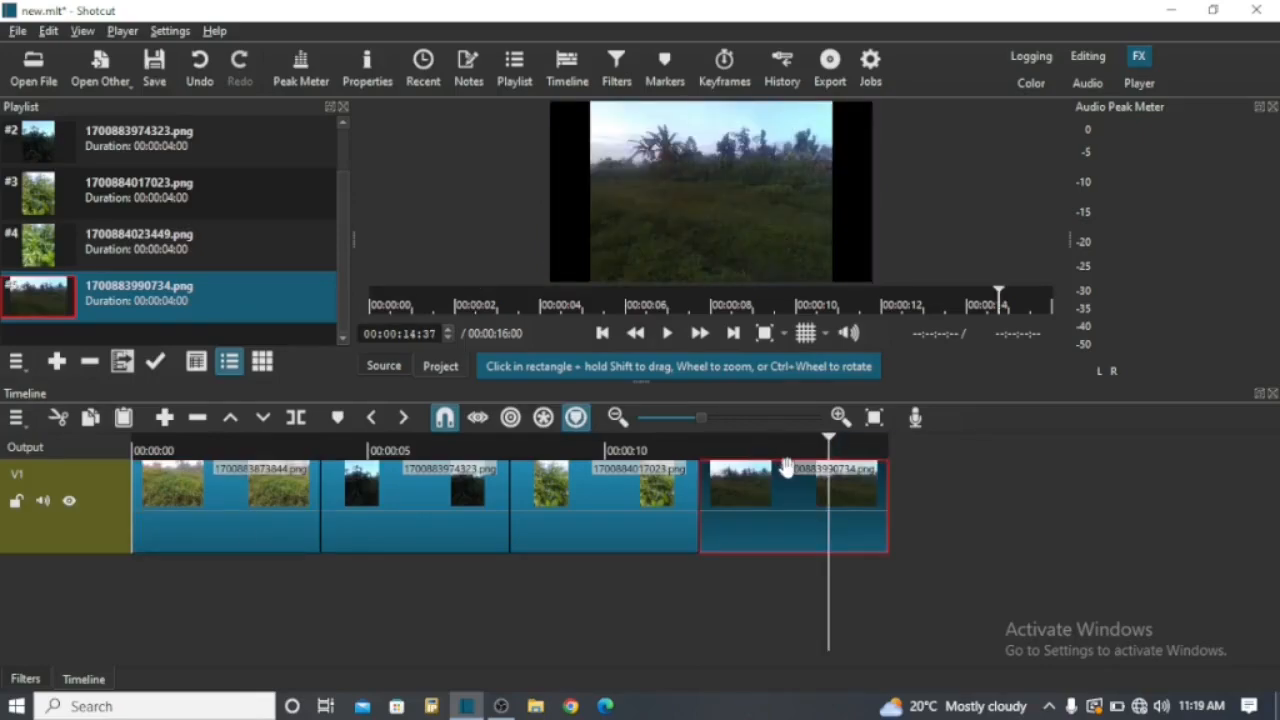
{"action": "left_click", "coordinate": [195, 452]}
{"action": "left_click", "coordinate": [804, 448]}
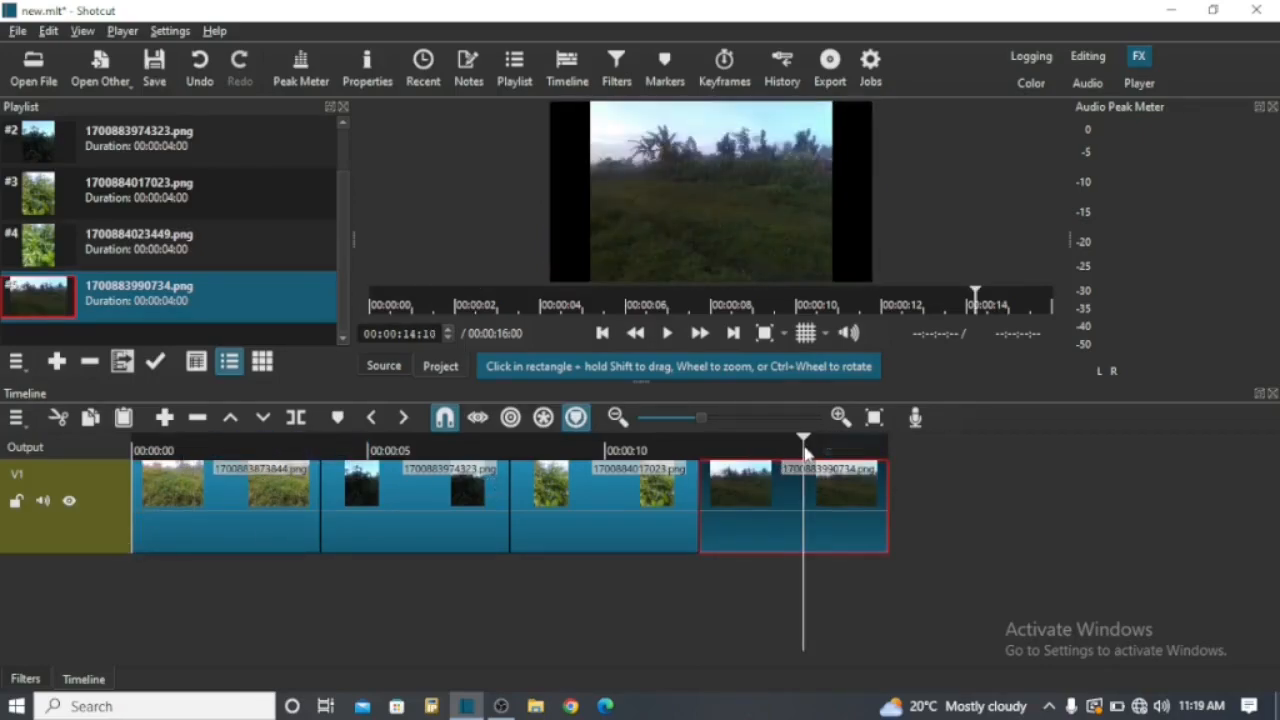
{"action": "left_click", "coordinate": [243, 449]}
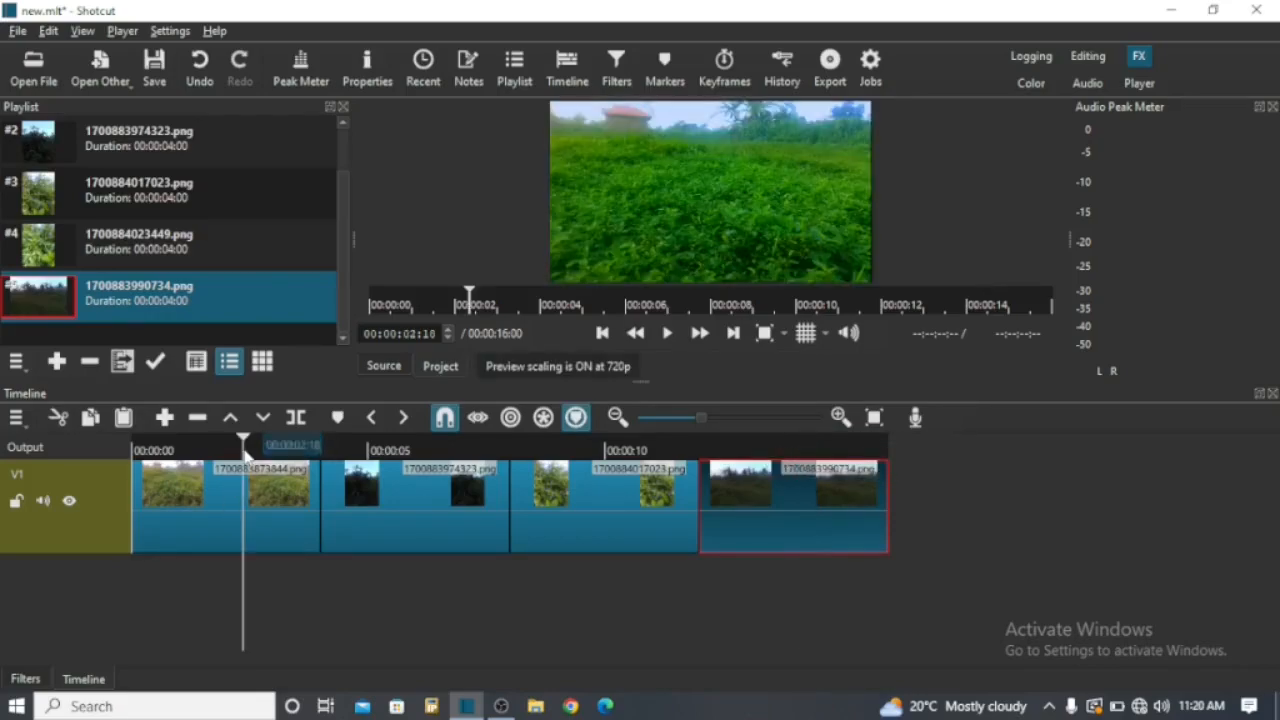
{"action": "left_click", "coordinate": [764, 450]}
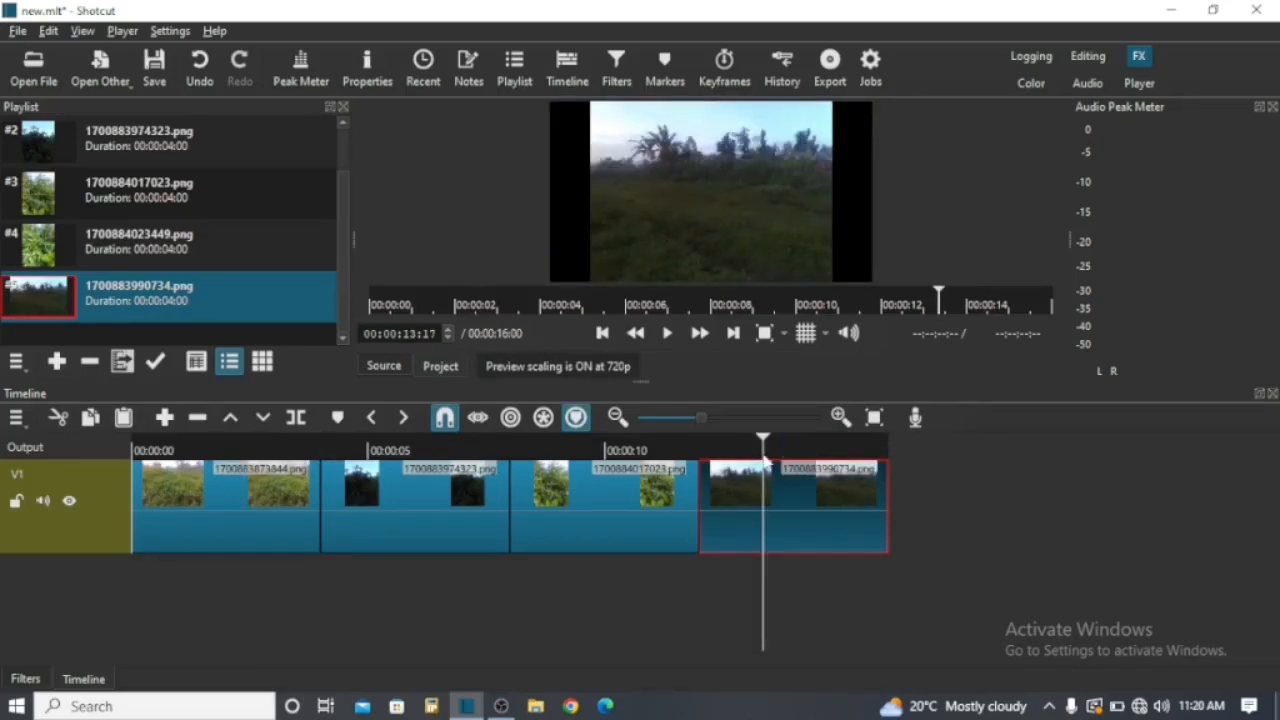
{"action": "left_click", "coordinate": [215, 449]}
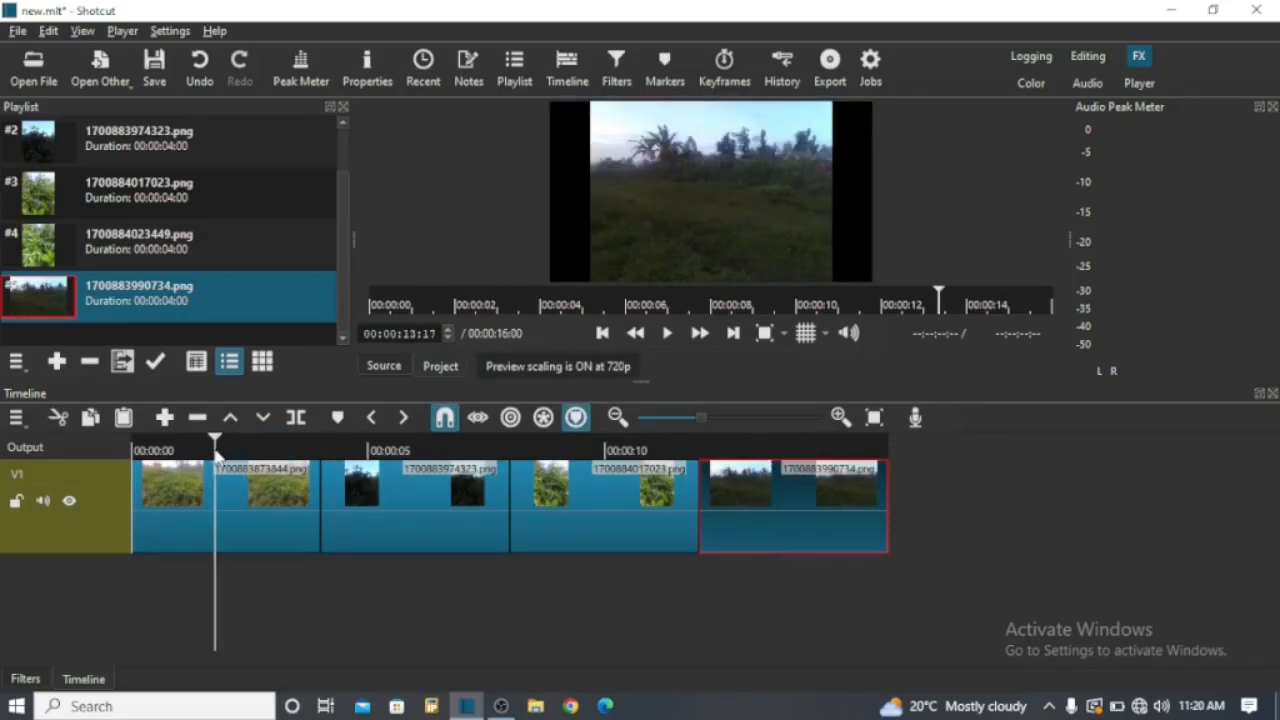
- Copy the first clip's filters to the clipboard without naming a filter set
{"action": "left_click", "coordinate": [204, 543]}
{"action": "left_click", "coordinate": [25, 679]}
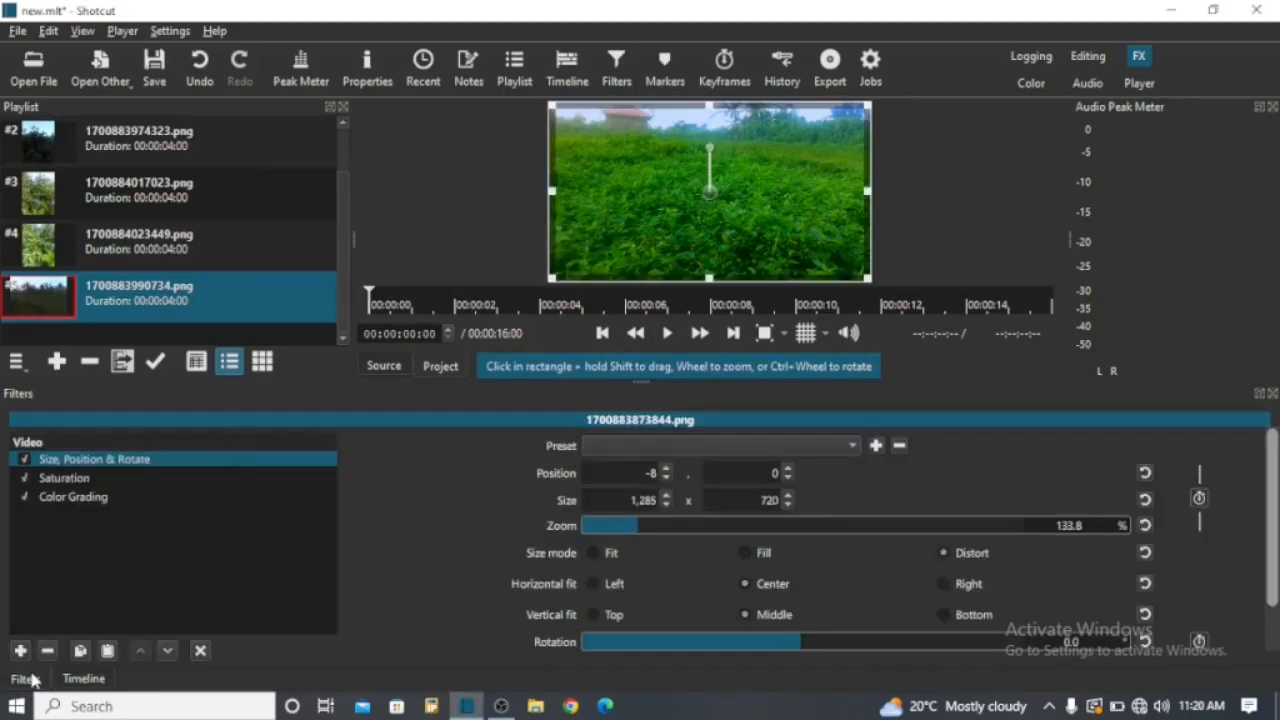
{"action": "left_click", "coordinate": [80, 653]}
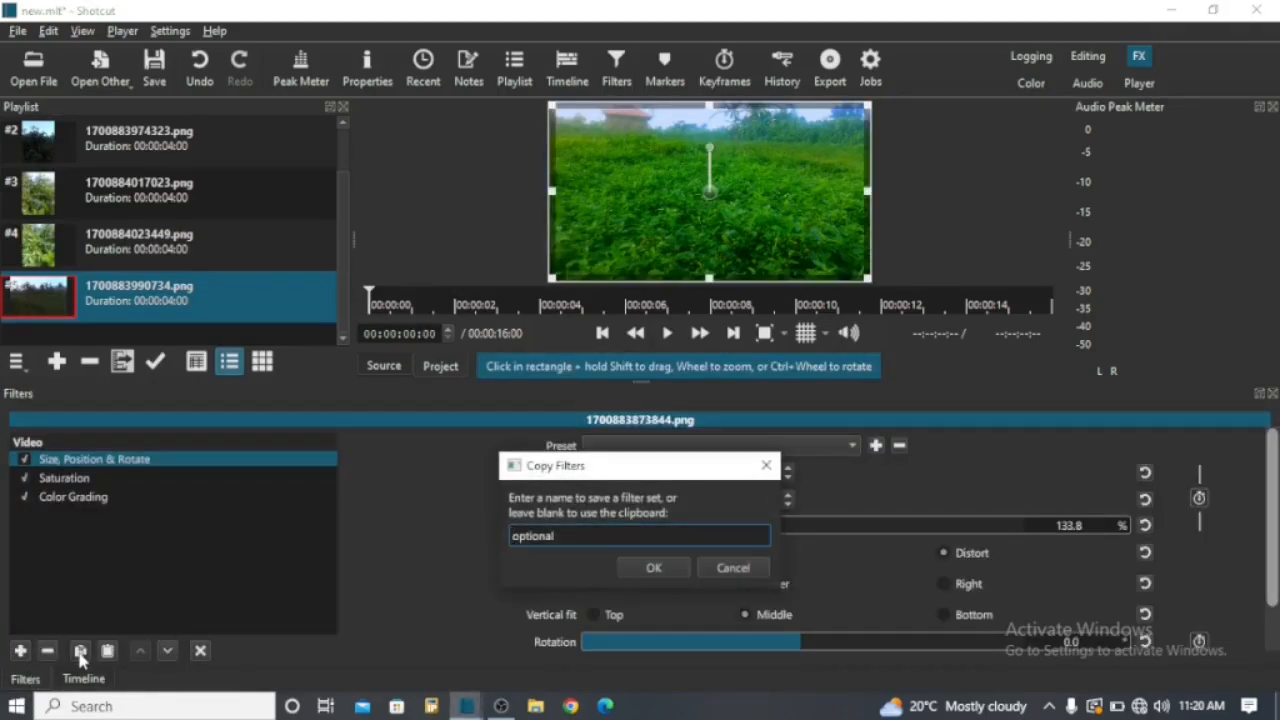
{"action": "left_click", "coordinate": [648, 567]}
- Paste the copied filters onto the last timeline clip, 1700883990734.png
{"action": "left_click", "coordinate": [84, 679]}
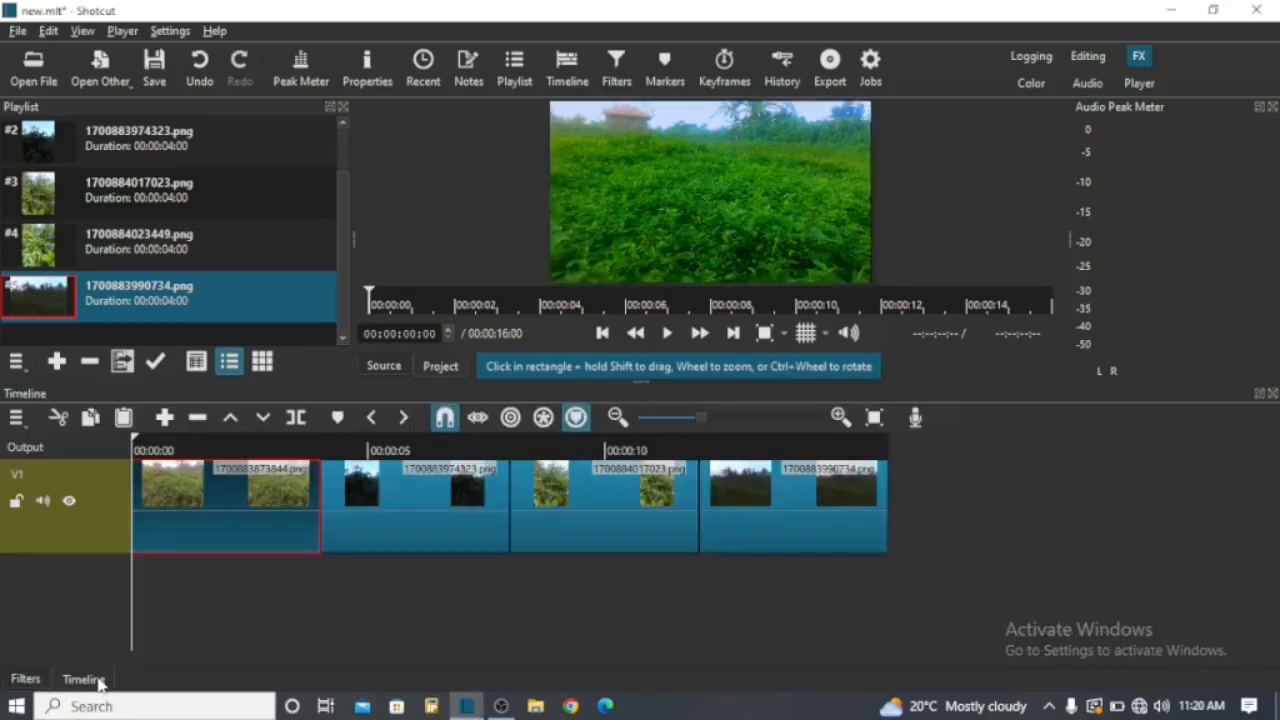
{"action": "left_click", "coordinate": [762, 514]}
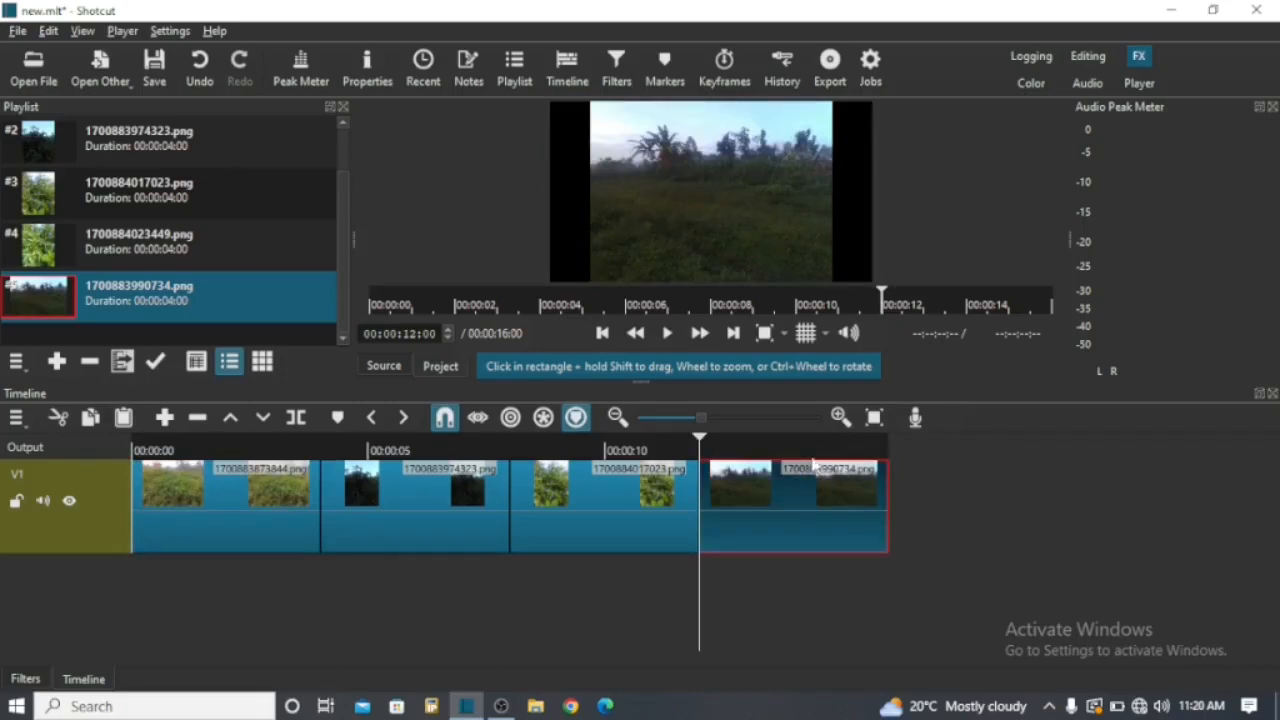
{"action": "left_click", "coordinate": [809, 454]}
{"action": "left_click", "coordinate": [12, 682]}
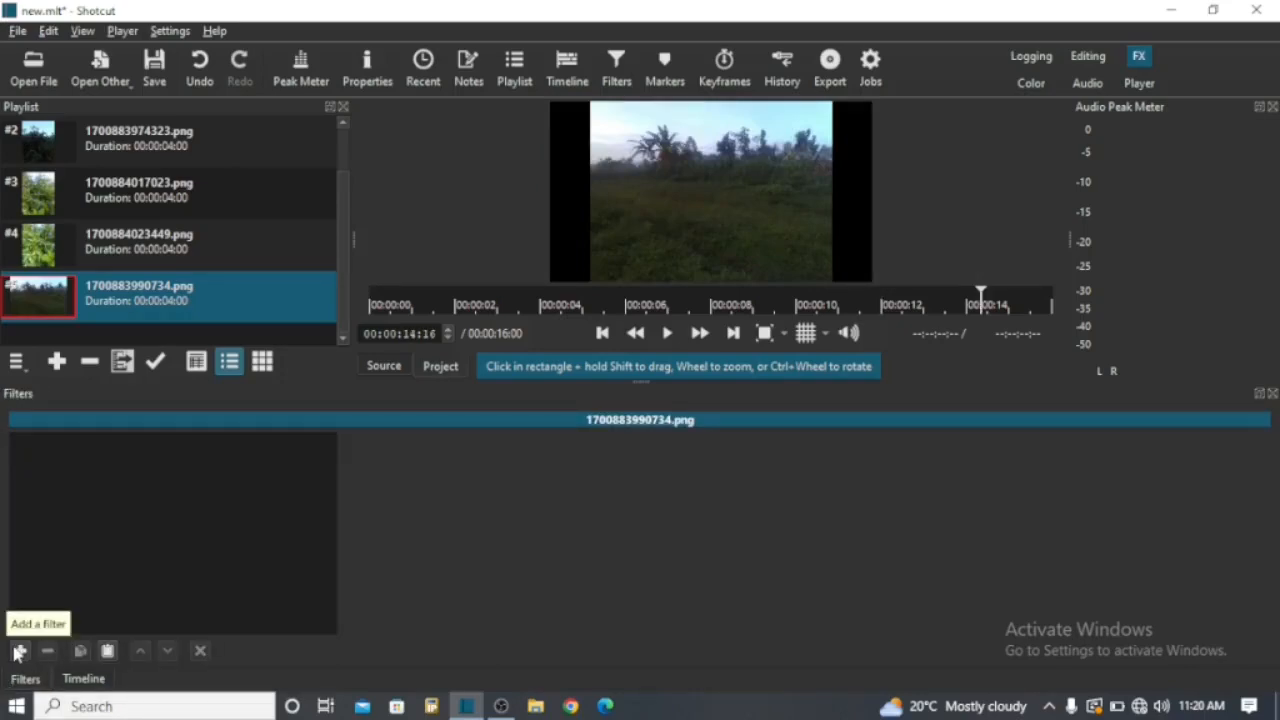
{"action": "left_click", "coordinate": [107, 651]}
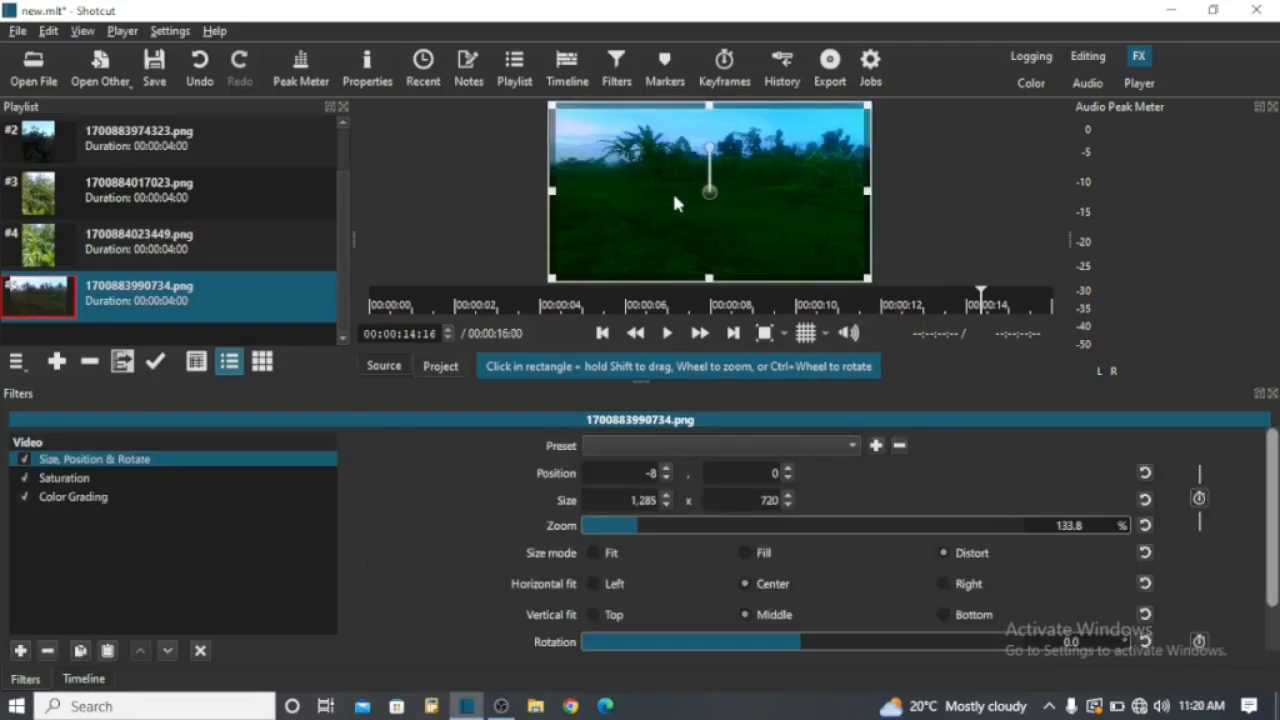
- Raise the last clip's Saturation level to about 202% and disable that filter
{"action": "left_click", "coordinate": [86, 478]}
{"action": "left_click", "coordinate": [860, 472]}
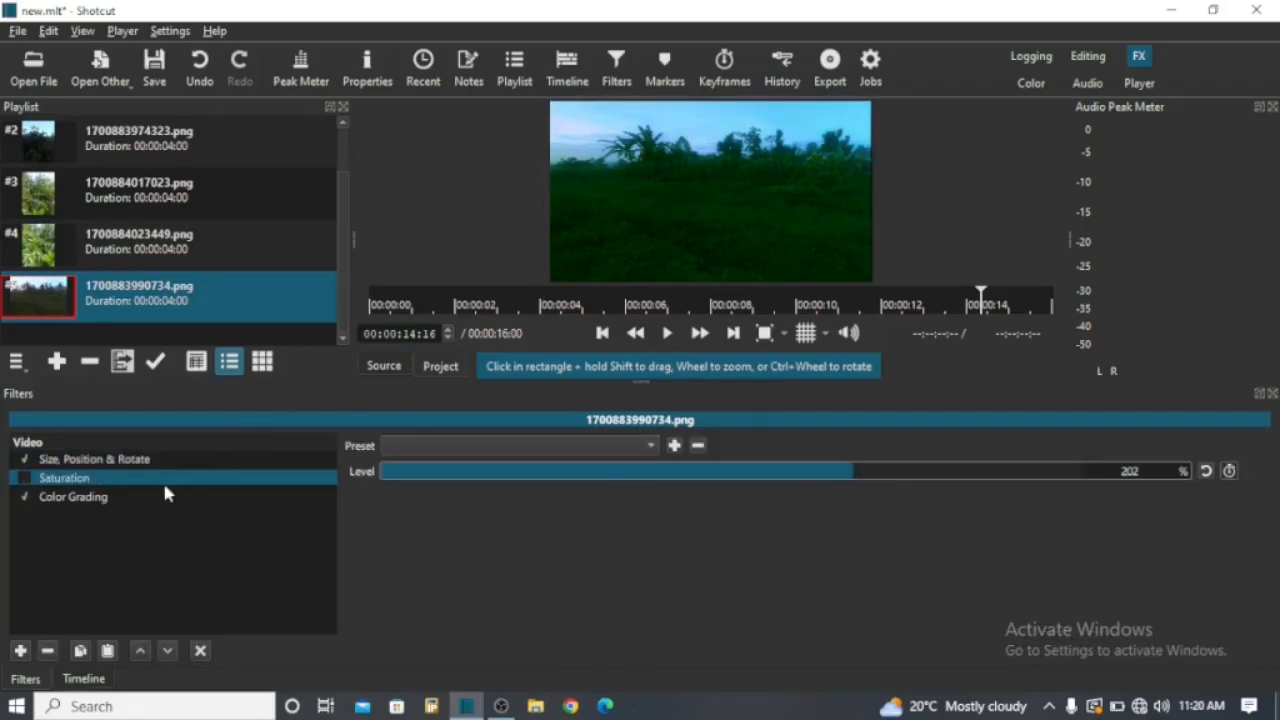
- Adjust the last clip's Color Grading with brighter green-cyan shadows, midtones toward yellow-green and highlights near neutral
{"action": "left_click", "coordinate": [133, 496]}
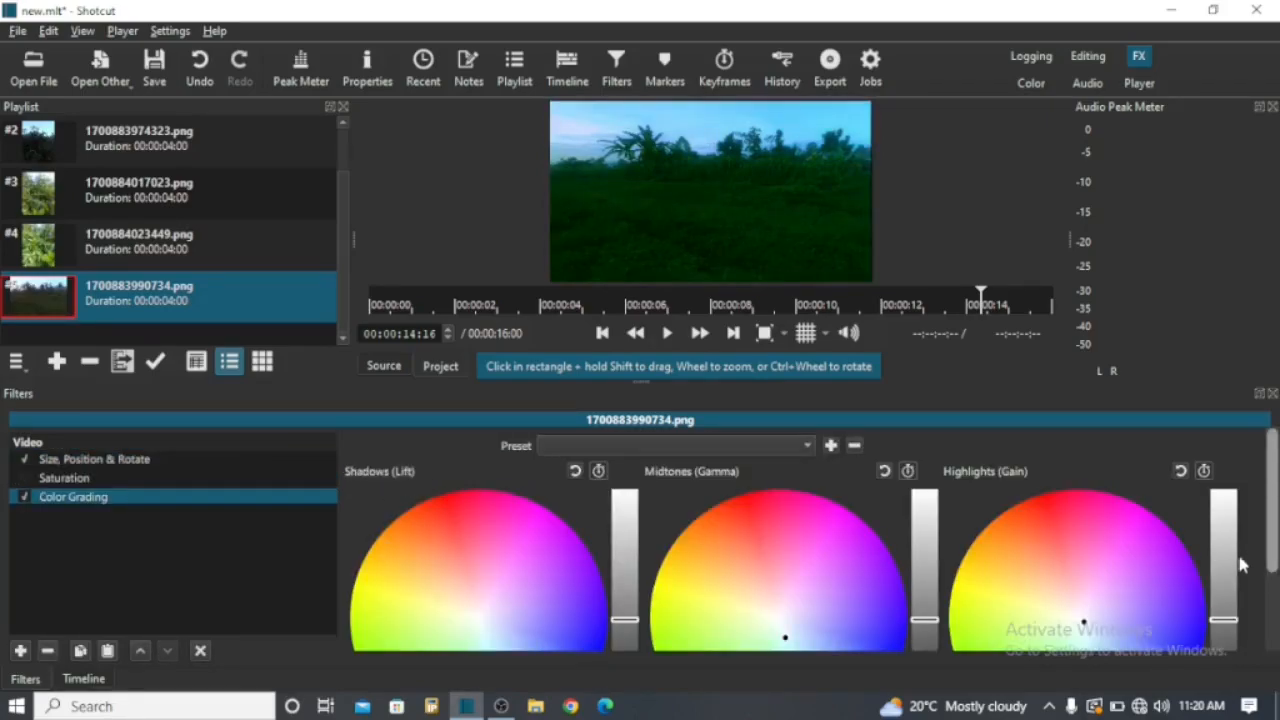
{"action": "scroll", "coordinate": [1274, 570], "scroll_direction": "down", "scroll_amount": 2}
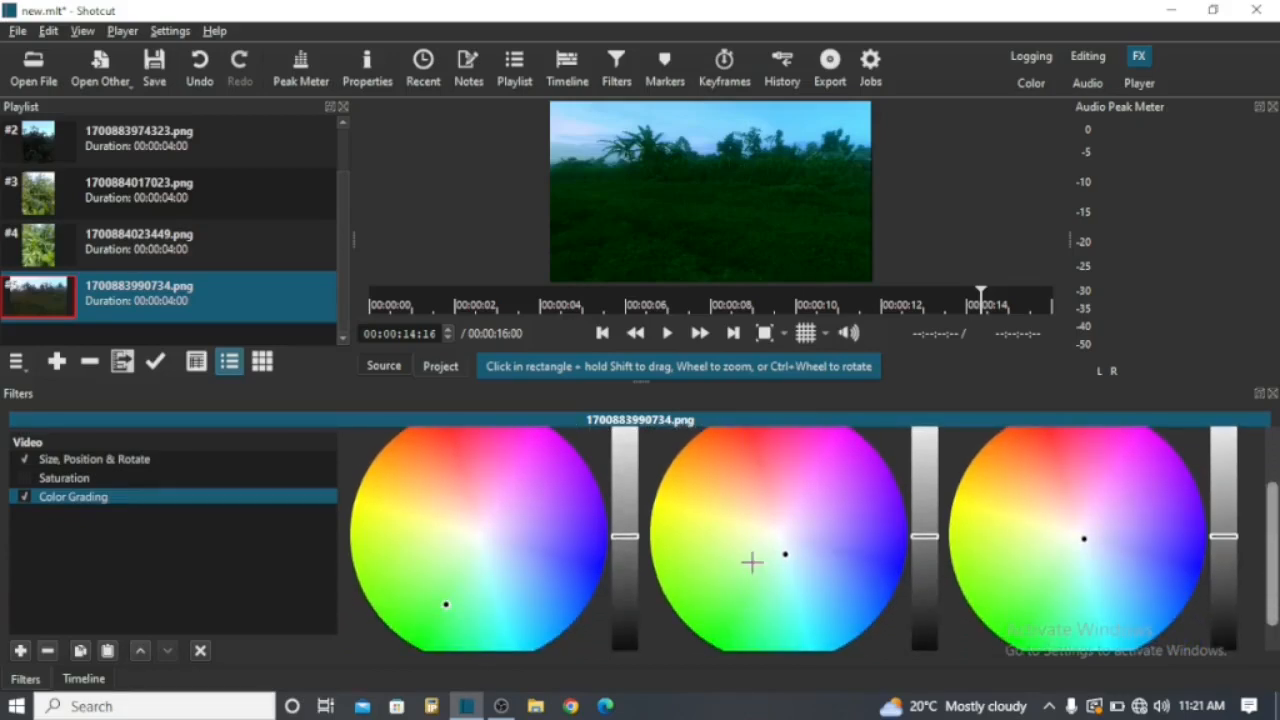
{"action": "left_click", "coordinate": [760, 560]}
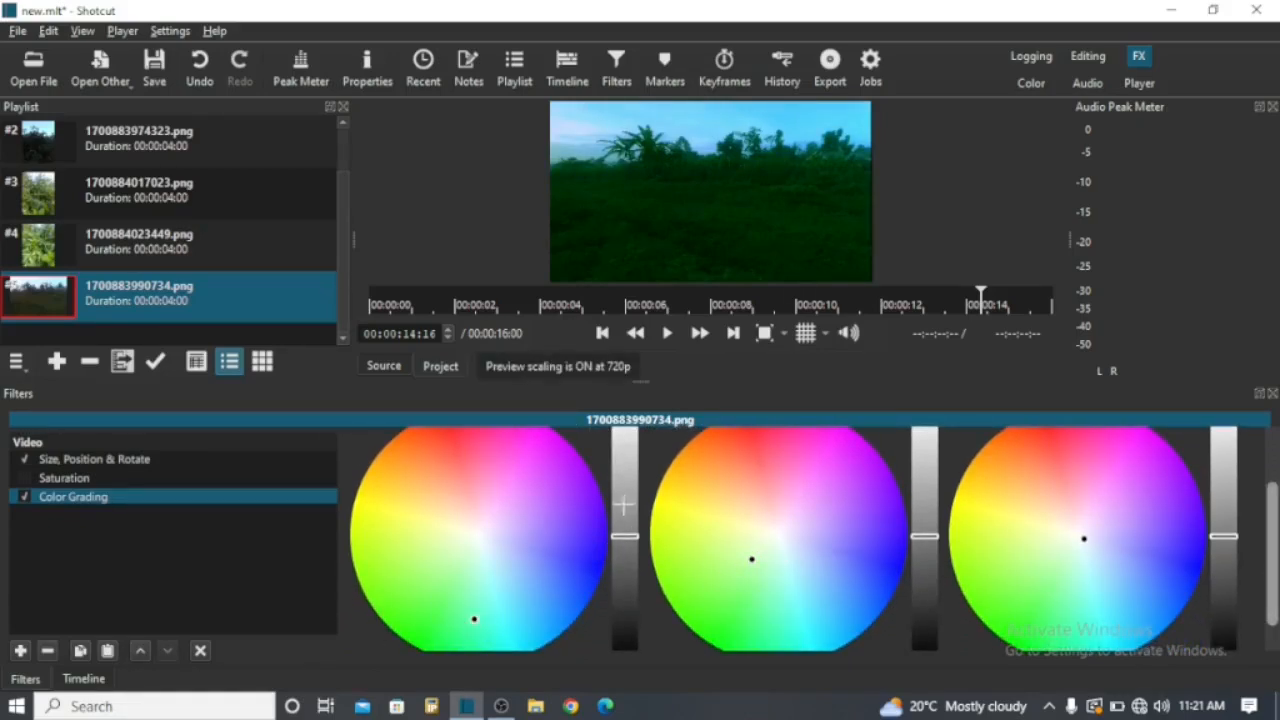
{"action": "mouse_move", "coordinate": [624, 507]}
{"action": "left_mouse_down"}
{"action": "mouse_move", "coordinate": [625, 522]}
{"action": "mouse_move", "coordinate": [625, 509]}
{"action": "left_mouse_up"}
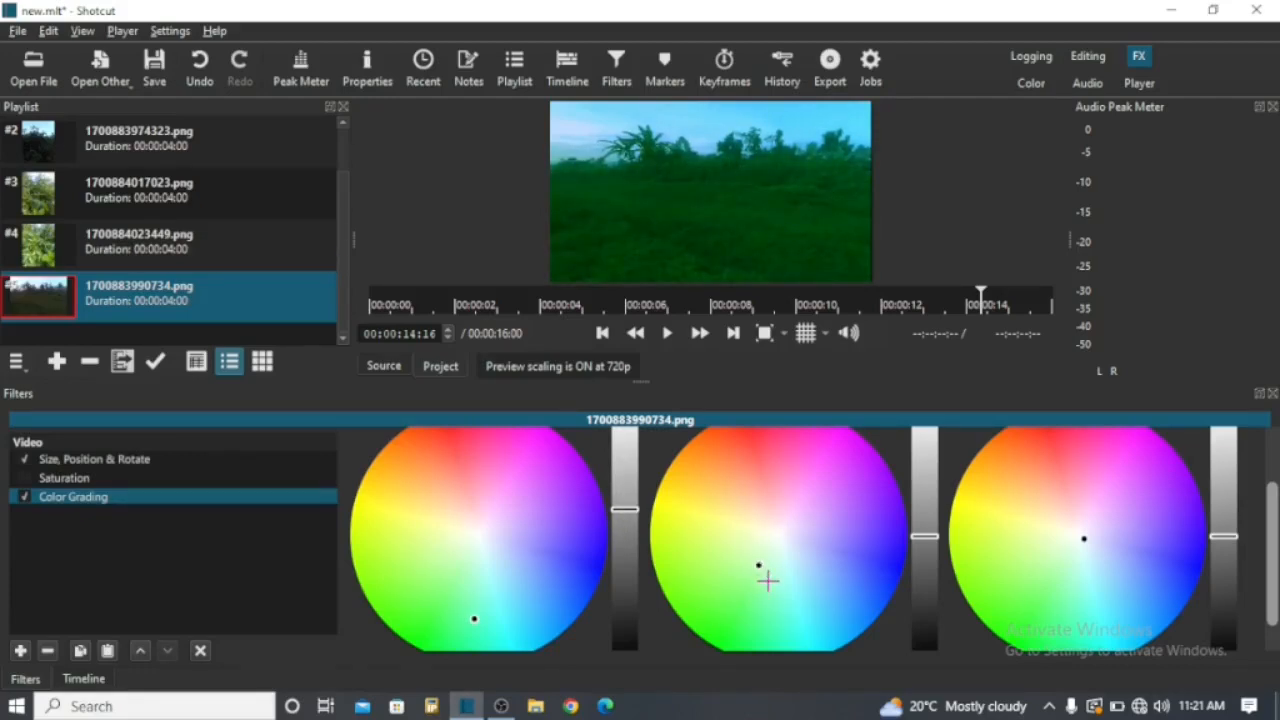
{"action": "left_click", "coordinate": [778, 525]}
{"action": "left_click_drag", "start_coordinate": [781, 570], "coordinate": [748, 557]}
{"action": "left_click_drag", "start_coordinate": [1092, 563], "coordinate": [1078, 538]}
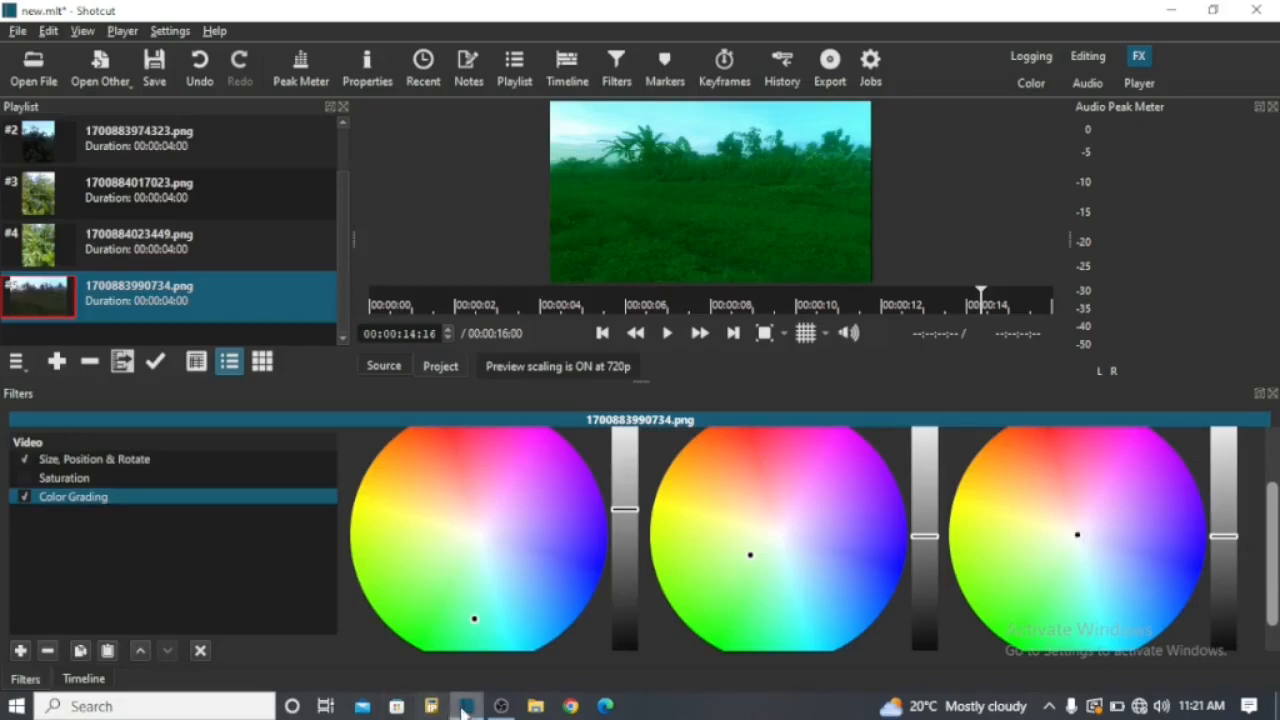
- Play the timeline from near its start to review the clips with their filters
{"action": "left_click", "coordinate": [98, 681]}
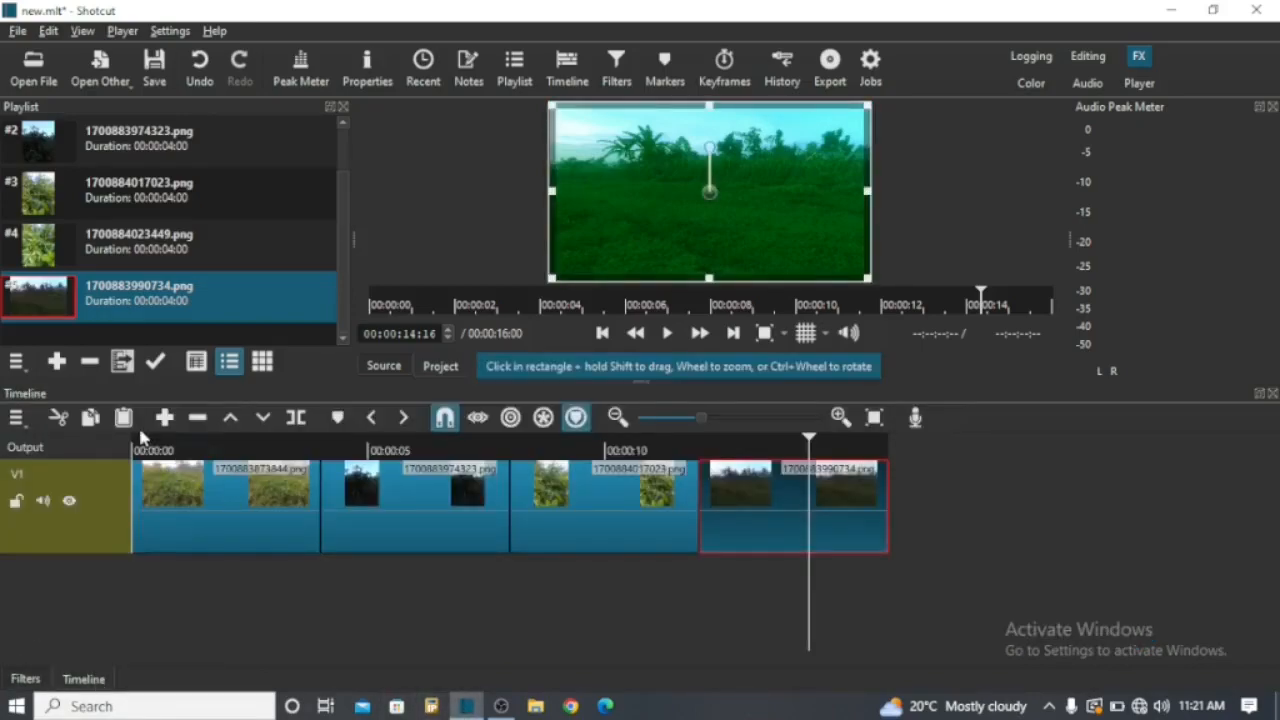
{"action": "left_click", "coordinate": [146, 450]}
{"action": "key", "text": "space"}
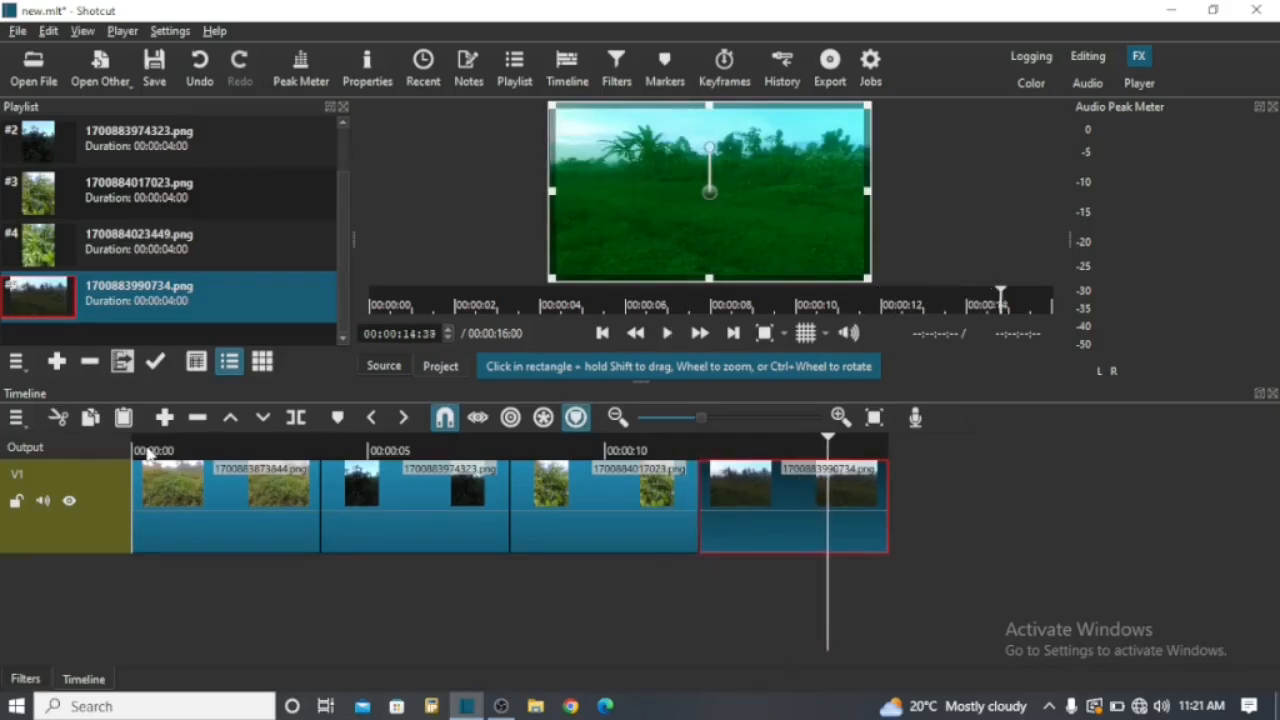
{"action": "key", "text": "space"}
- Select the second timeline clip, 1700883974323.png, and show its filters
{"action": "left_click", "coordinate": [372, 451]}
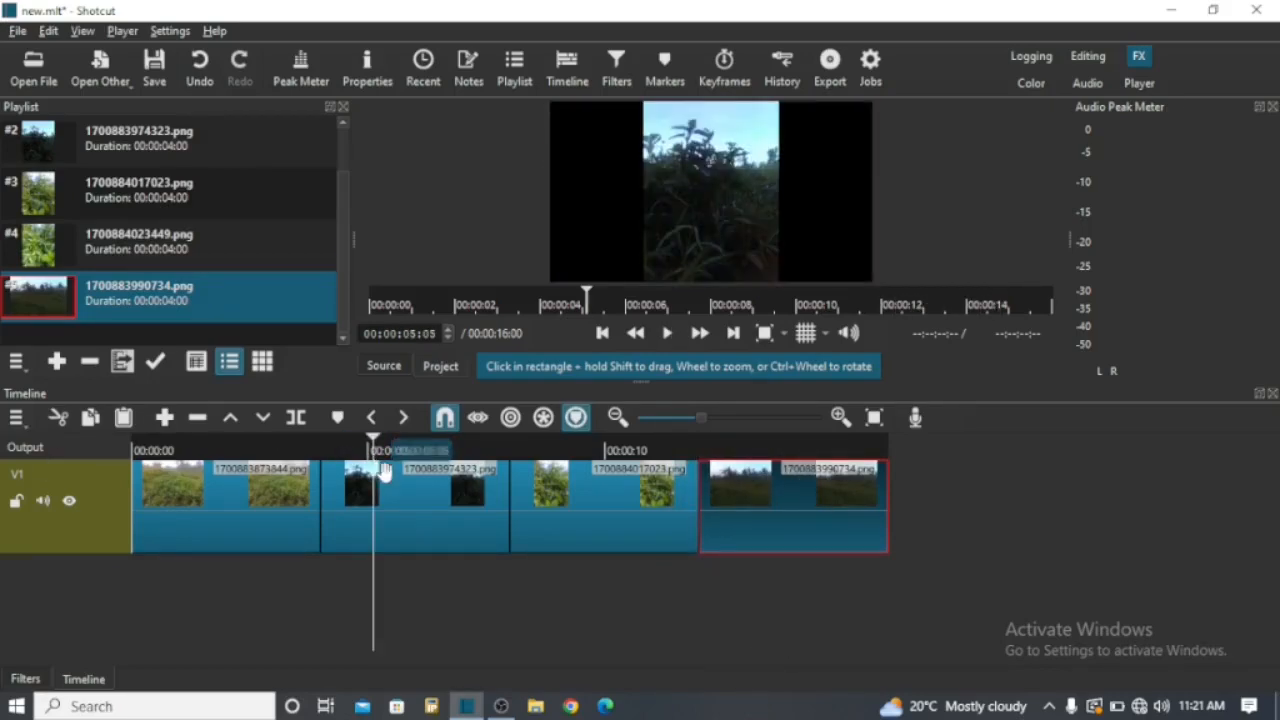
{"action": "left_click", "coordinate": [388, 489]}
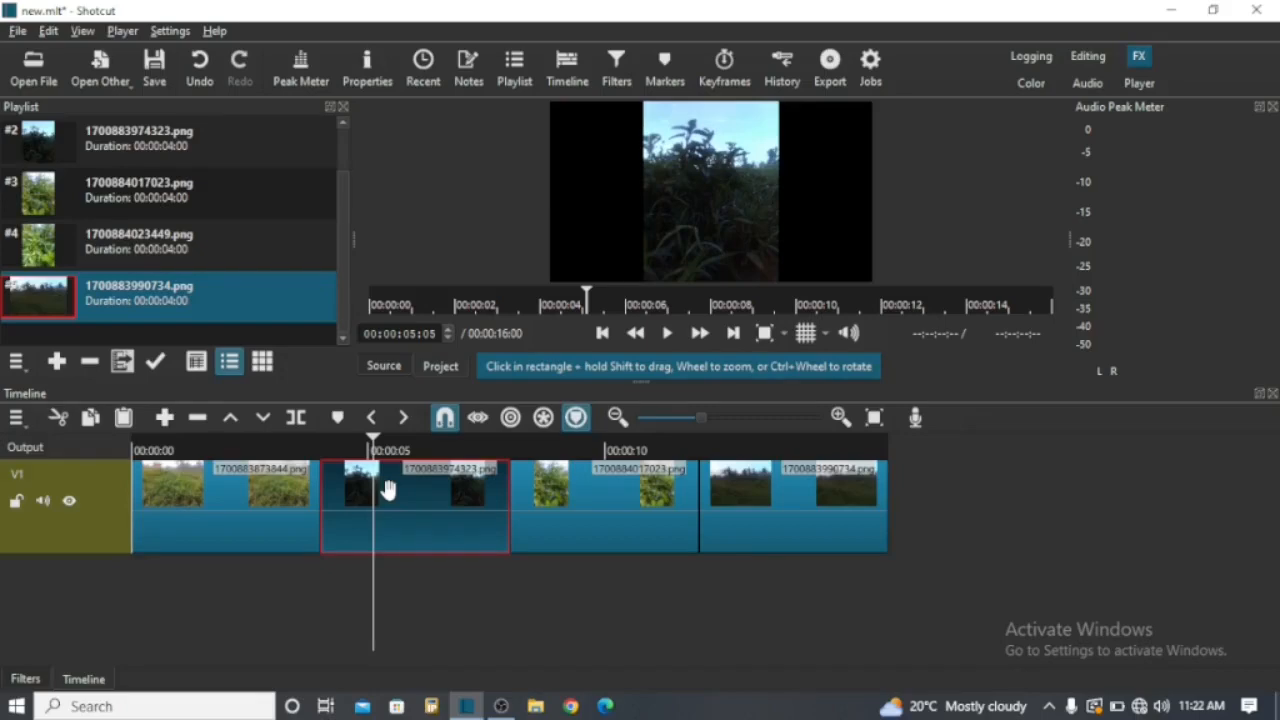
{"action": "left_click", "coordinate": [24, 679]}
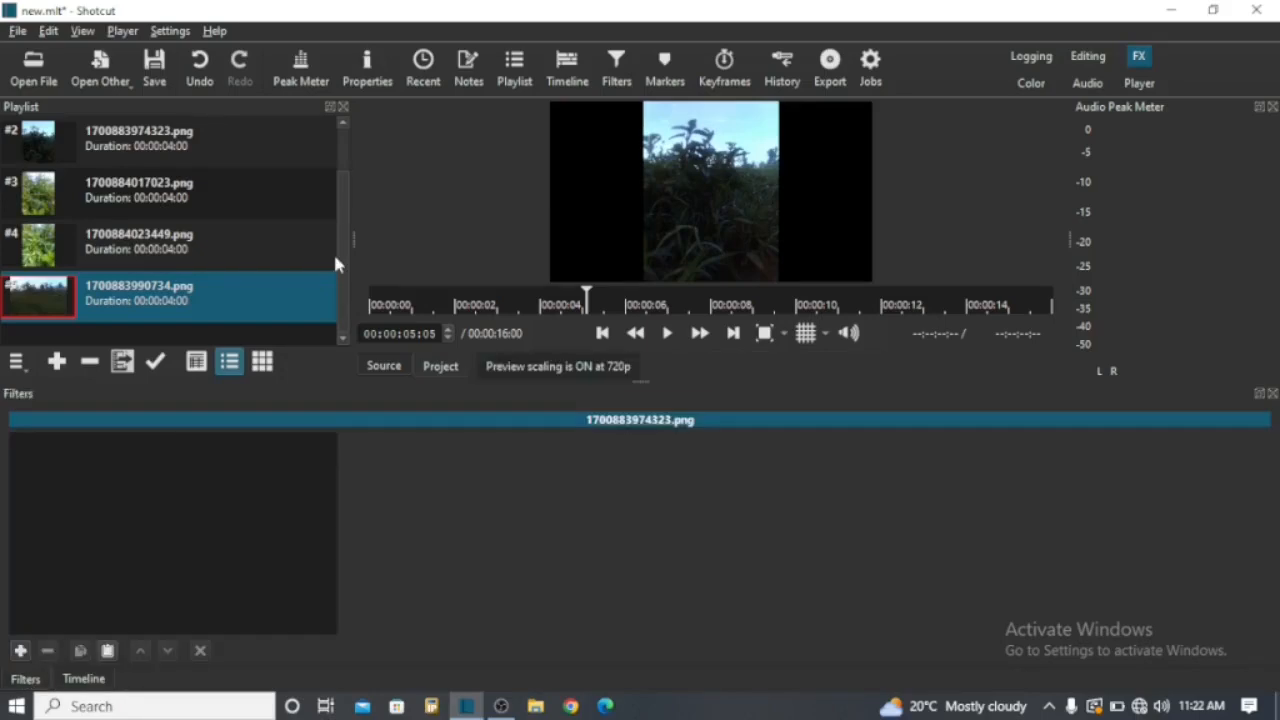
{"action": "left_click", "coordinate": [21, 651]}
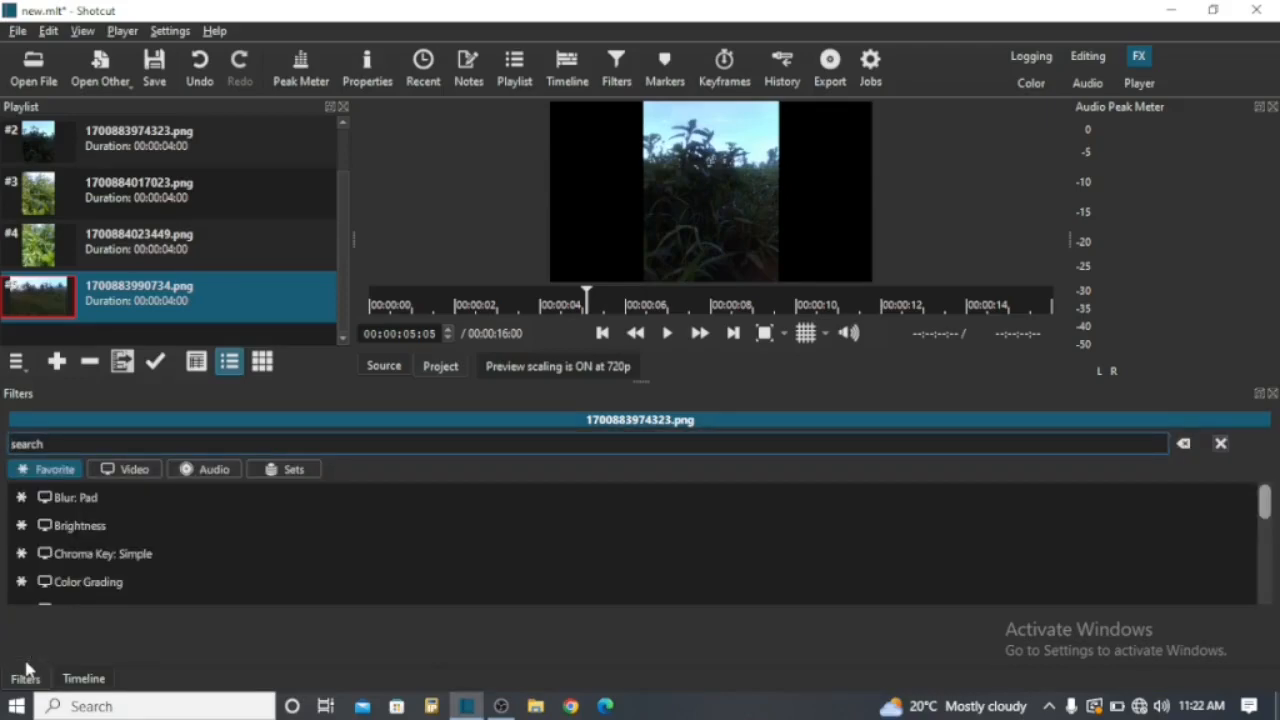
{"action": "scroll", "coordinate": [114, 590], "scroll_direction": "down", "scroll_amount": 1}
{"action": "scroll", "coordinate": [149, 573], "scroll_direction": "up", "scroll_amount": 1}
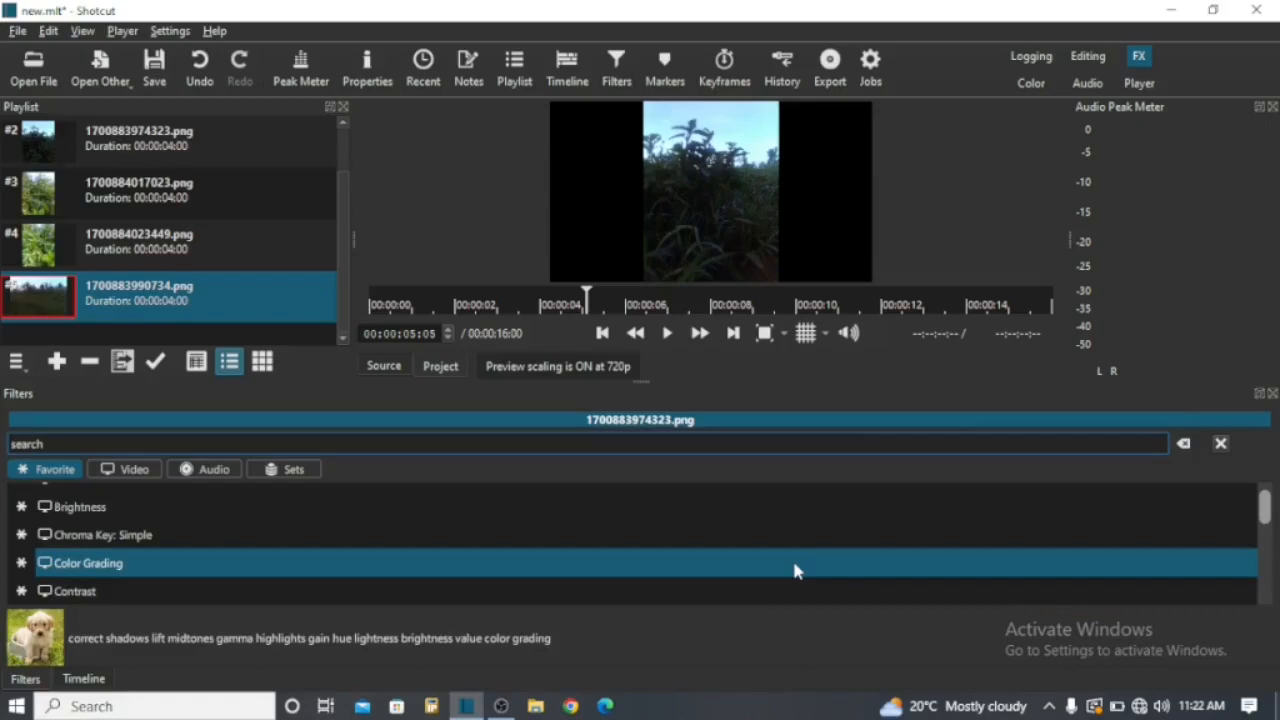
{"action": "left_click", "coordinate": [1220, 443]}
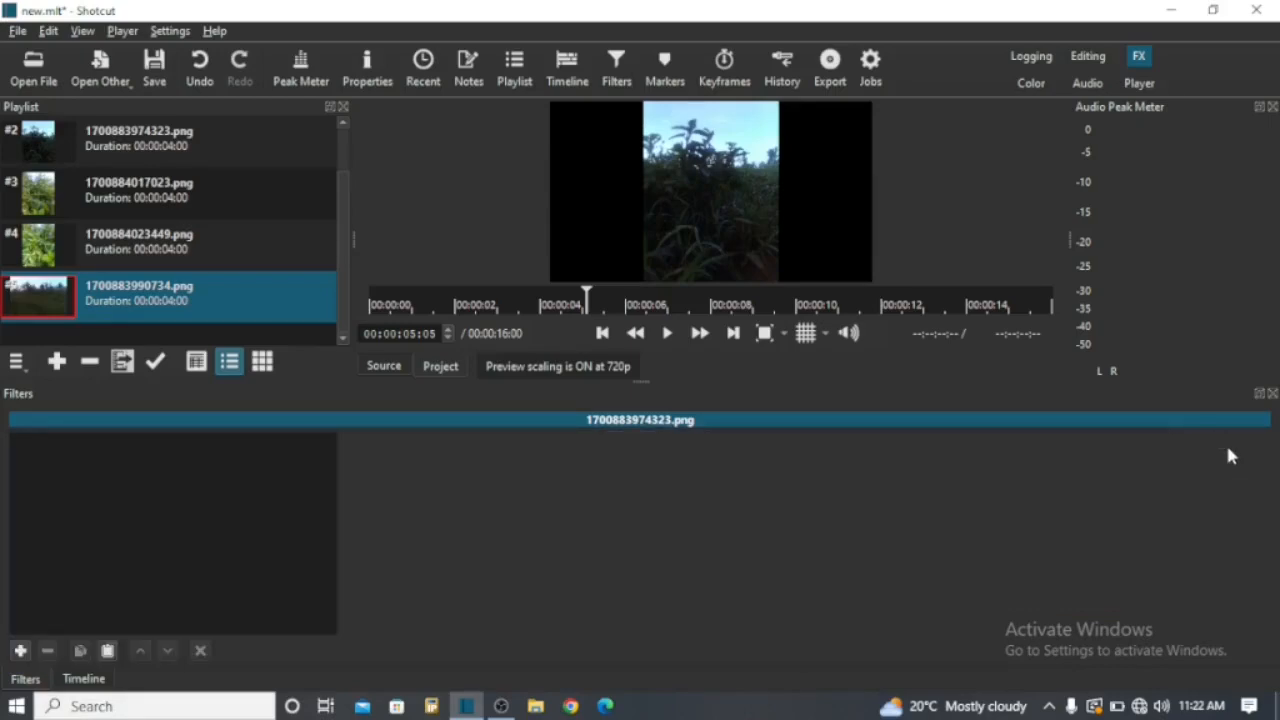
- Paste the copied filters onto the second clip and remove its Size, Position & Rotate filter
{"action": "left_click", "coordinate": [109, 651]}
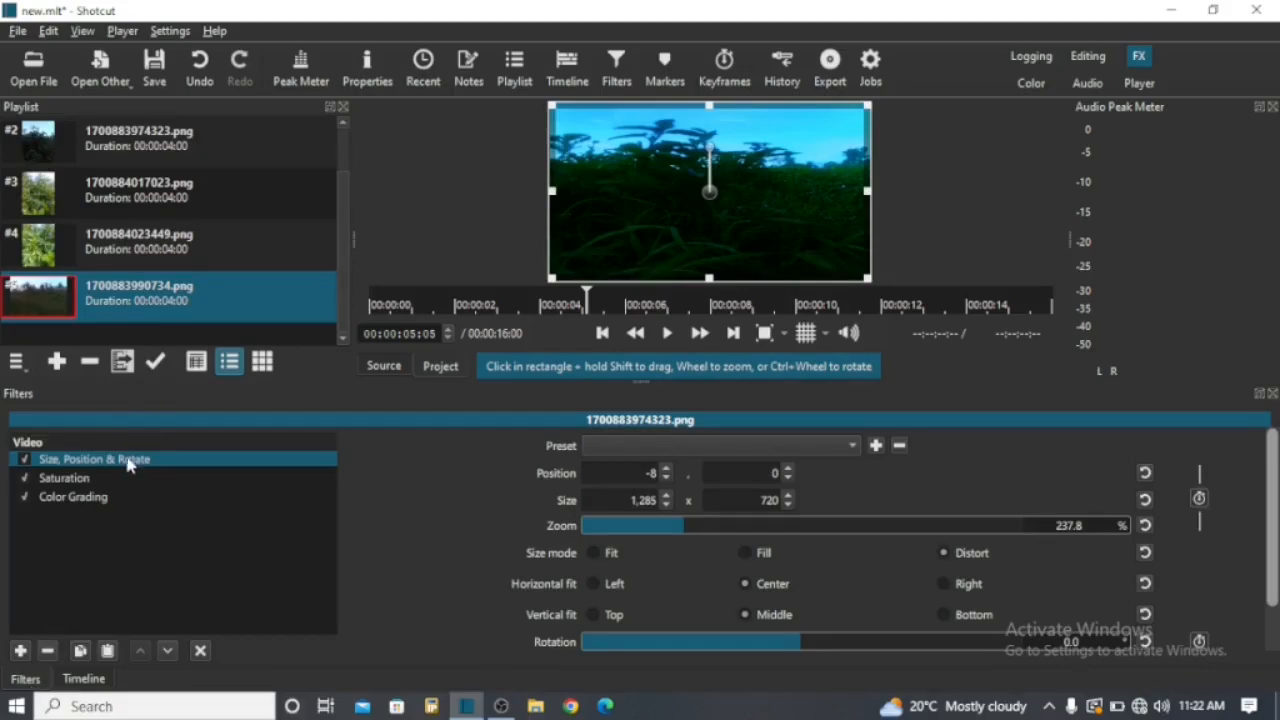
{"action": "left_click", "coordinate": [47, 651]}
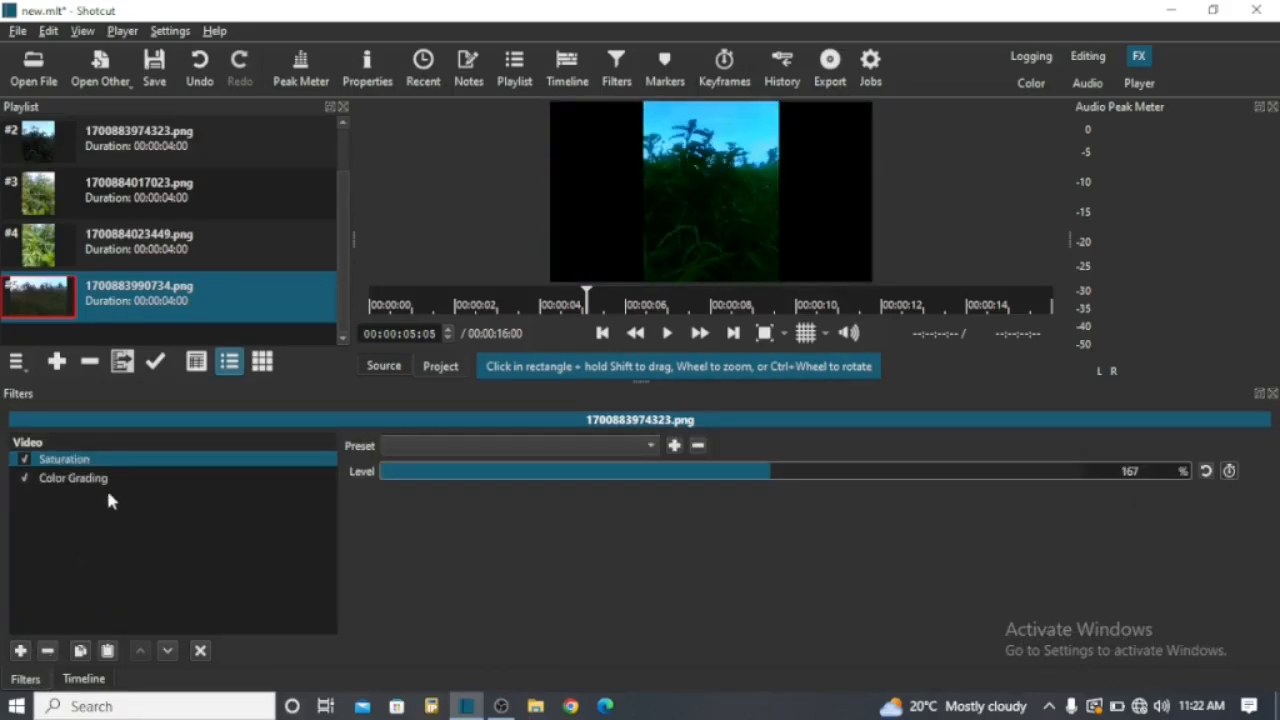
- Adjust the second clip's Color Grading by shifting shadows and midtones toward green and brightening the midtones
{"action": "left_click", "coordinate": [70, 478]}
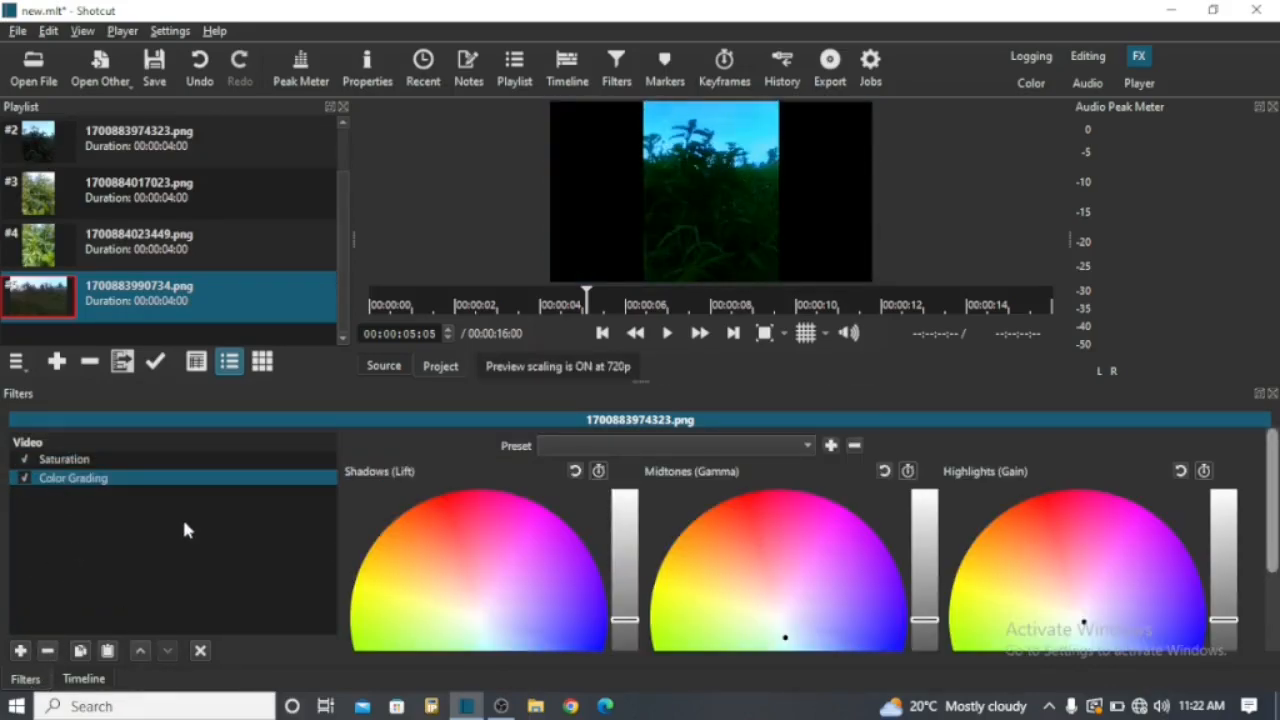
{"action": "left_click_drag", "start_coordinate": [1274, 516], "coordinate": [1275, 555]}
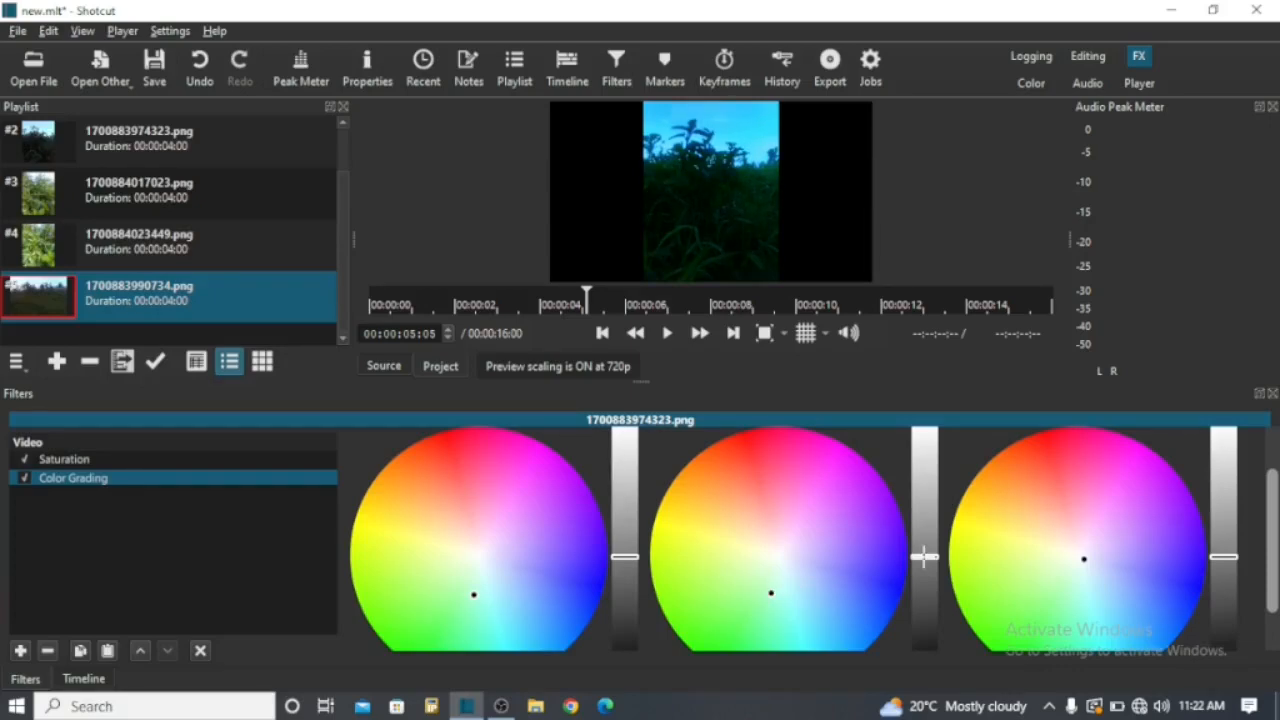
{"action": "left_click_drag", "start_coordinate": [924, 557], "coordinate": [924, 531]}
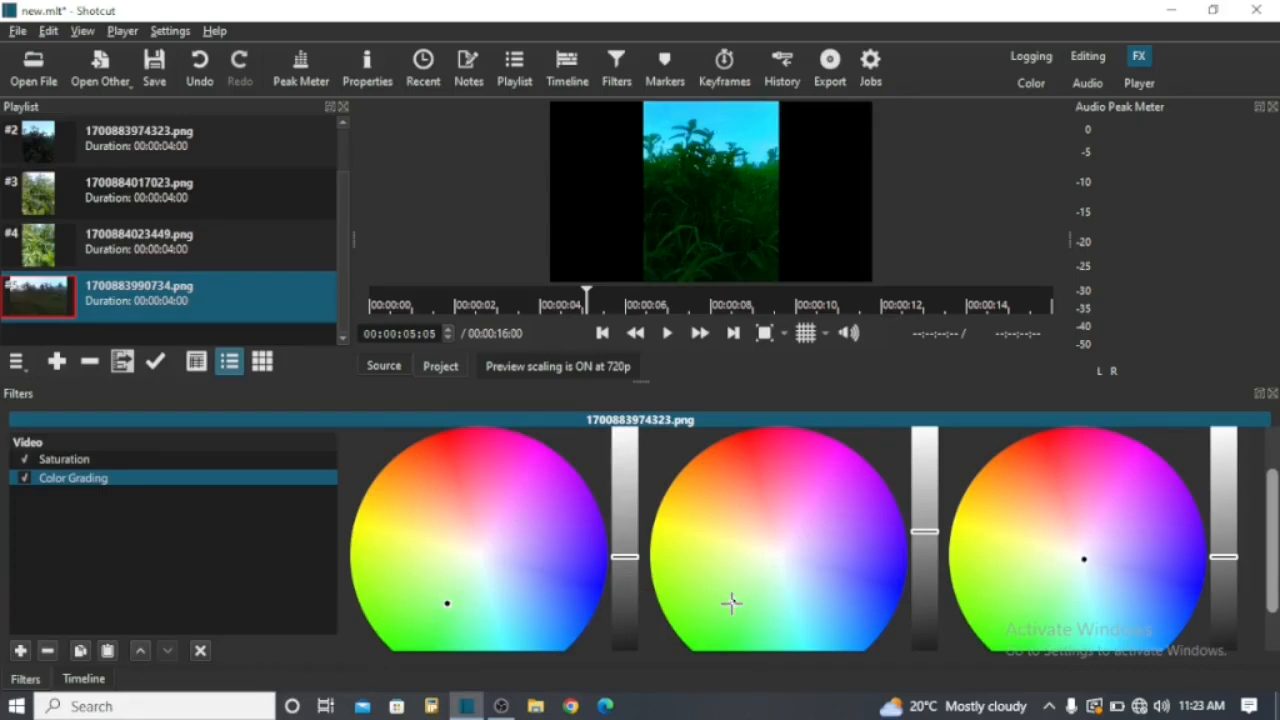
- Add a Blur: Pad filter to the second clip and set its blur to 0.30 %
{"action": "left_click", "coordinate": [20, 651]}
{"action": "type", "text": "b"}
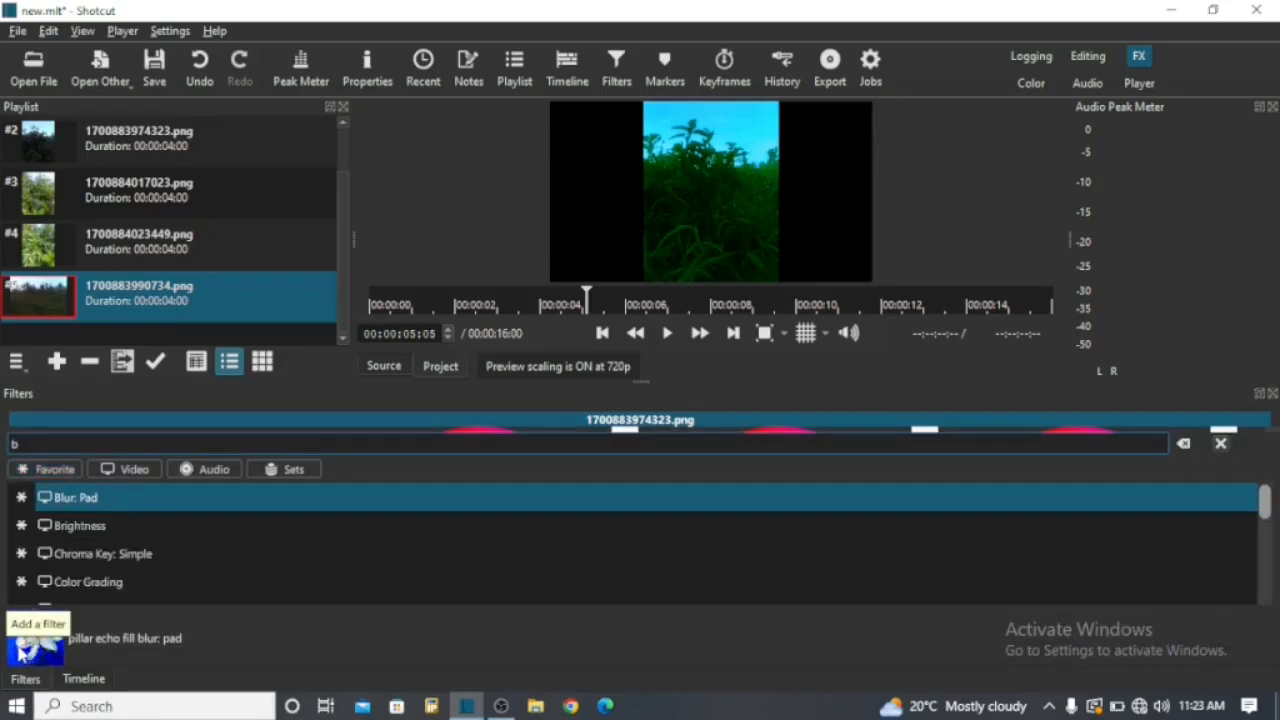
{"action": "type", "text": "ur"}
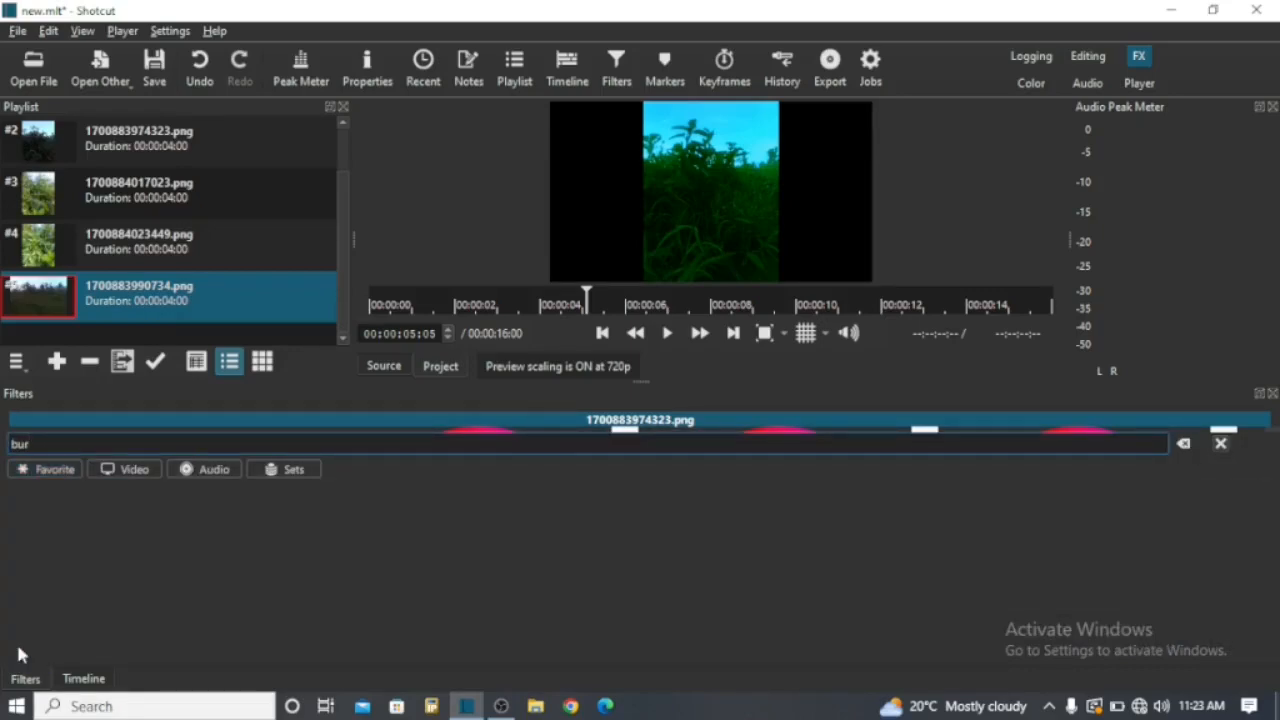
{"action": "key", "text": "BackSpace"}
{"action": "key", "text": "BackSpace"}
{"action": "type", "text": "lu"}
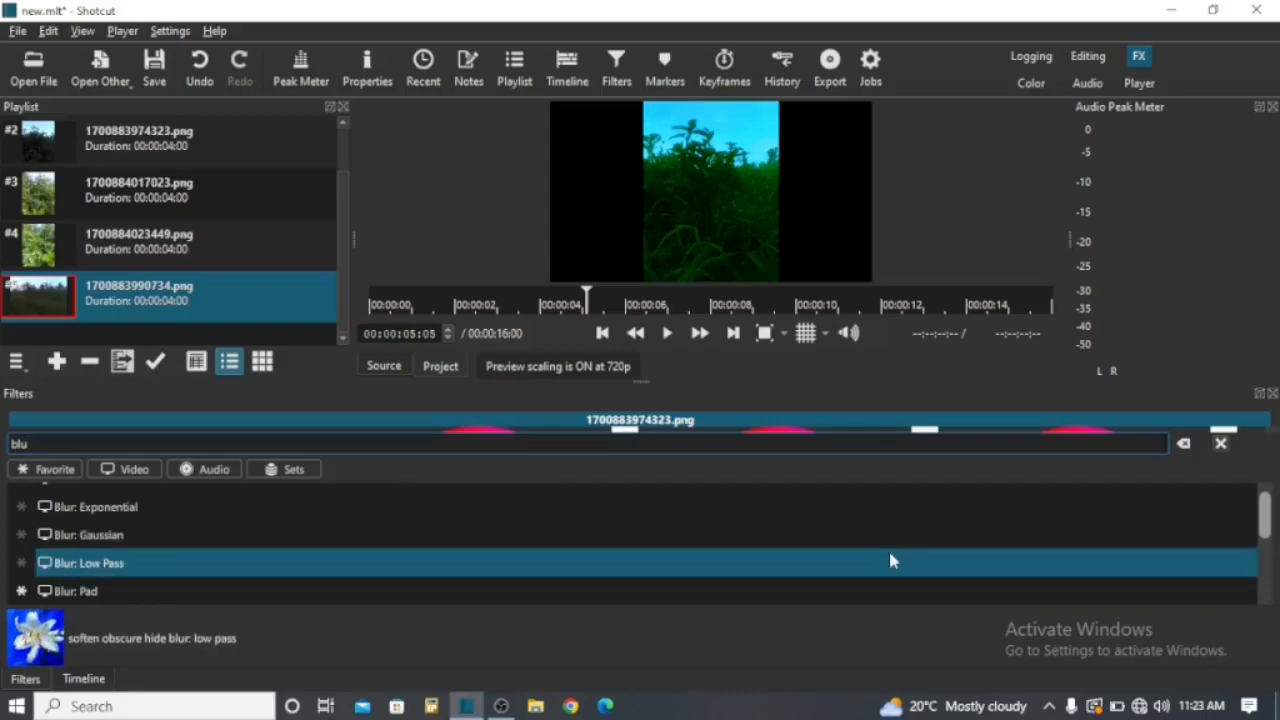
{"action": "left_click_drag", "start_coordinate": [1265, 527], "coordinate": [1264, 541]}
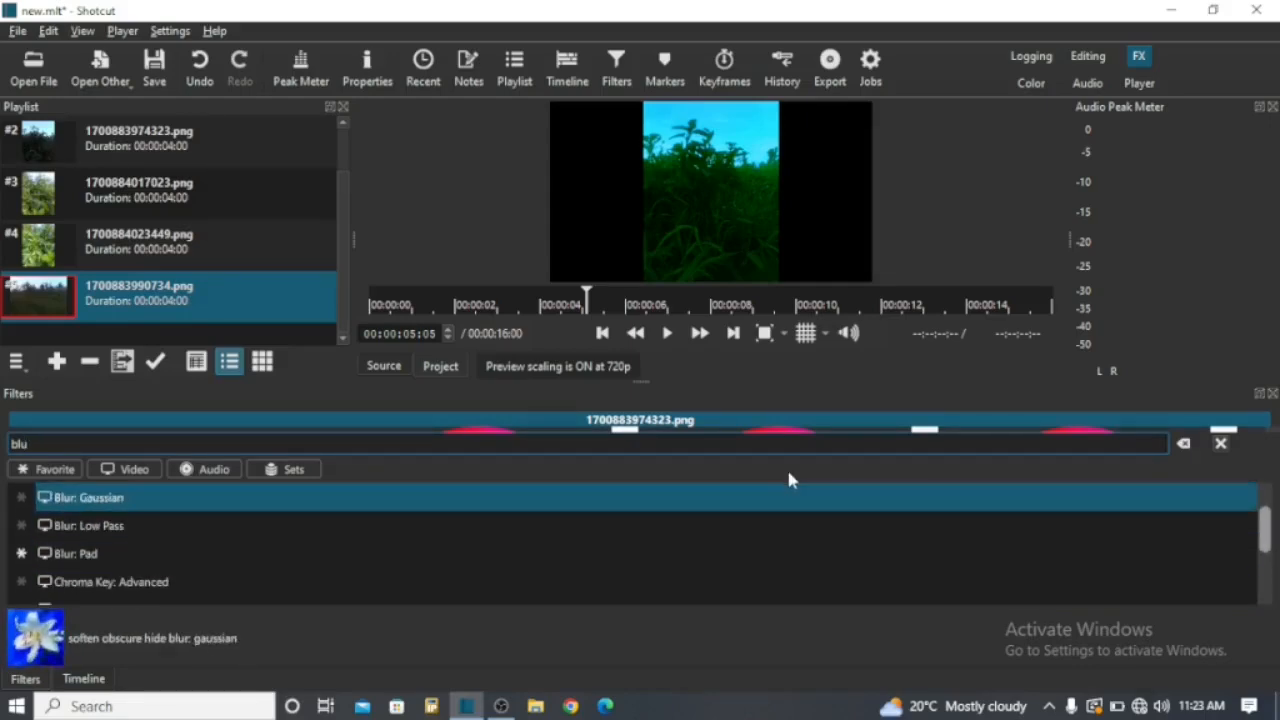
{"action": "left_click", "coordinate": [751, 553]}
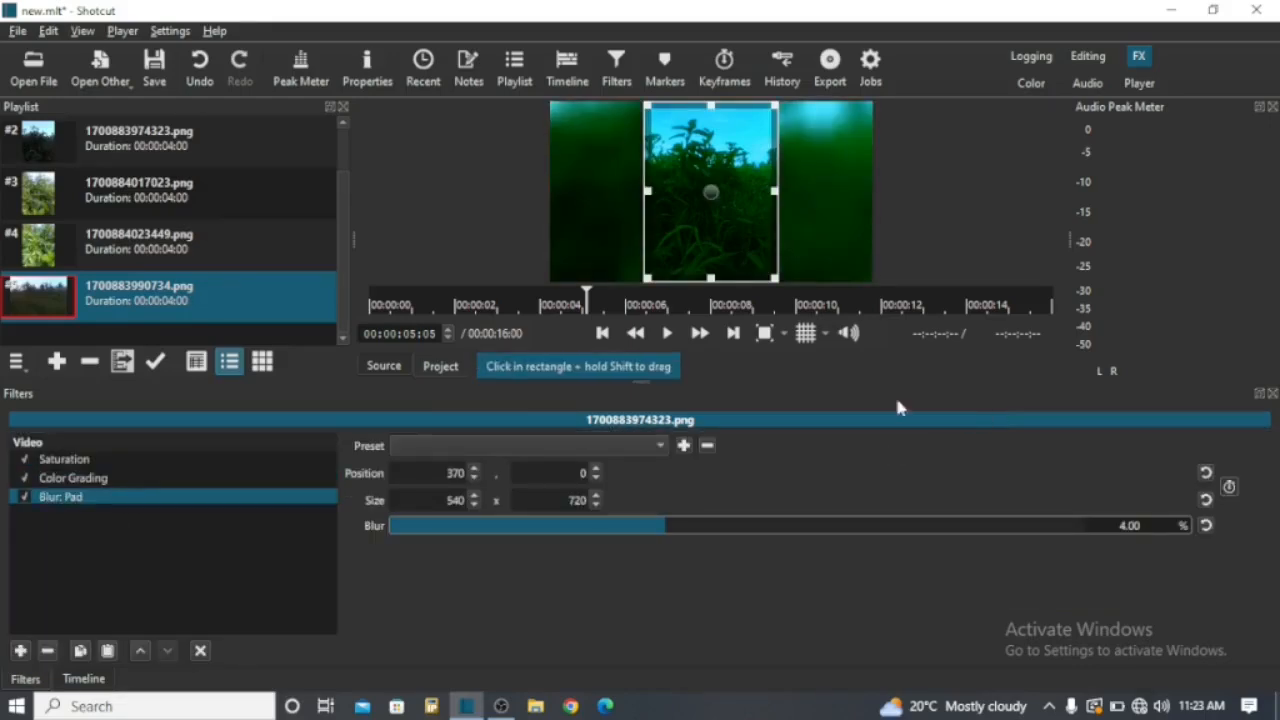
{"action": "left_click", "coordinate": [600, 528]}
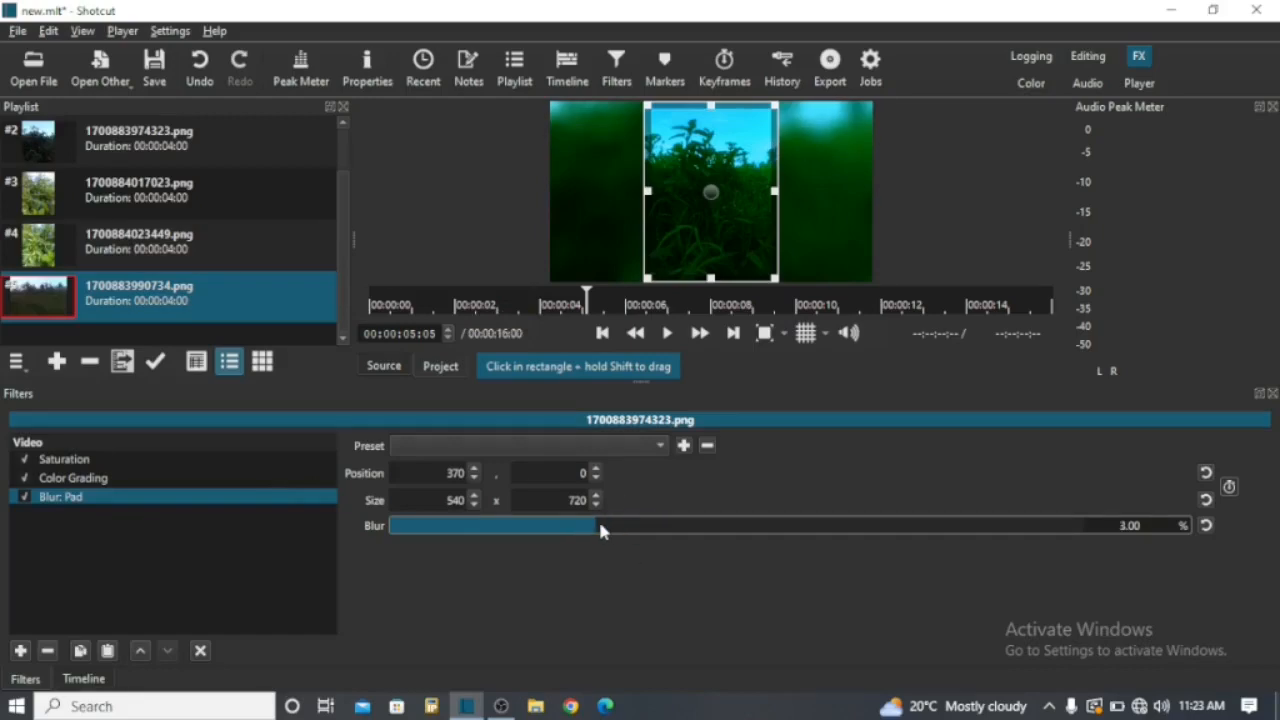
{"action": "left_click", "coordinate": [406, 527]}
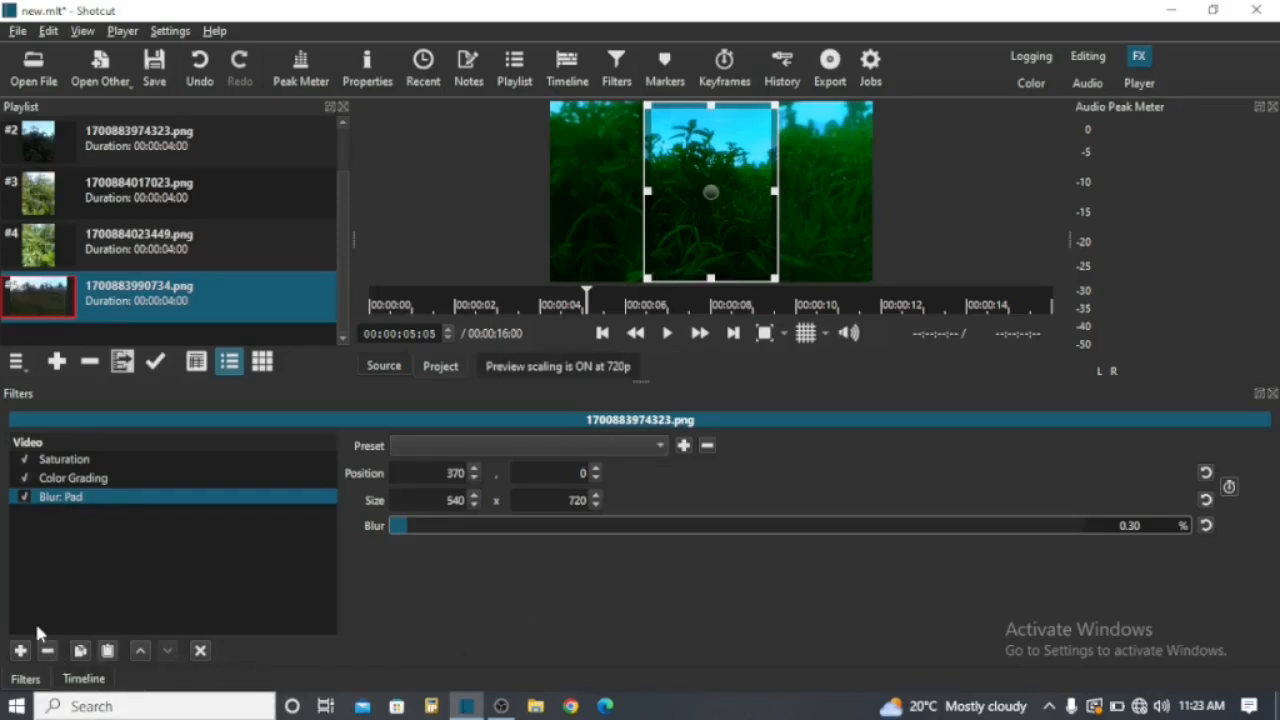
- Set the second clip's Saturation level to 245 % and copy its filters to the clipboard without naming a filter set
{"action": "left_click", "coordinate": [109, 476]}
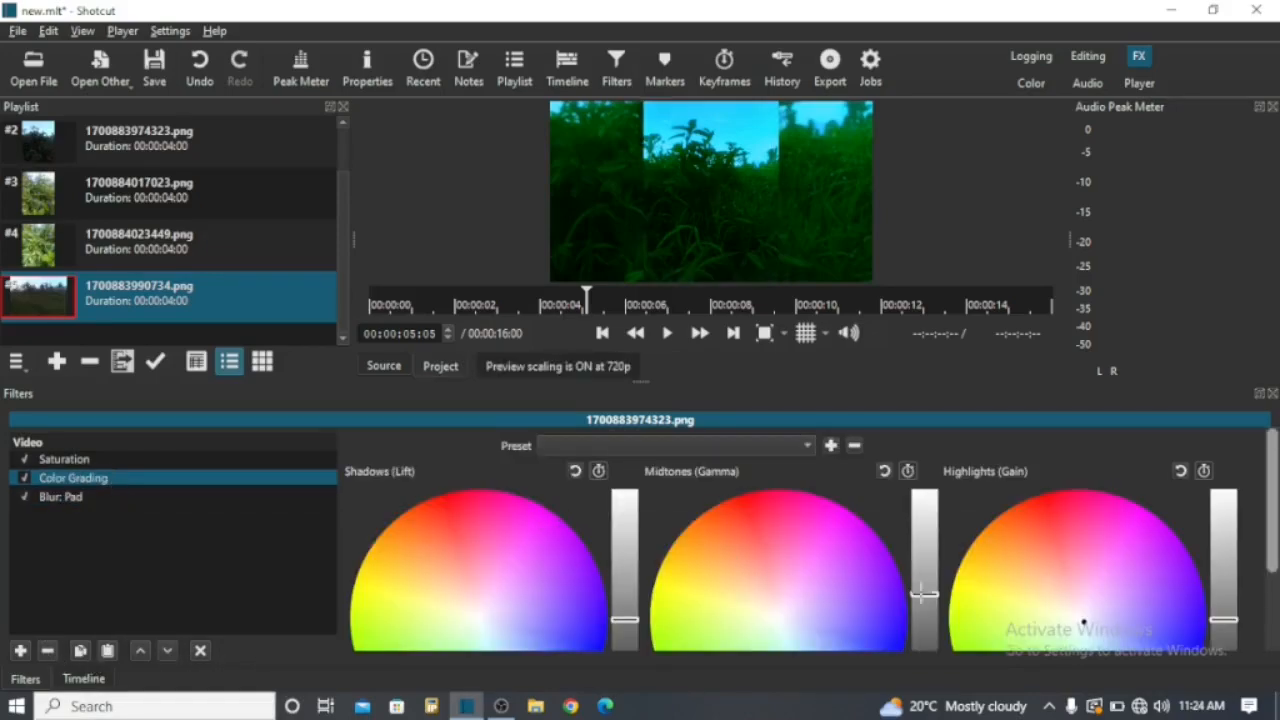
{"action": "left_click", "coordinate": [143, 462]}
{"action": "mouse_move", "coordinate": [972, 471]}
{"action": "left_mouse_down"}
{"action": "mouse_move", "coordinate": [1004, 471]}
{"action": "mouse_move", "coordinate": [957, 476]}
{"action": "left_mouse_up"}
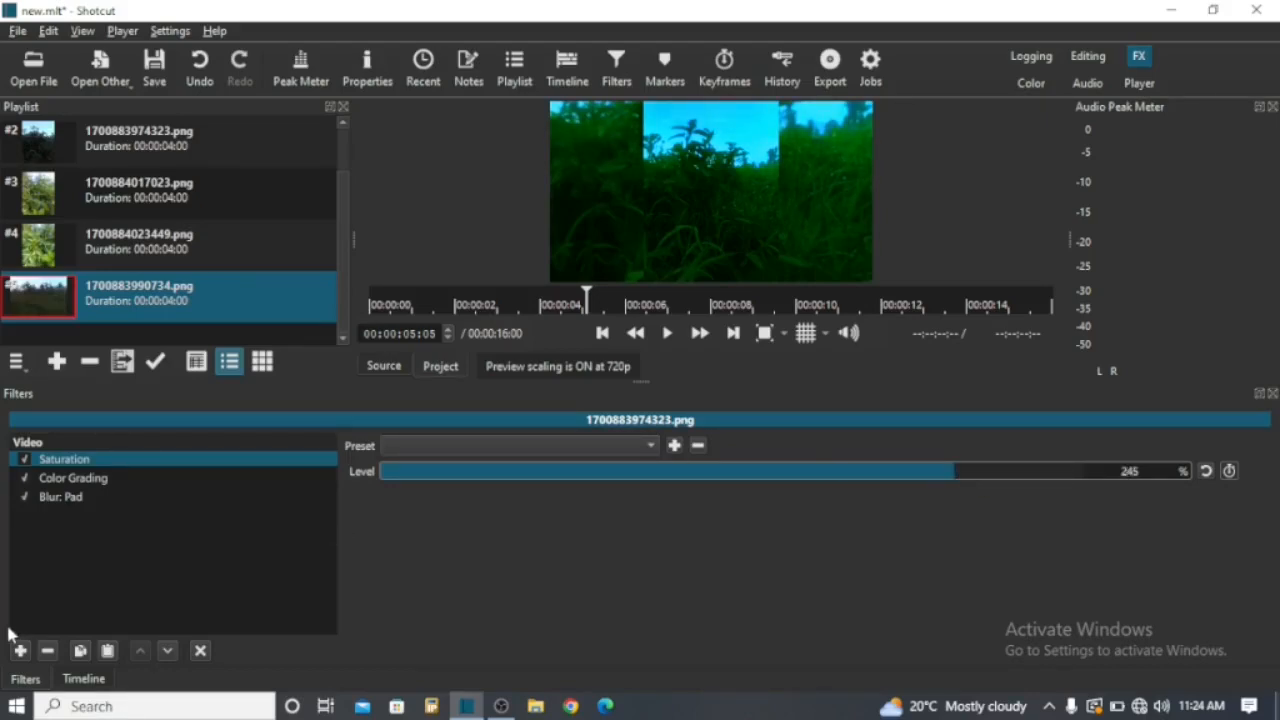
{"action": "left_click", "coordinate": [80, 652]}
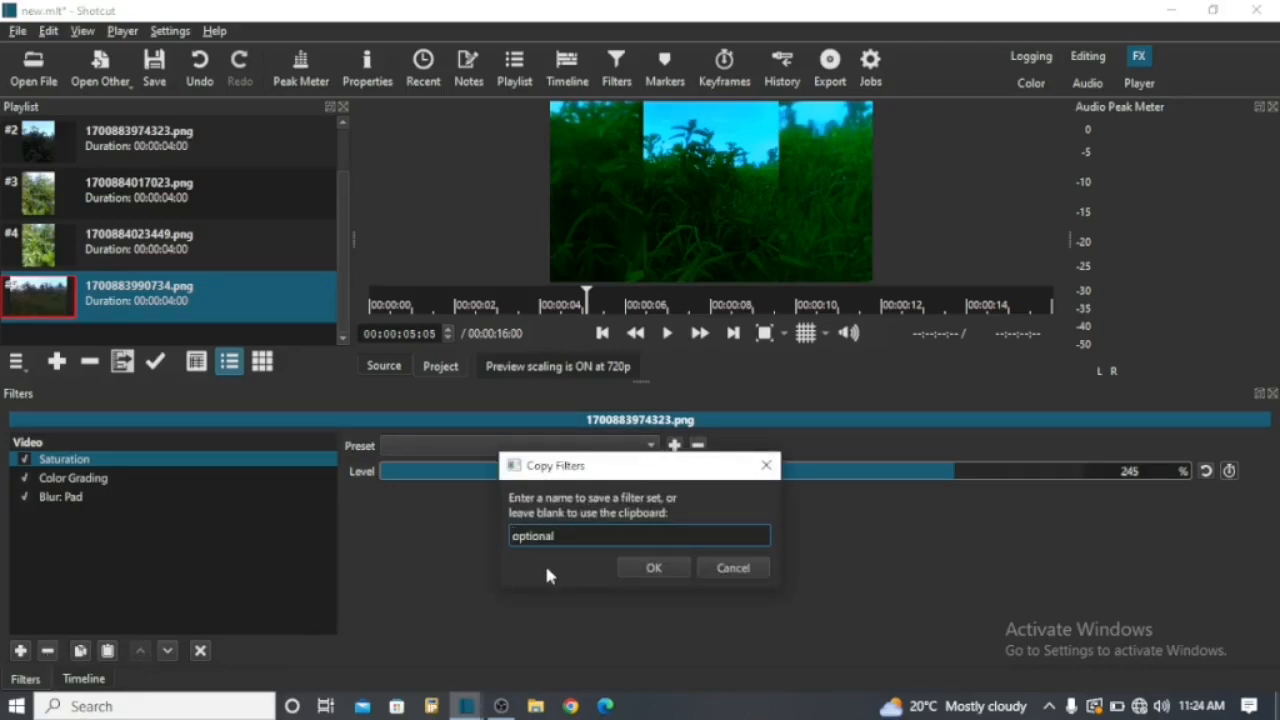
{"action": "left_click", "coordinate": [652, 567]}
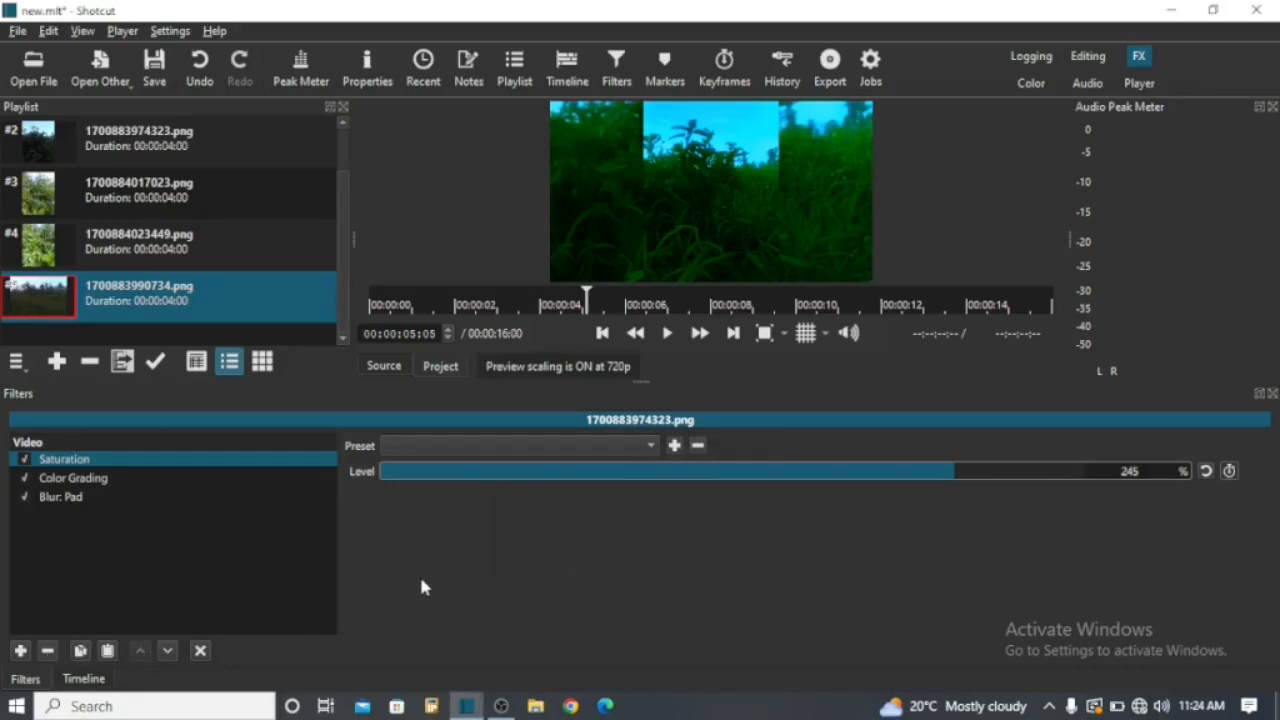
- Return to the timeline and preview the frames near the end of the second clip and within the third clip
{"action": "left_click", "coordinate": [84, 684]}
{"action": "left_click", "coordinate": [496, 452]}
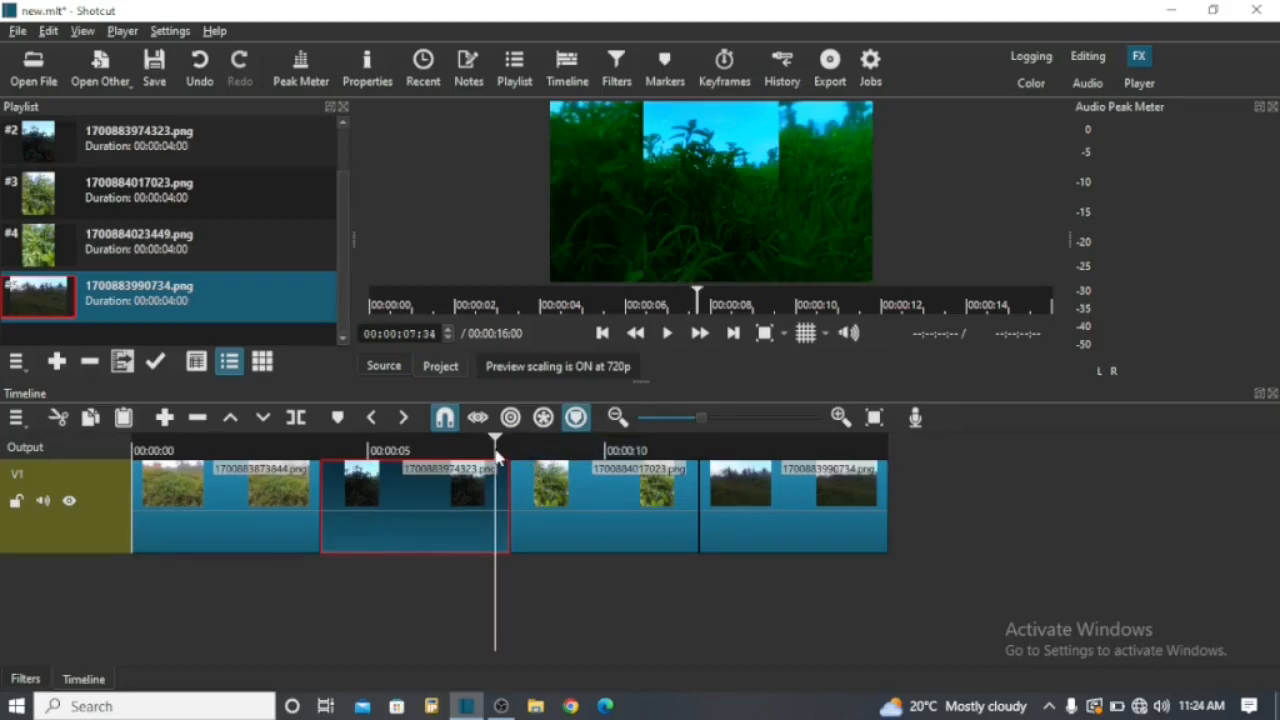
{"action": "left_click", "coordinate": [624, 449]}
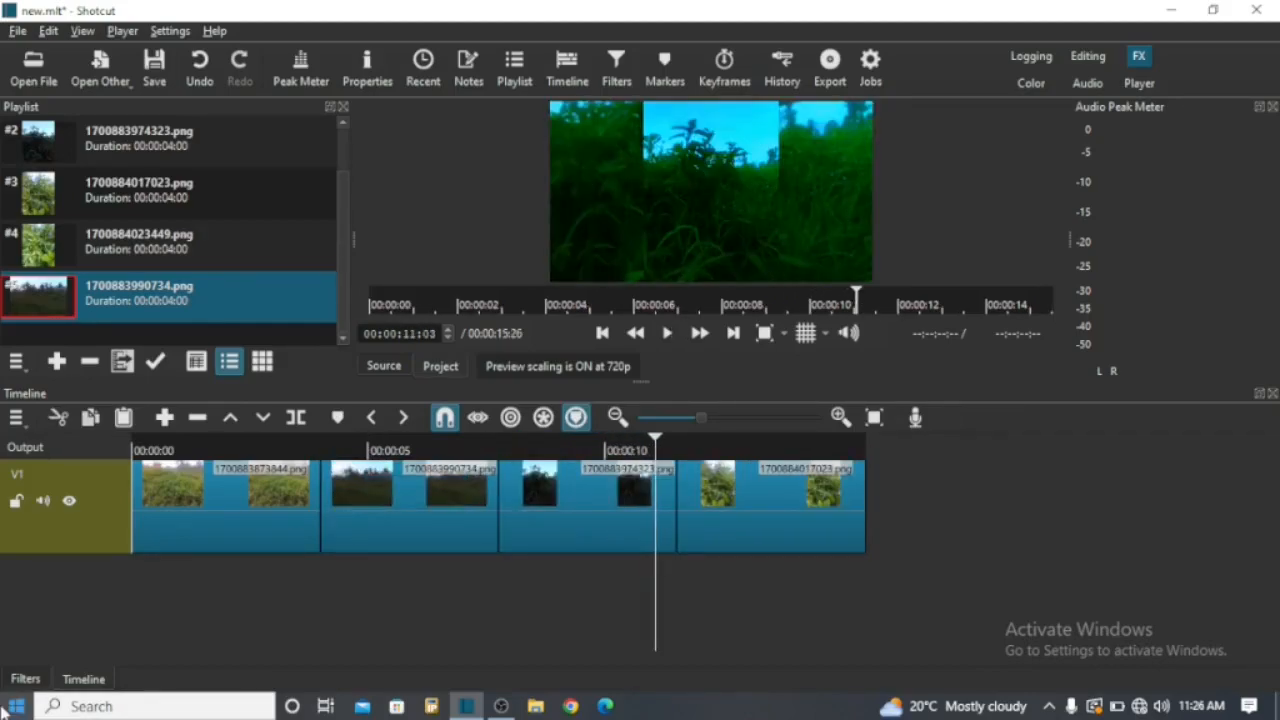
- Add an audio track to the timeline
{"action": "left_click", "coordinate": [16, 417]}
{"action": "mouse_move", "coordinate": [25, 452]}
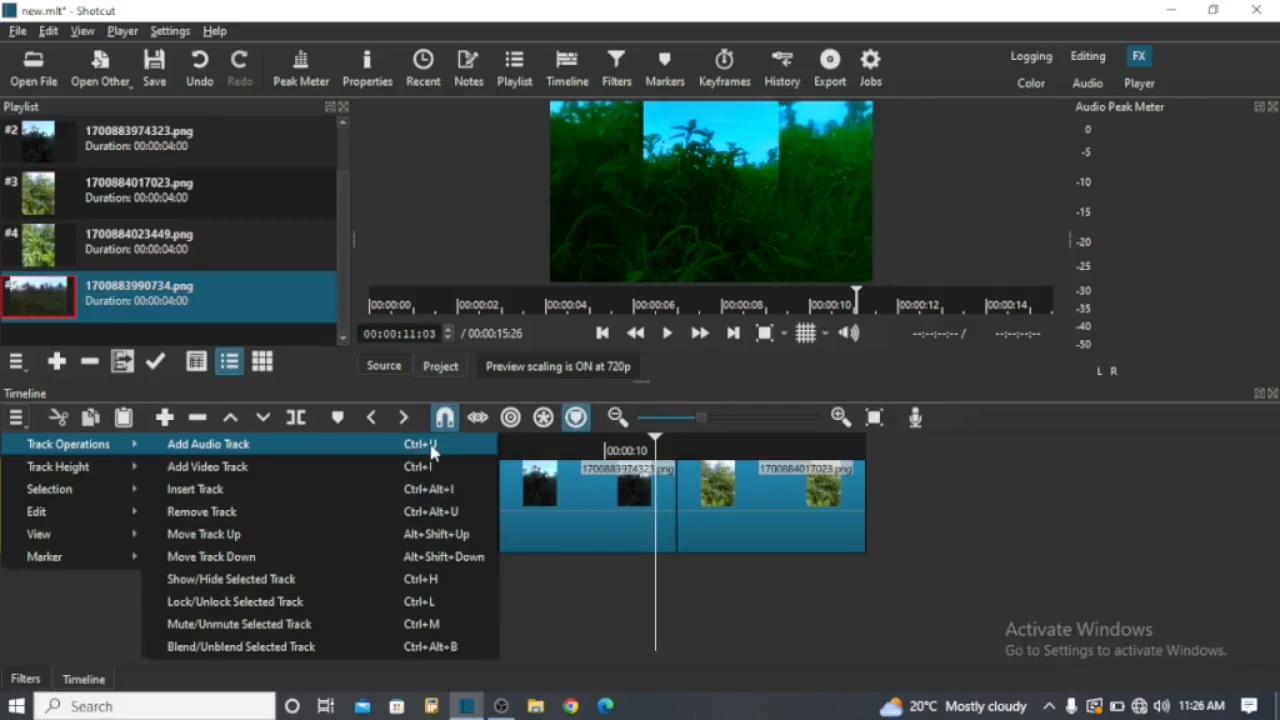
{"action": "left_click", "coordinate": [530, 612]}
{"action": "right_click", "coordinate": [530, 612]}
{"action": "mouse_move", "coordinate": [655, 495]}
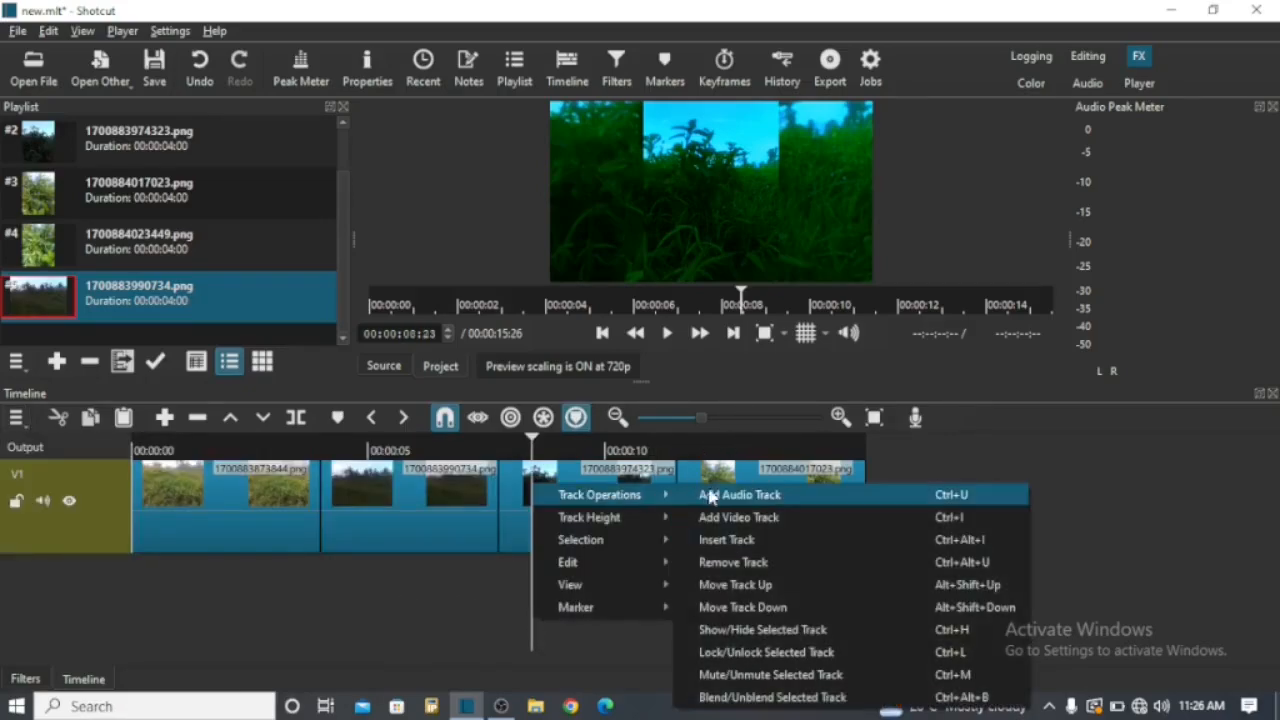
{"action": "left_click", "coordinate": [737, 496]}
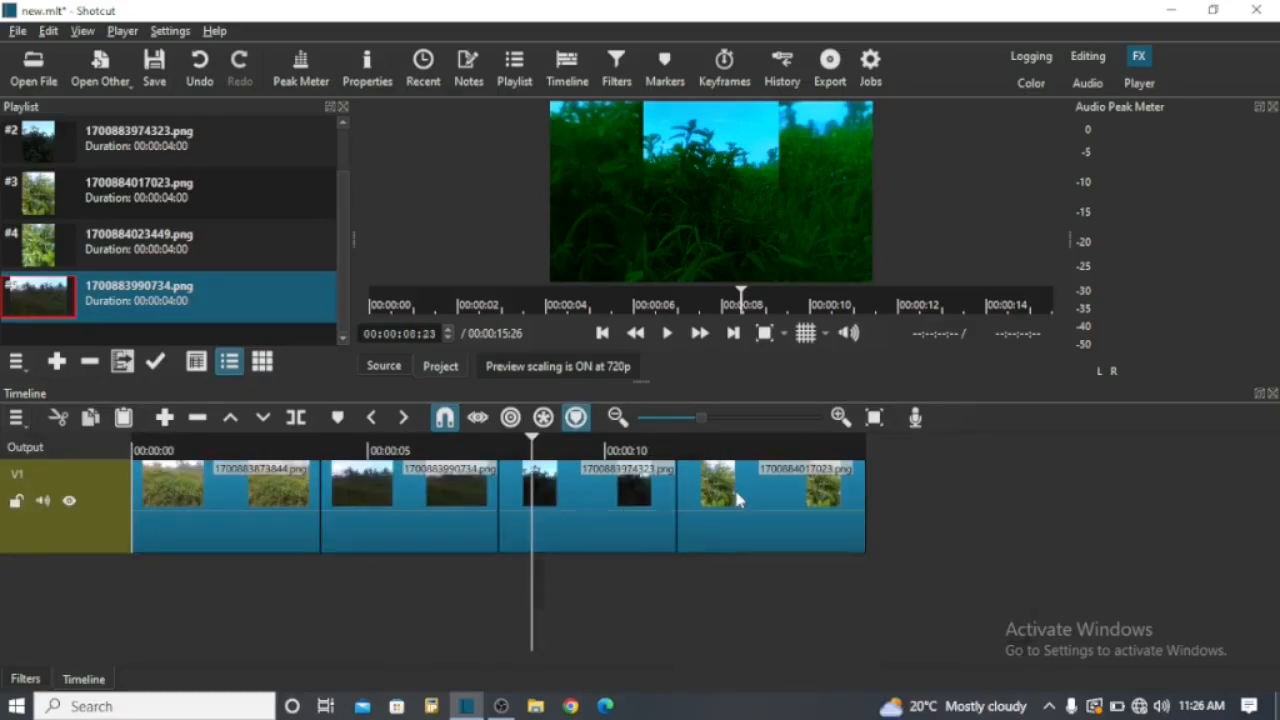
- Import the music file 254Beats-Free-Melodic-Trap-Beat-Pull-Up from Local Disk (E:) into the playlist
{"action": "left_click", "coordinate": [126, 365]}
{"action": "left_click", "coordinate": [238, 47]}
{"action": "double_click", "coordinate": [414, 314]}
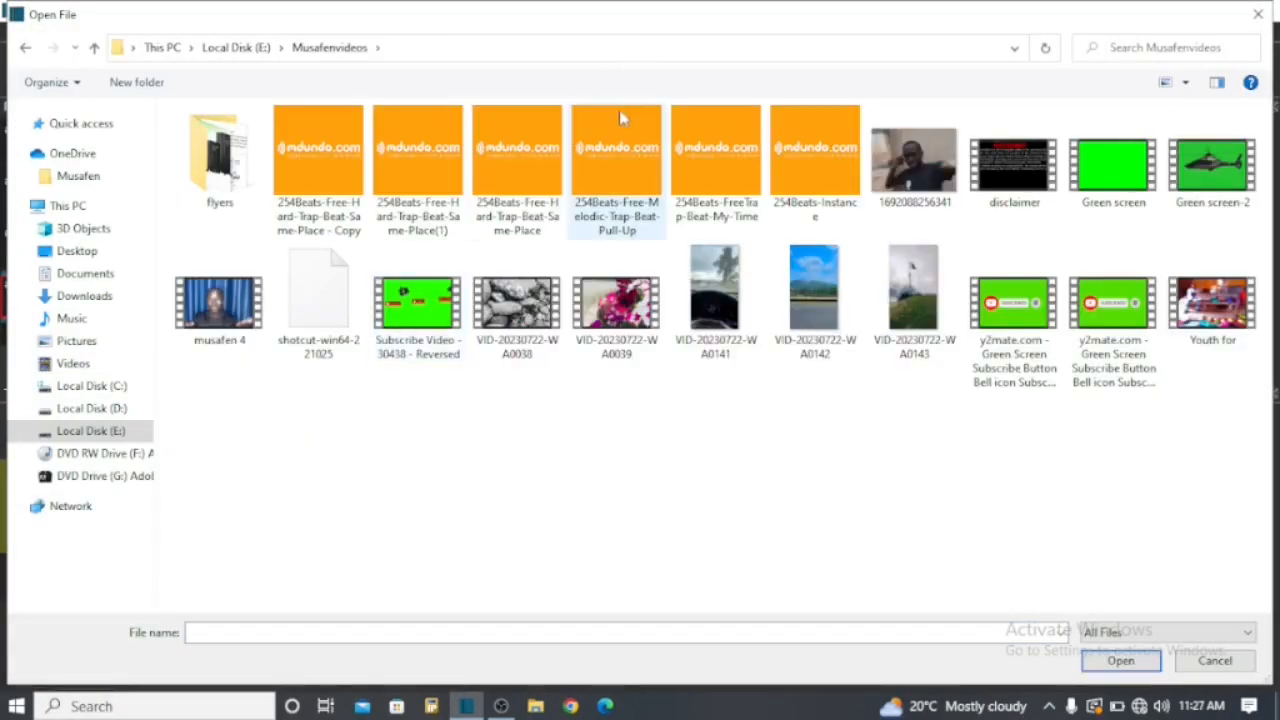
{"action": "double_click", "coordinate": [620, 154]}
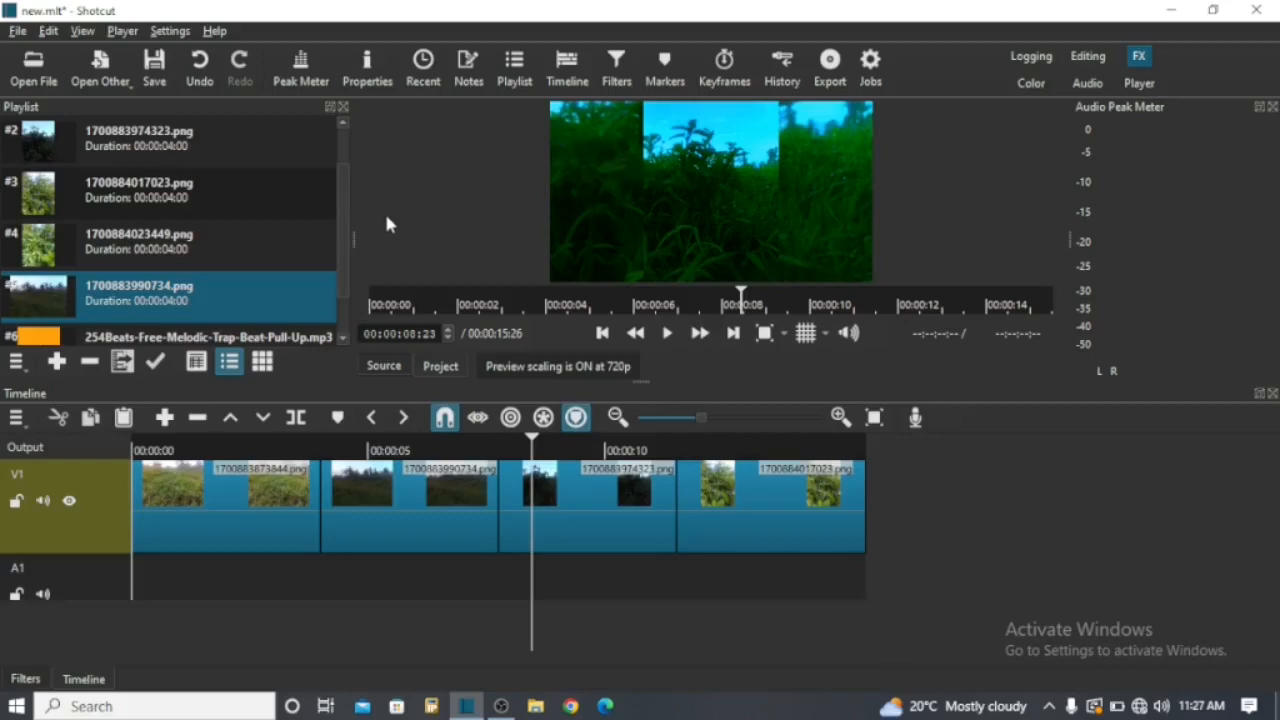
- Trim the music to start at 00:00:42:09 with a duration of 00:01:31:16 and place it at the start of track A1
{"action": "double_click", "coordinate": [190, 338]}
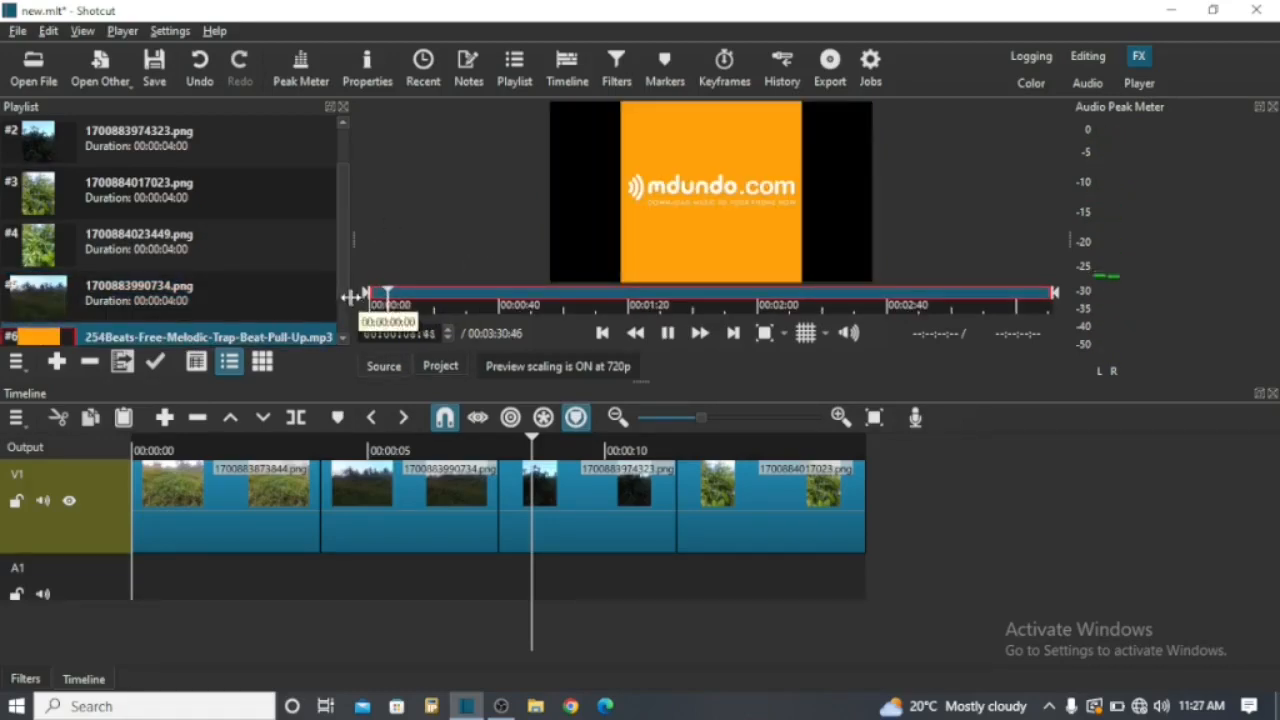
{"action": "left_click", "coordinate": [420, 296]}
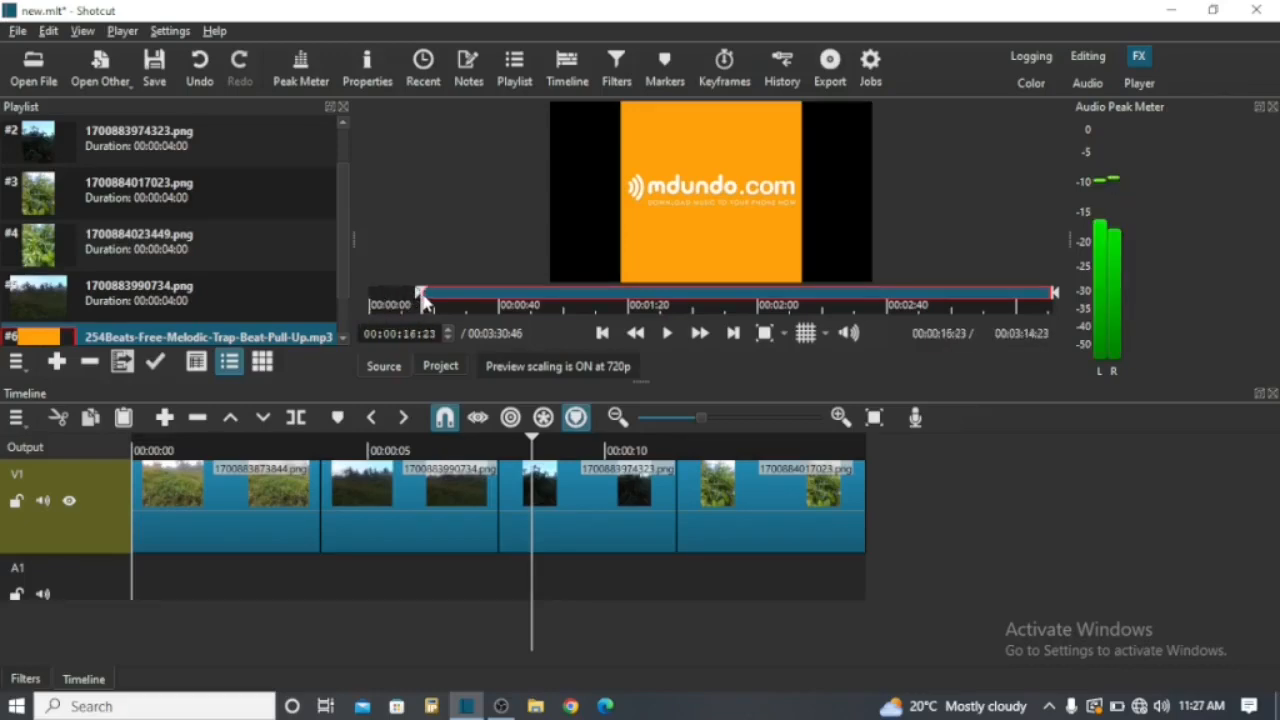
{"action": "left_click_drag", "start_coordinate": [1055, 294], "coordinate": [802, 295]}
{"action": "left_click_drag", "start_coordinate": [428, 294], "coordinate": [503, 294]}
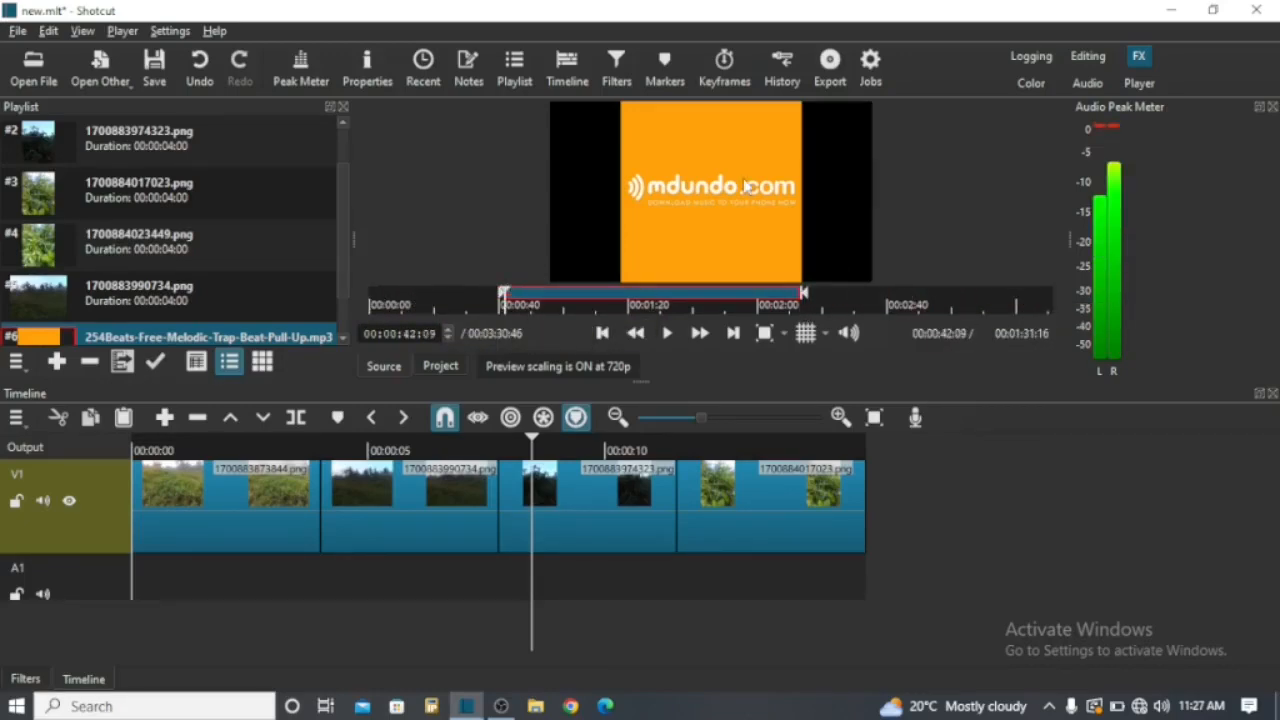
{"action": "left_click_drag", "start_coordinate": [745, 186], "coordinate": [133, 592]}
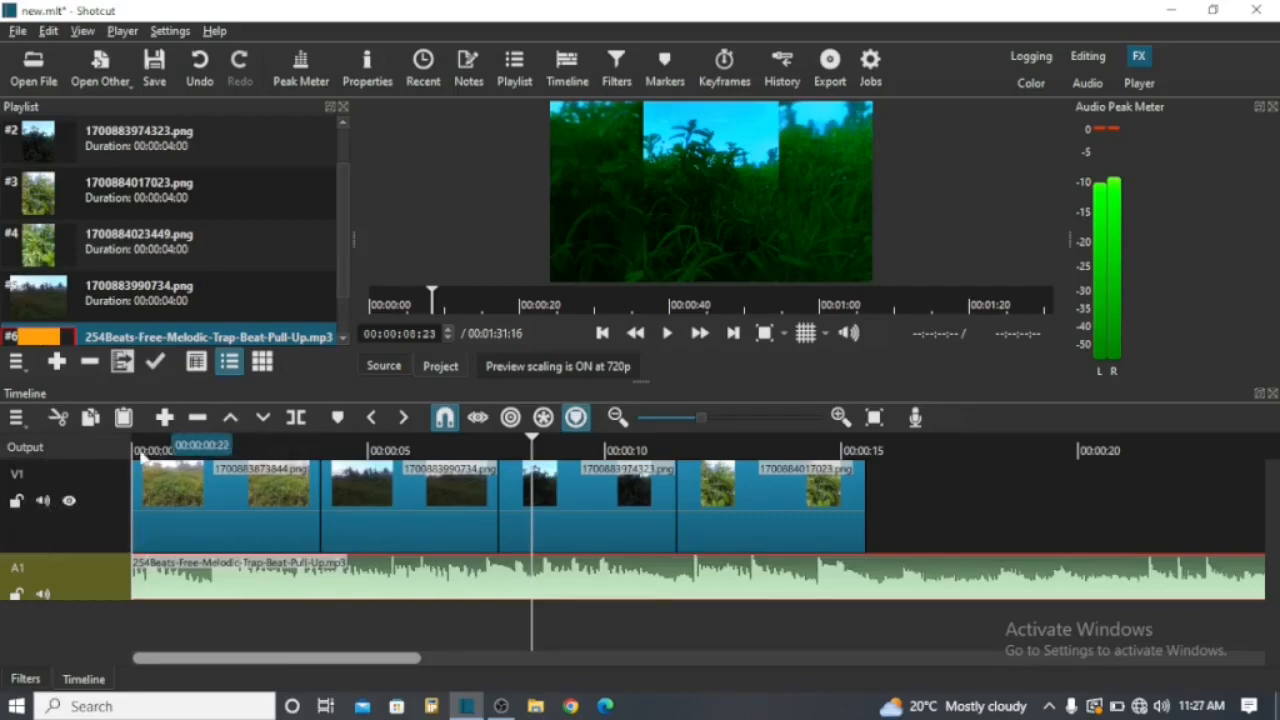
- Play the timeline from its start through the end of the last image to review it with the music
{"action": "left_click", "coordinate": [140, 452]}
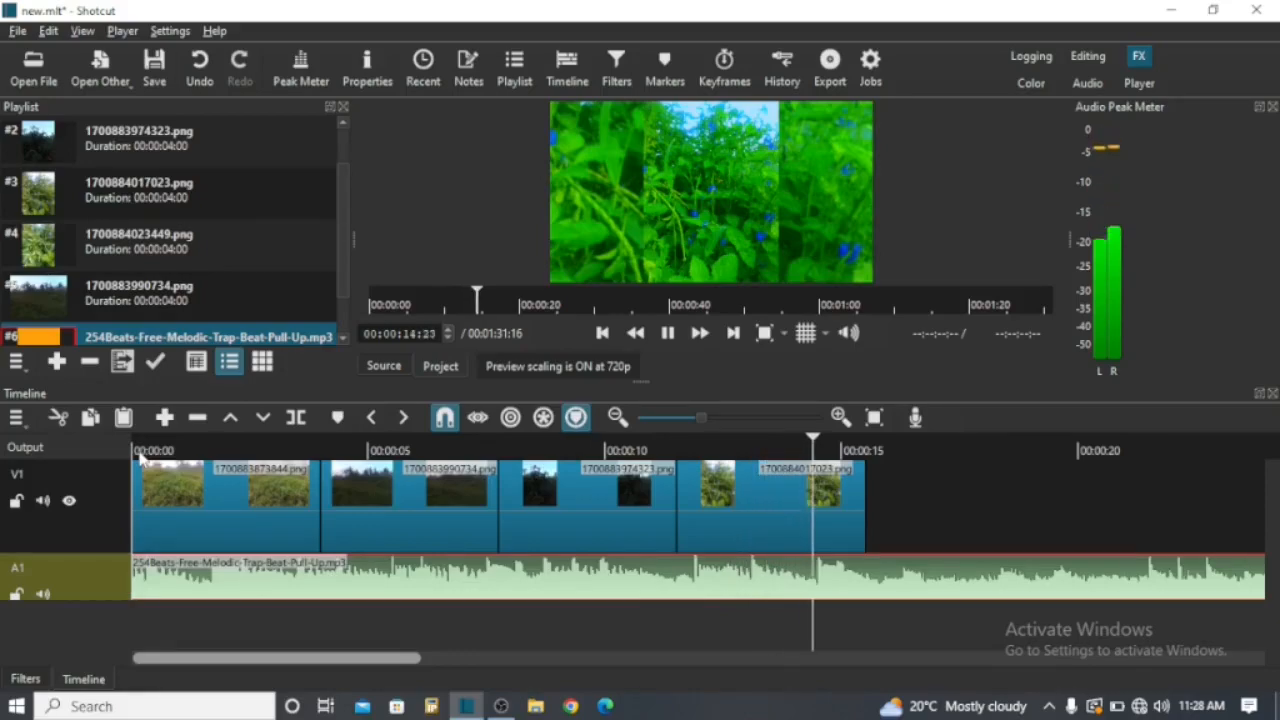
{"action": "key", "text": "space"}
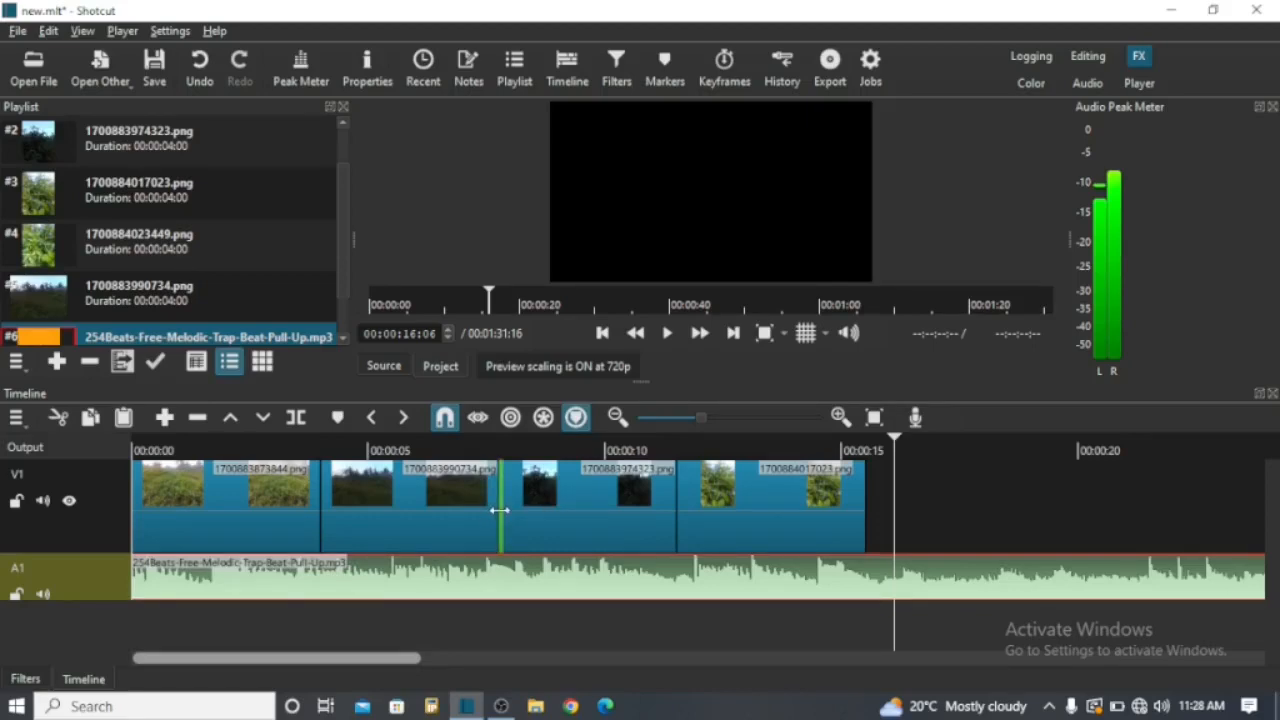
- Create transitions at all three joins between the V1 clips, with a shorter one between the second and third clips
{"action": "left_click_drag", "start_coordinate": [499, 510], "coordinate": [453, 516]}
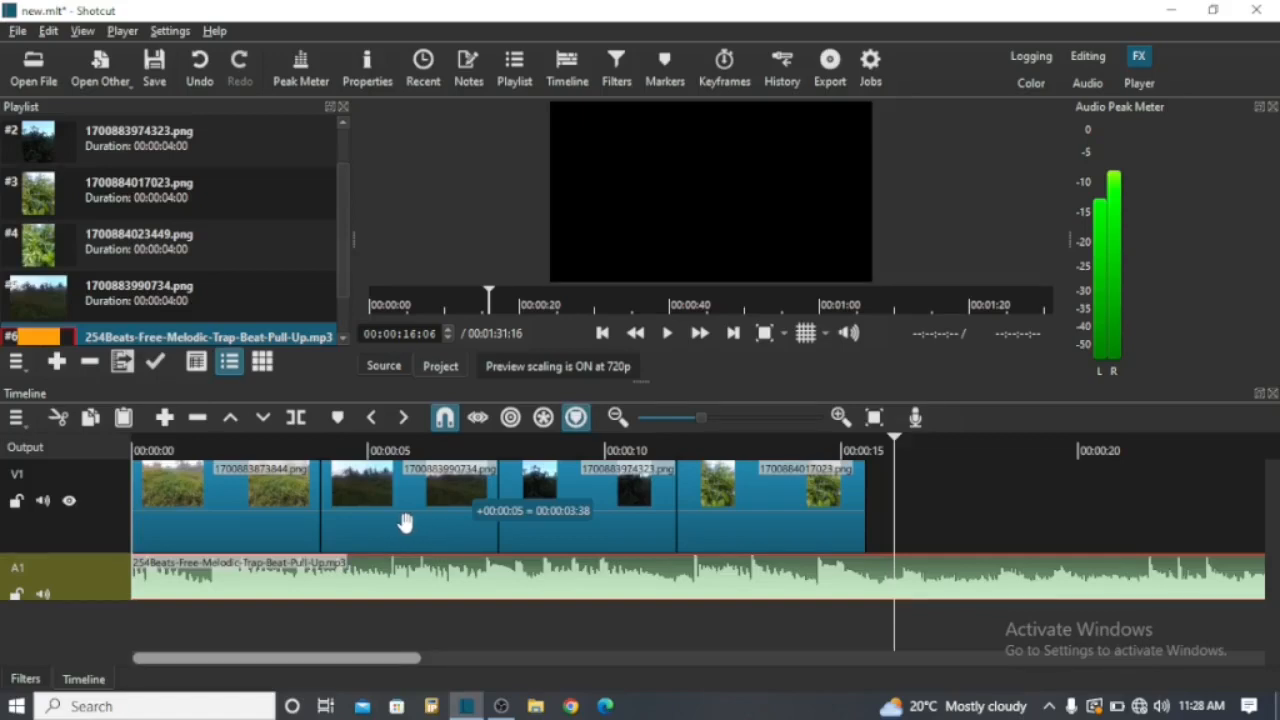
{"action": "left_click_drag", "start_coordinate": [499, 518], "coordinate": [329, 528]}
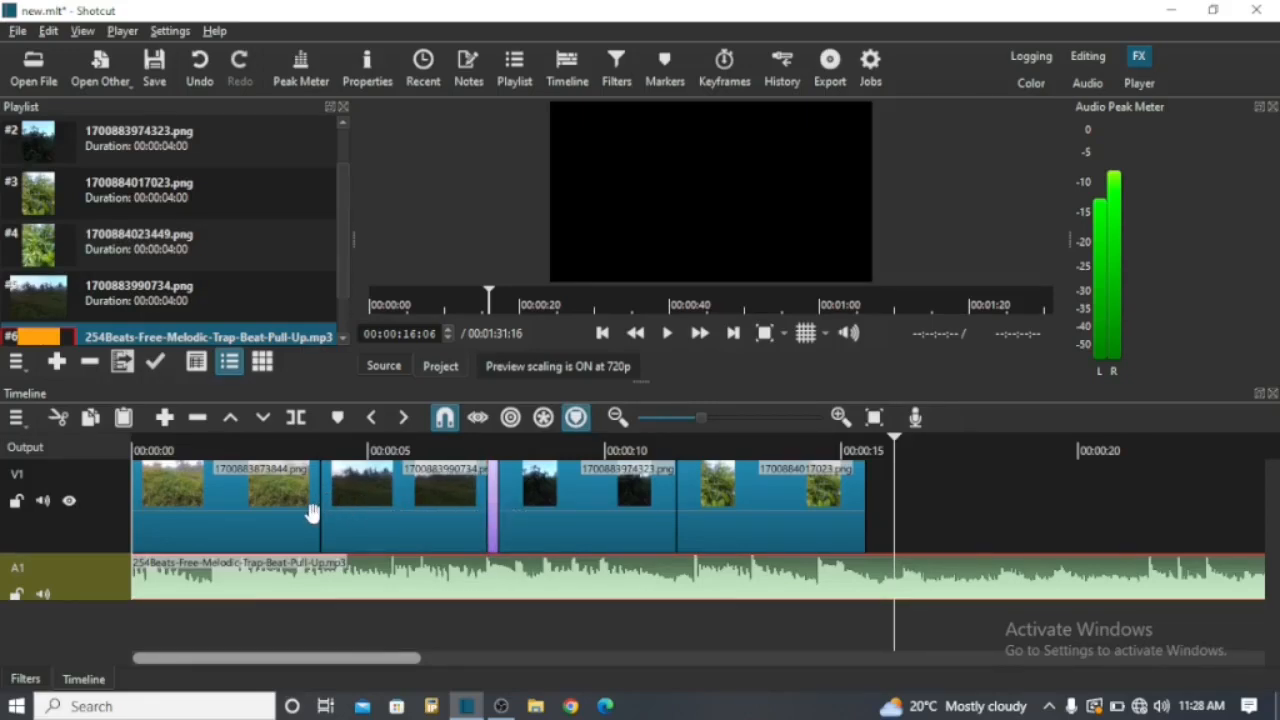
{"action": "left_click_drag", "start_coordinate": [316, 514], "coordinate": [358, 510]}
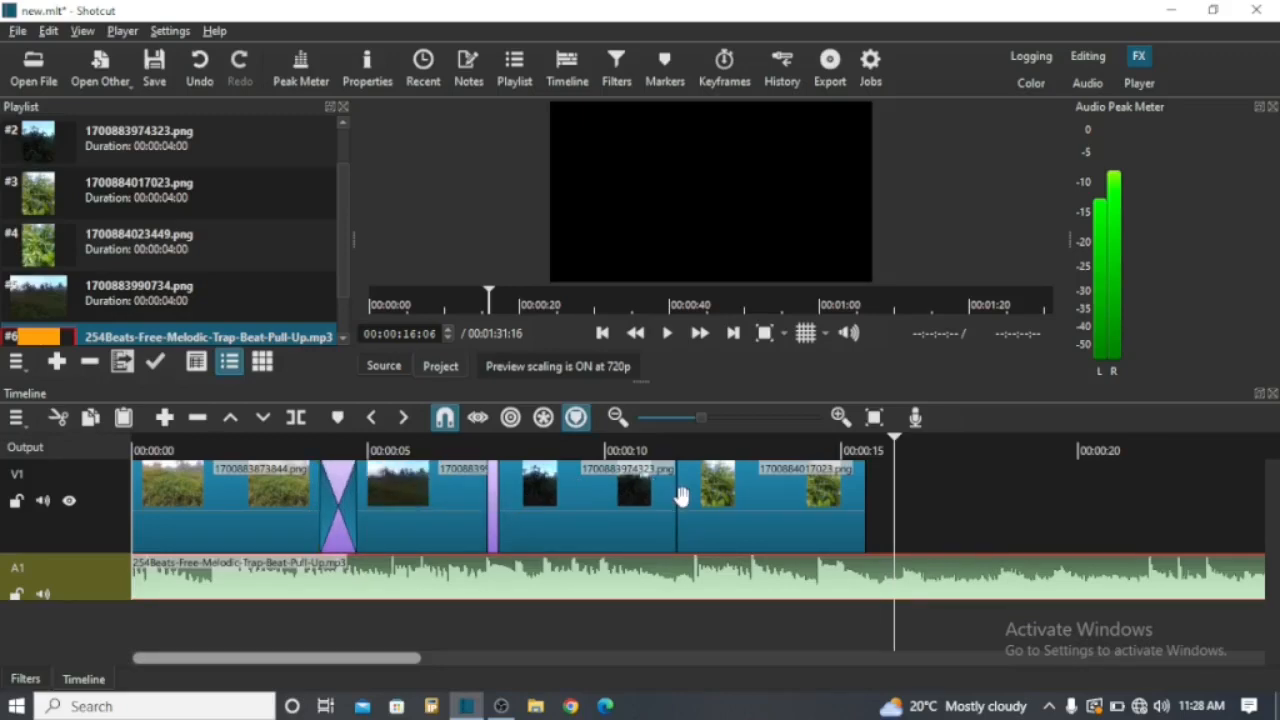
{"action": "mouse_move", "coordinate": [678, 498]}
{"action": "left_mouse_down"}
{"action": "mouse_move", "coordinate": [720, 498]}
{"action": "mouse_move", "coordinate": [672, 508]}
{"action": "left_mouse_up"}
{"action": "left_click_drag", "start_coordinate": [693, 507], "coordinate": [727, 503]}
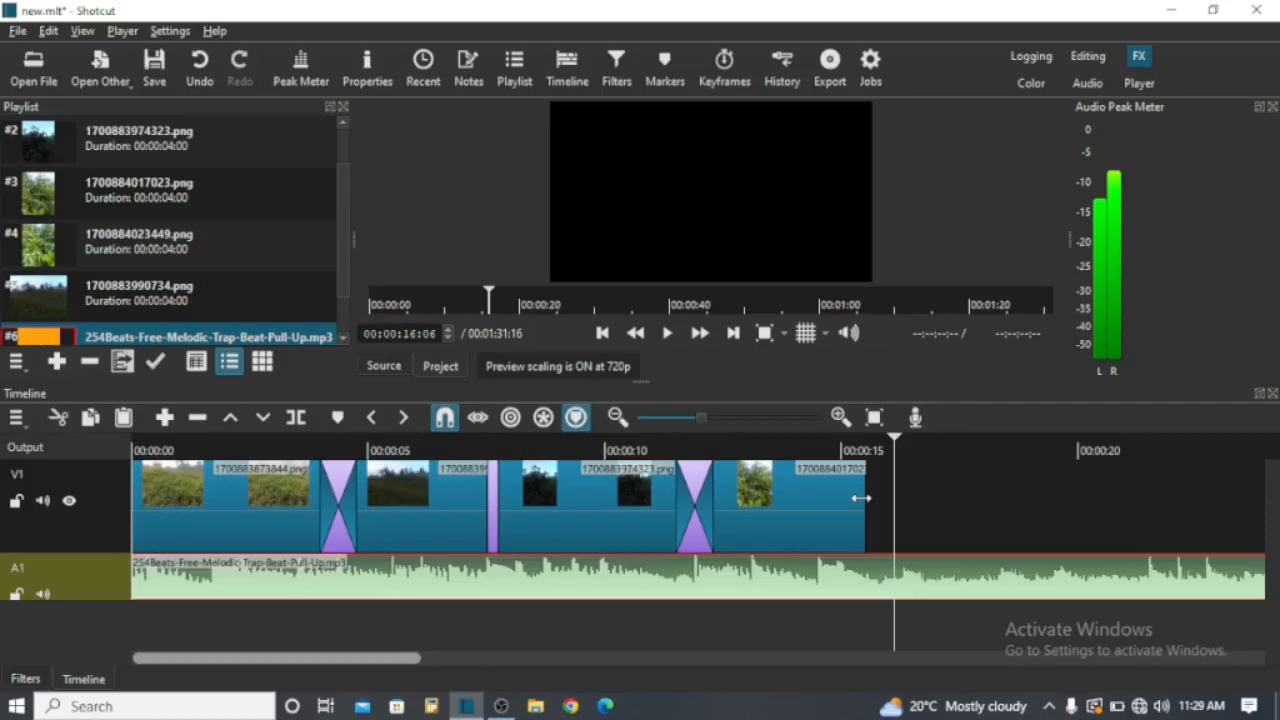
- Extend the last V1 clip to about 00:00:16:25, split the music at 00:00:16:23 and delete the remainder
{"action": "left_click_drag", "start_coordinate": [863, 498], "coordinate": [917, 491]}
{"action": "left_click", "coordinate": [910, 449]}
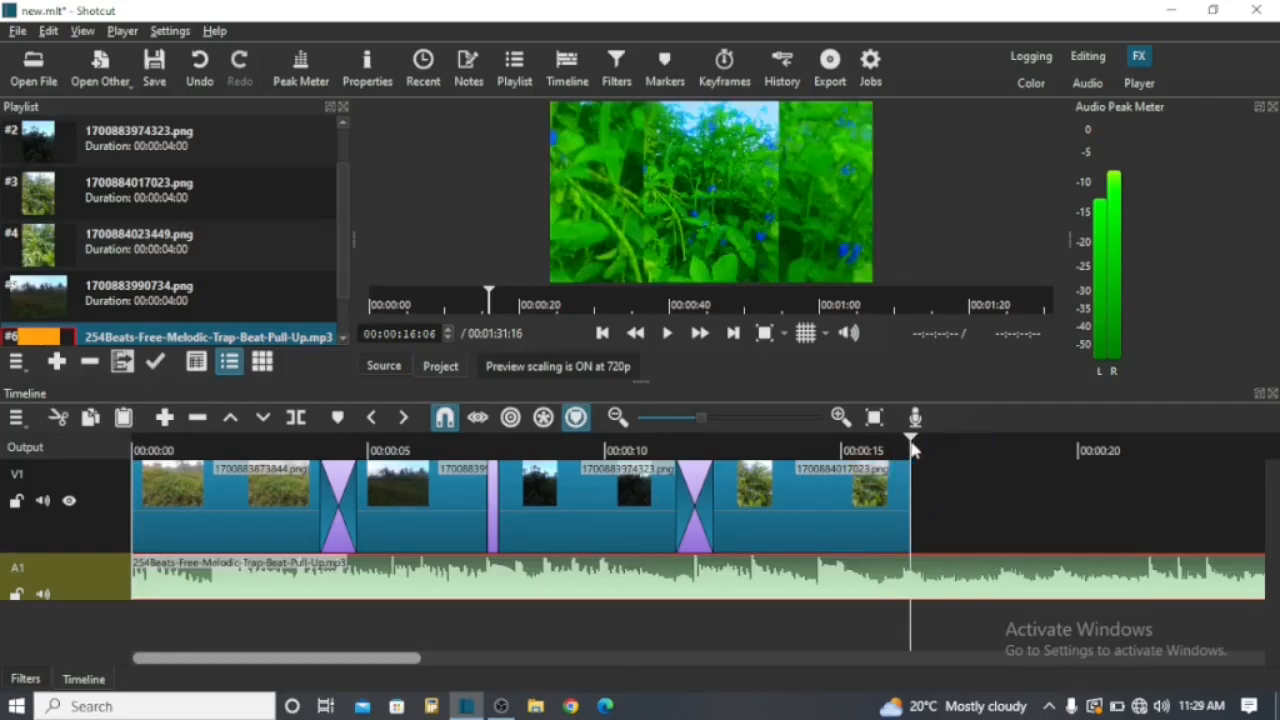
{"action": "key", "text": "s"}
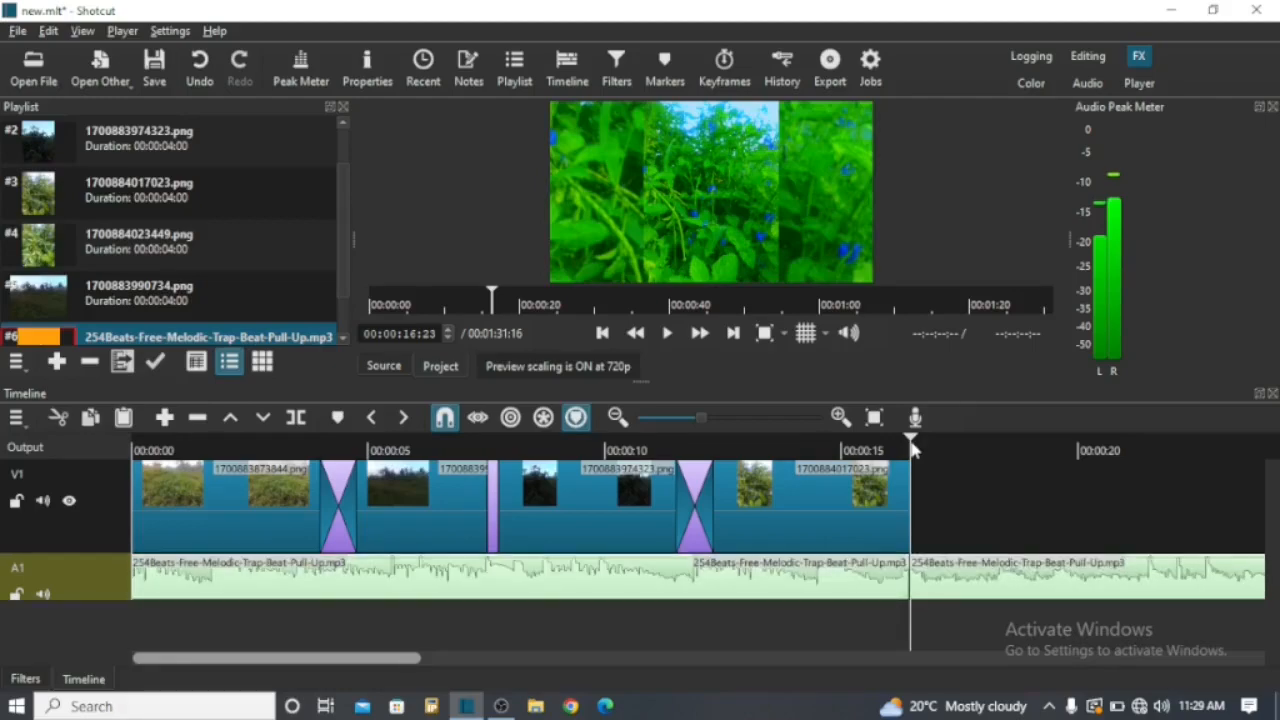
{"action": "left_click", "coordinate": [937, 570]}
{"action": "key", "text": "Delete"}
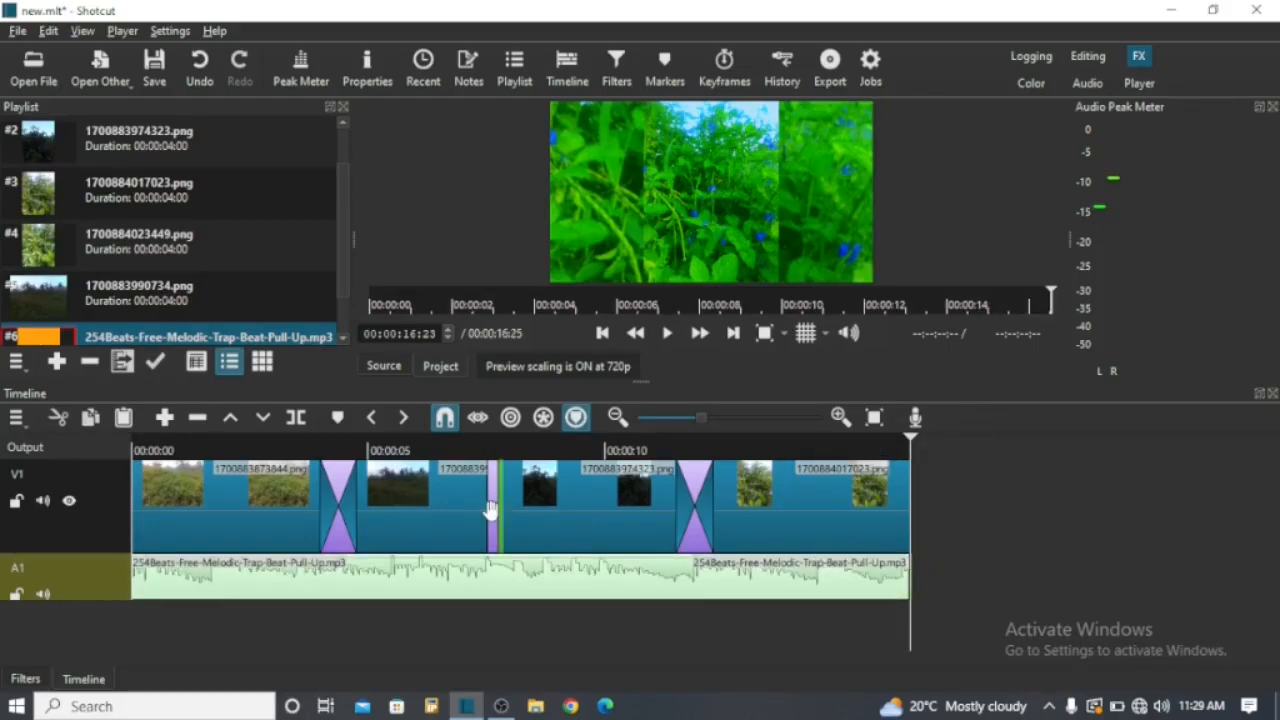
- Play the edited timeline from near its start to review the transitions with the trimmed music
{"action": "left_click", "coordinate": [139, 451]}
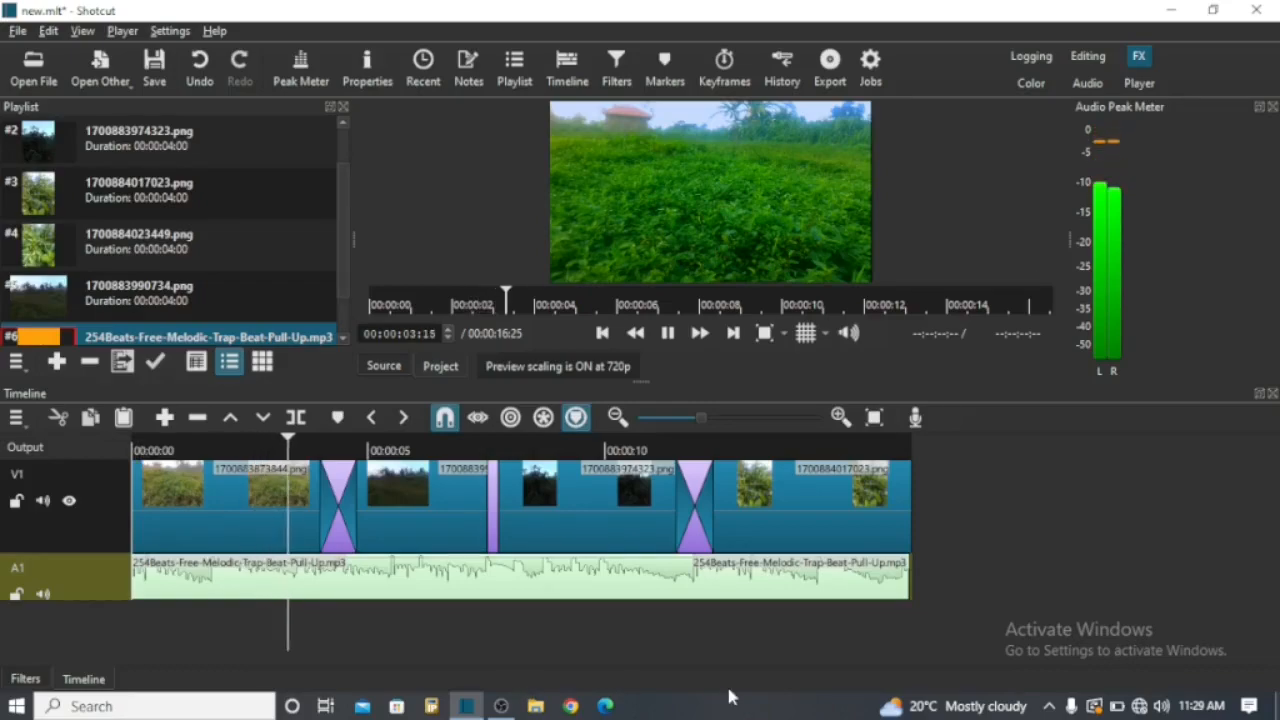
- Check the player's volume level and set the system speaker volume to 98
{"action": "left_click", "coordinate": [848, 333]}
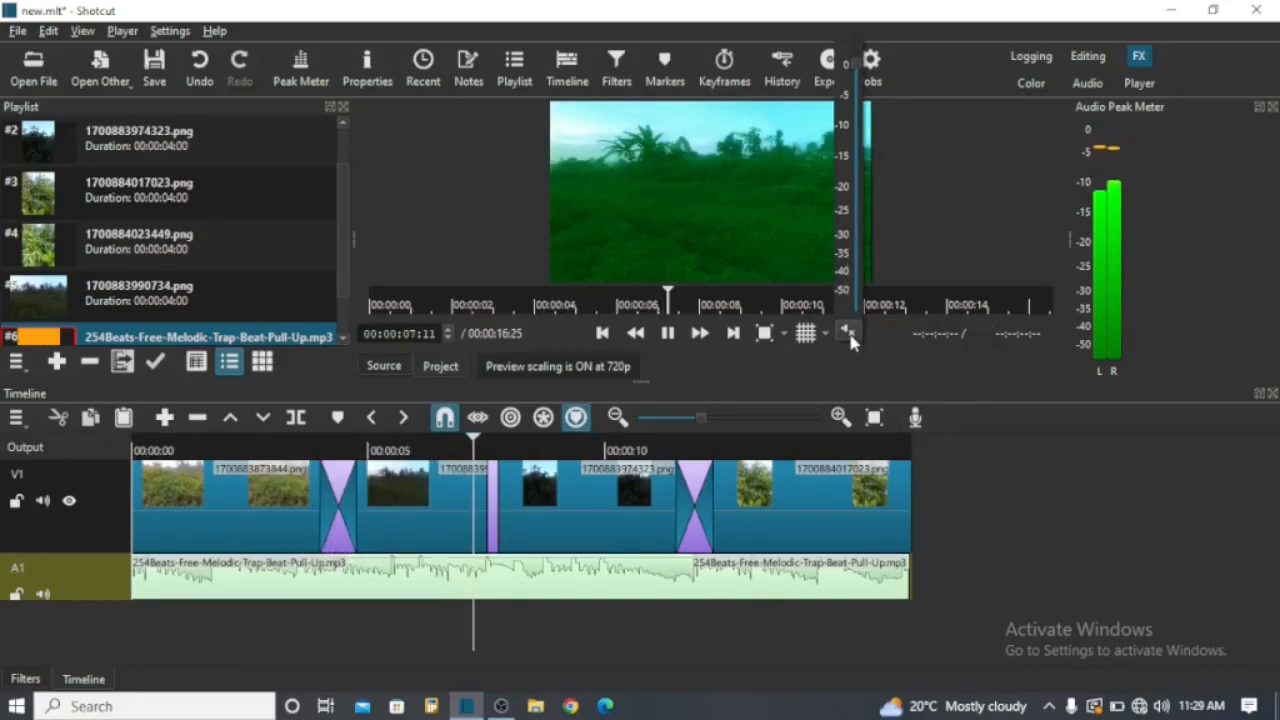
{"action": "left_click", "coordinate": [1164, 704]}
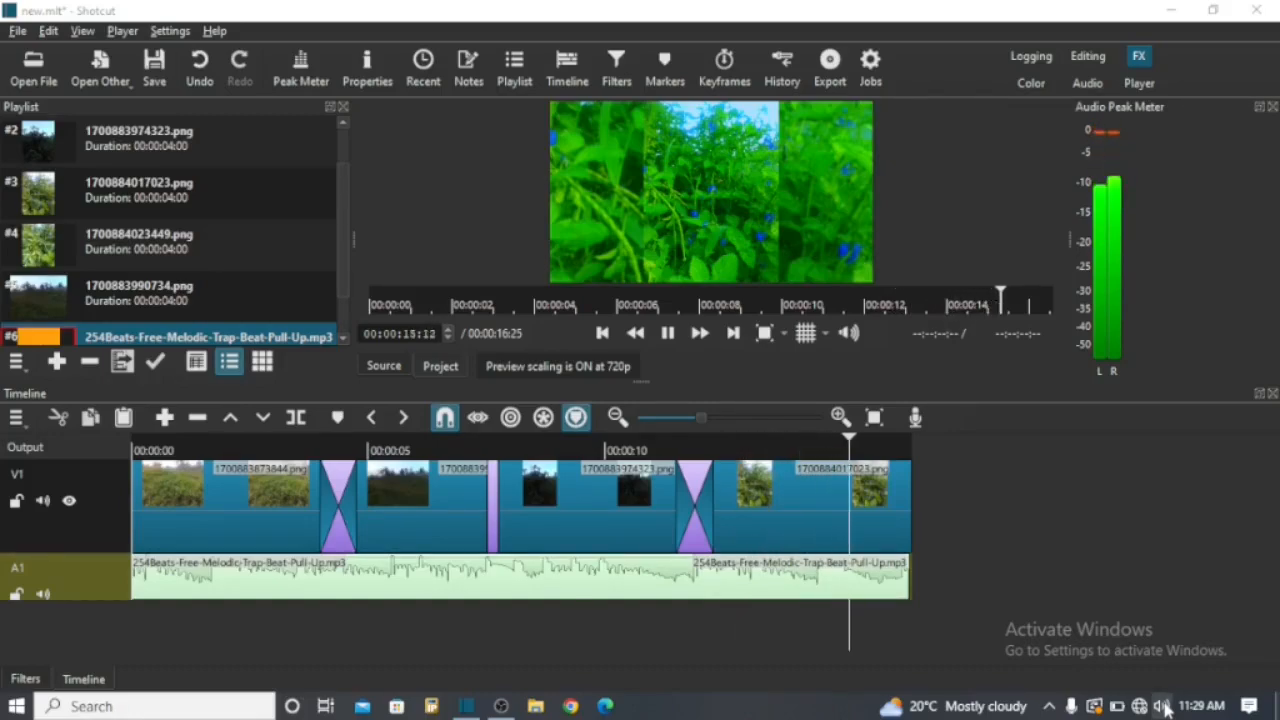
{"action": "left_click", "coordinate": [1164, 706]}
{"action": "left_click", "coordinate": [1201, 666]}
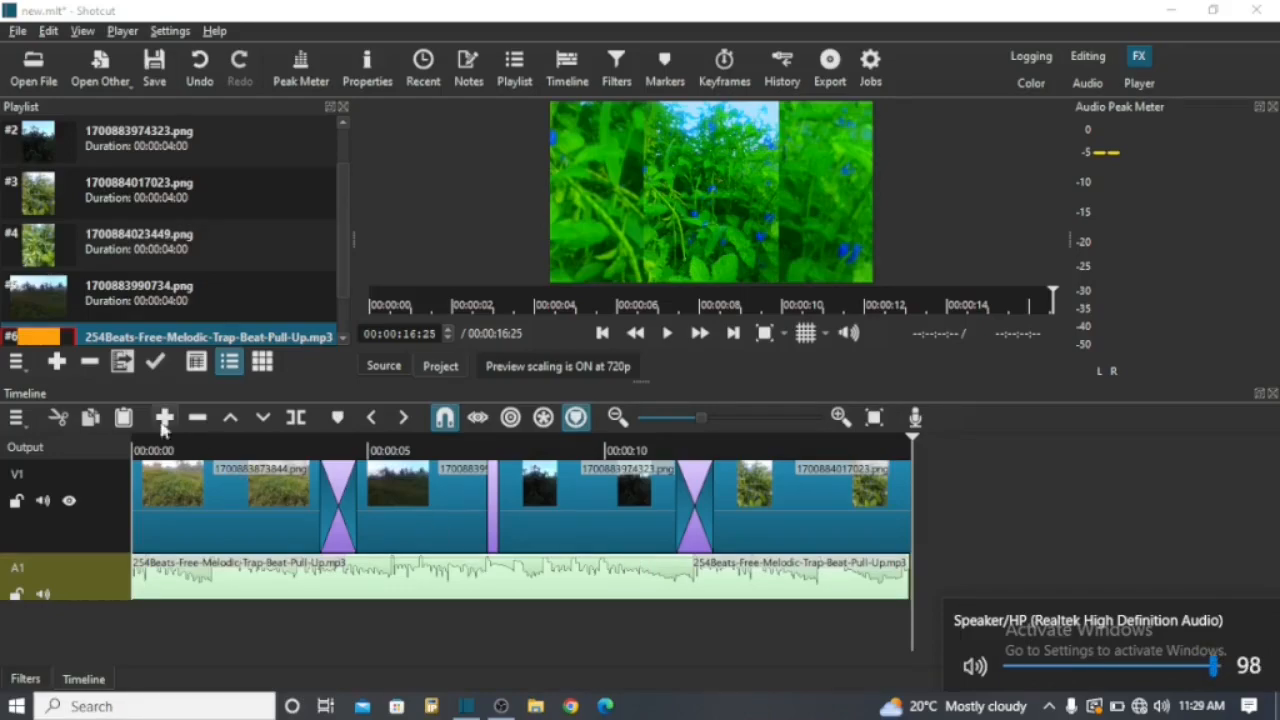
- Extend the last music clip on A1 to the end of the last V1 clip
{"action": "left_click", "coordinate": [137, 444]}
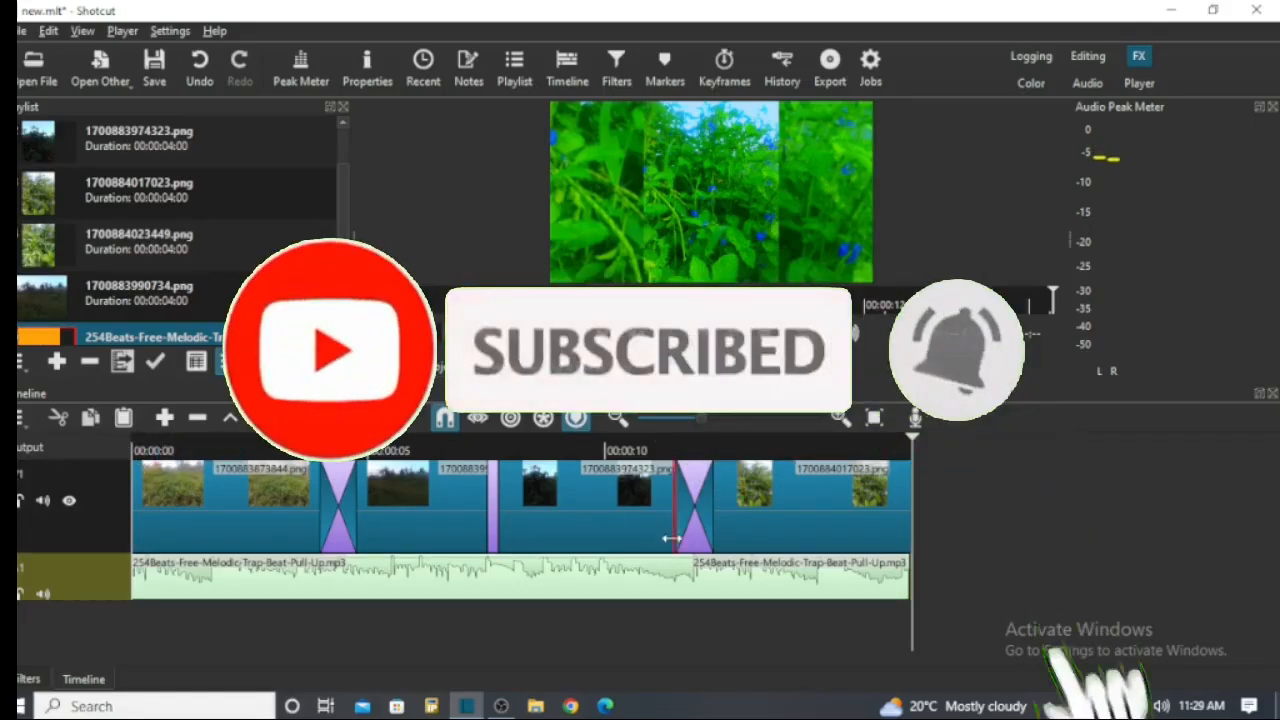
{"action": "left_click_drag", "start_coordinate": [906, 575], "coordinate": [917, 575]}
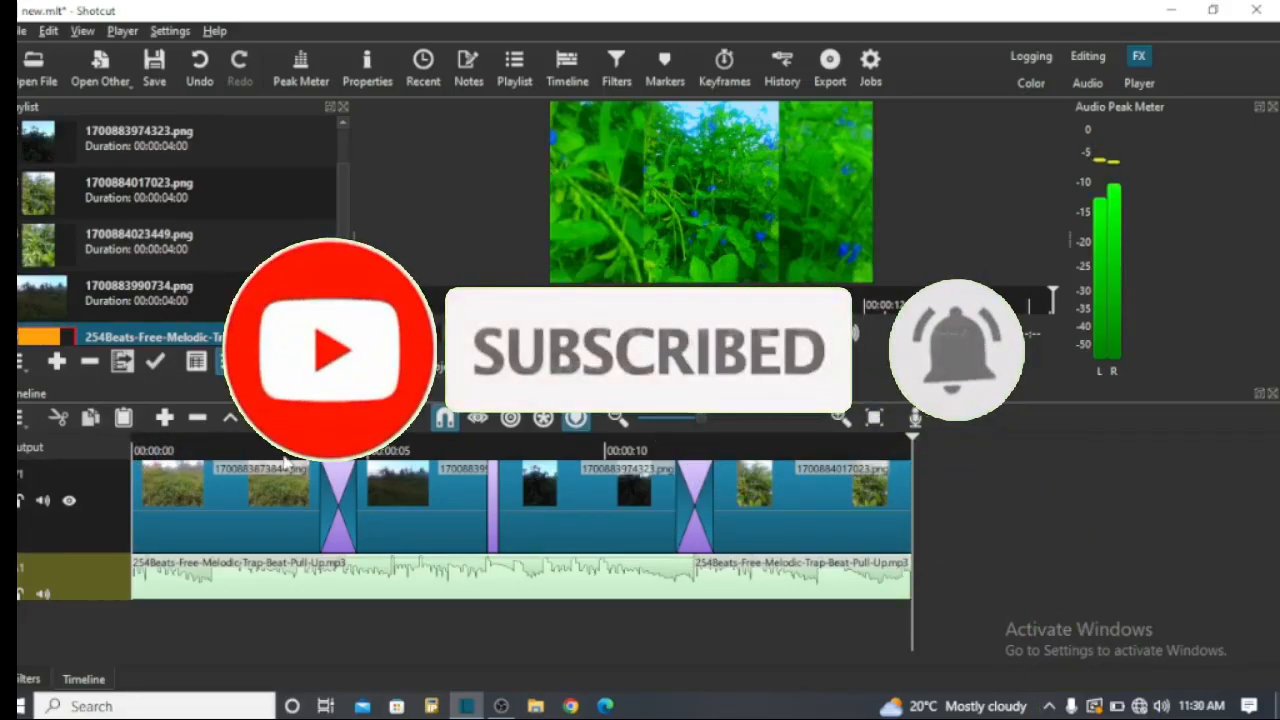
- Add a Text: Simple filter to the first V1 clip with the playhead at about 00:00:00:40
{"action": "left_click", "coordinate": [170, 450]}
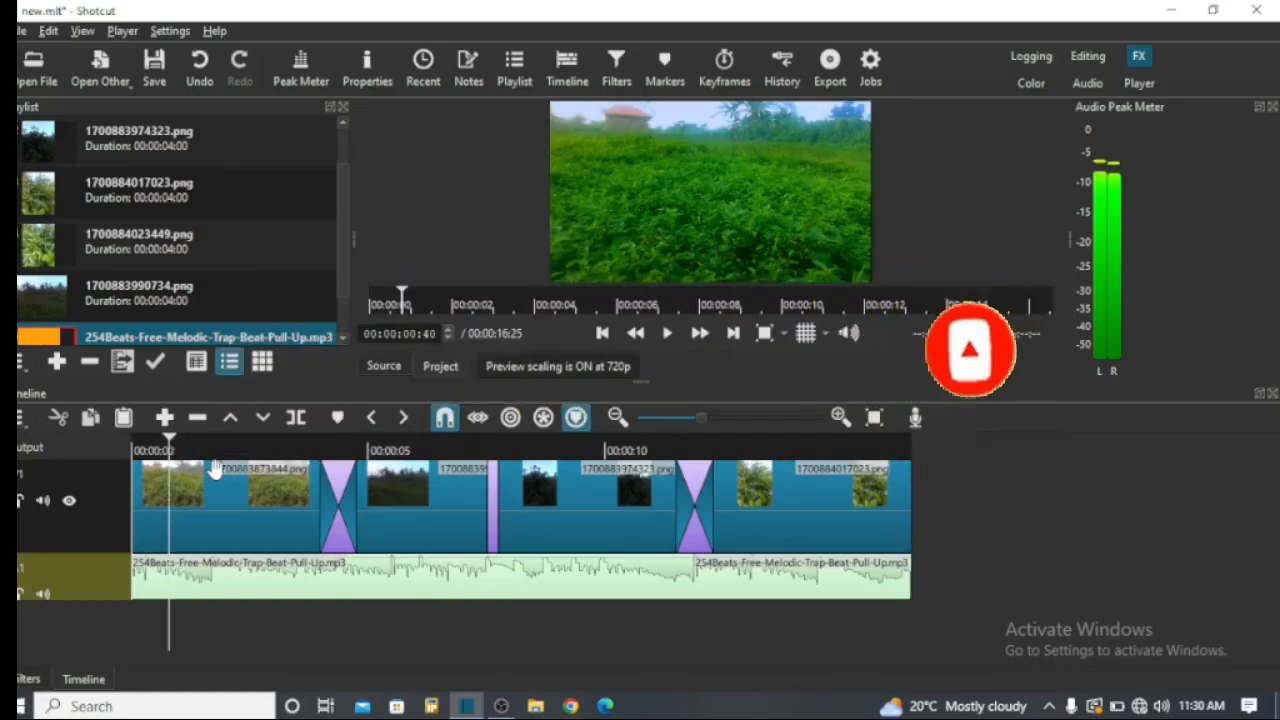
{"action": "left_click", "coordinate": [215, 470]}
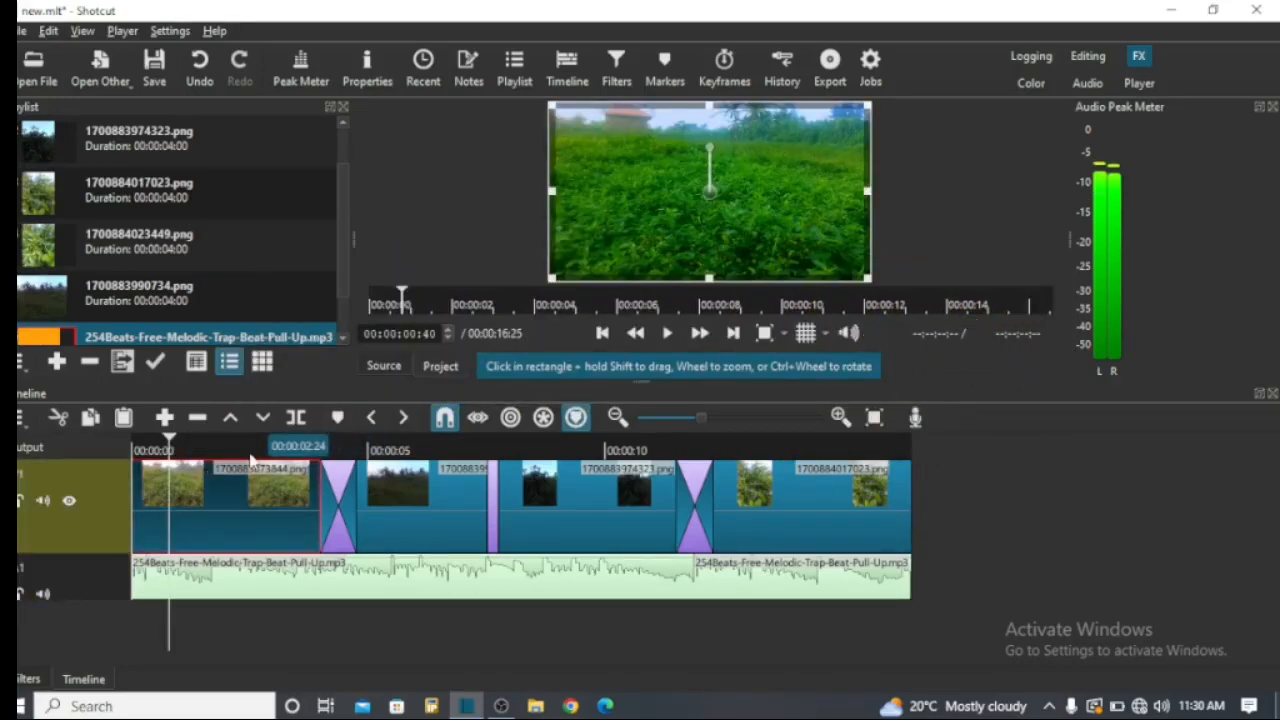
{"action": "left_click", "coordinate": [29, 686]}
{"action": "left_click", "coordinate": [24, 655]}
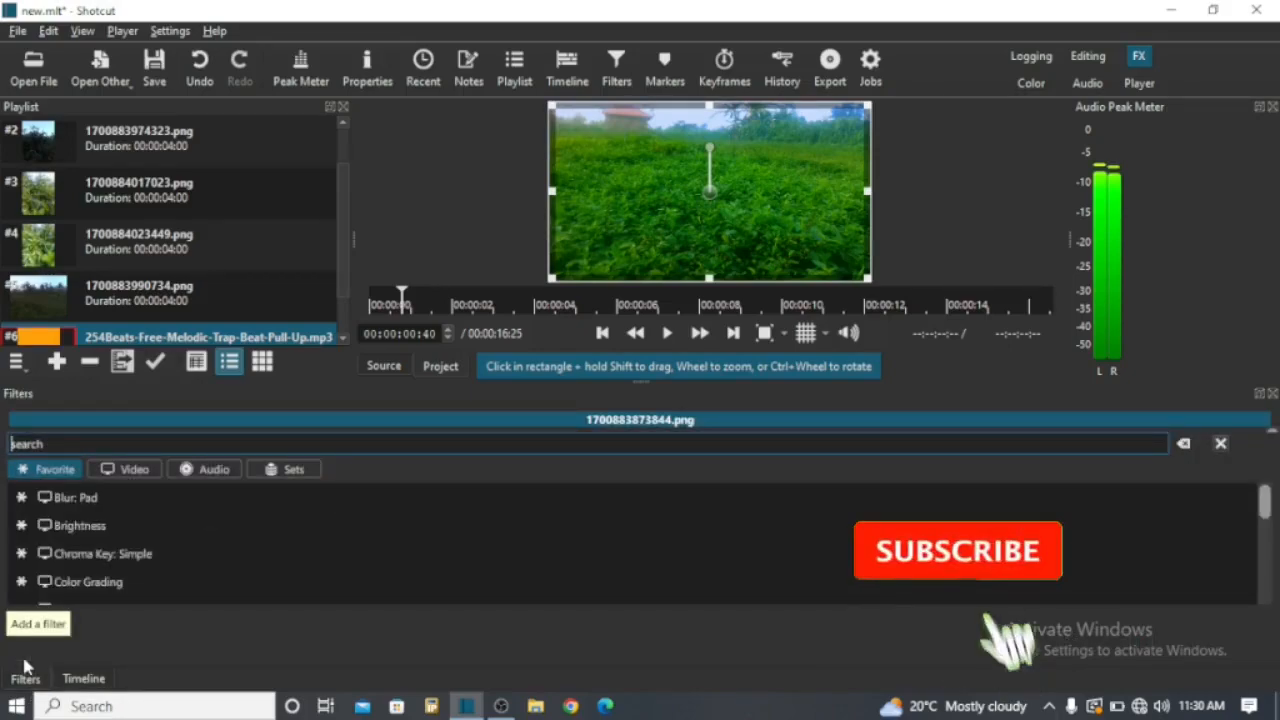
{"action": "type", "text": "text"}
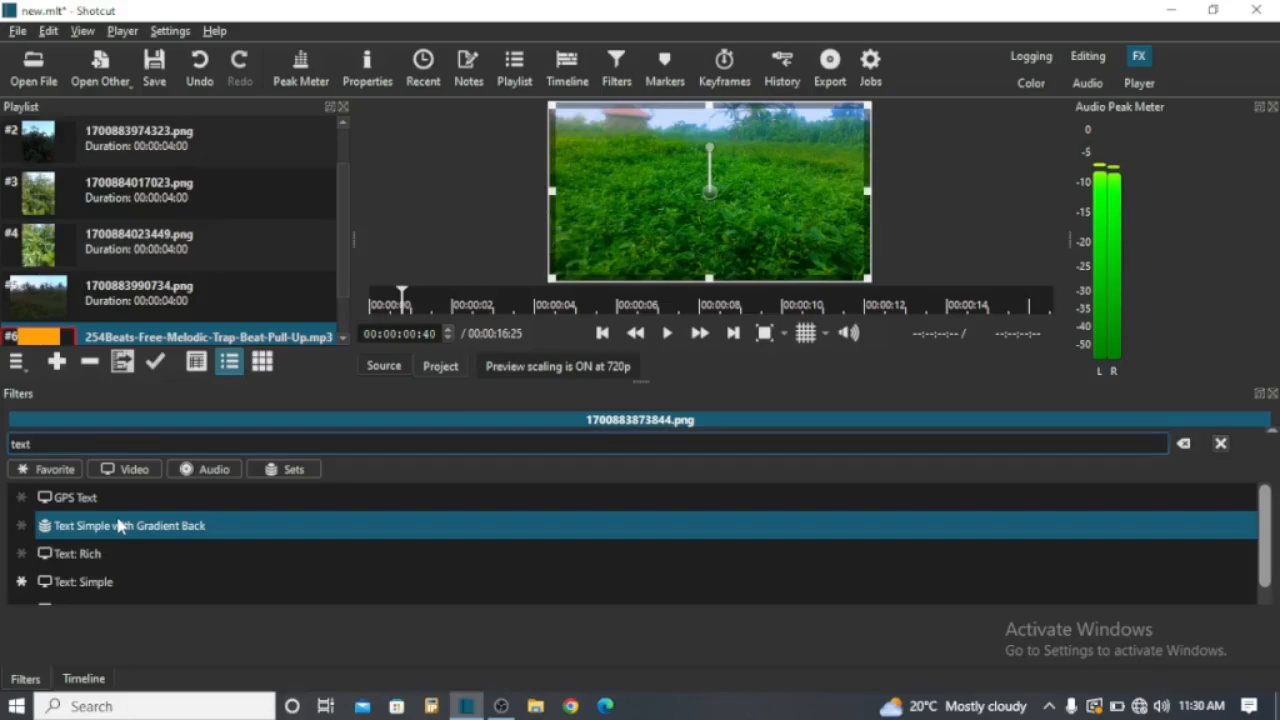
{"action": "left_click", "coordinate": [105, 581]}
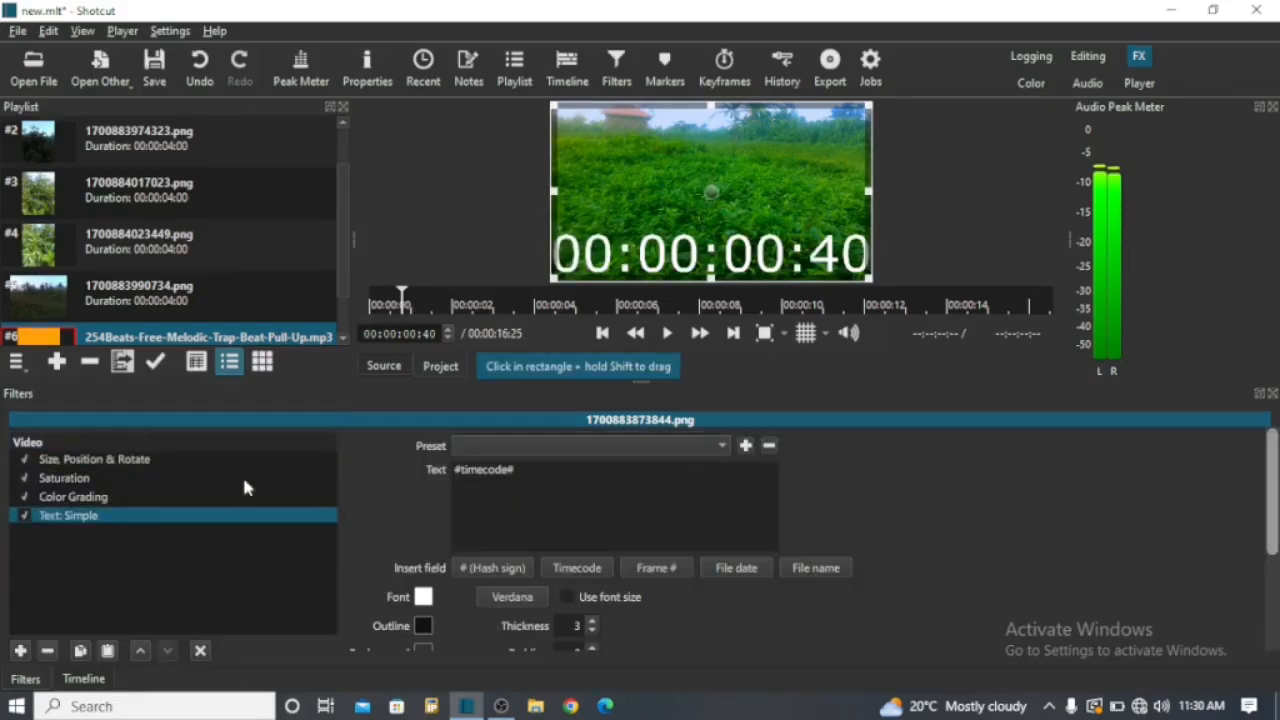
- Replace the filter's default timecode text with "Lets fight aganist envirometal degradation"
{"action": "triple_click", "coordinate": [513, 480]}
{"action": "key", "text": "BackSpace"}
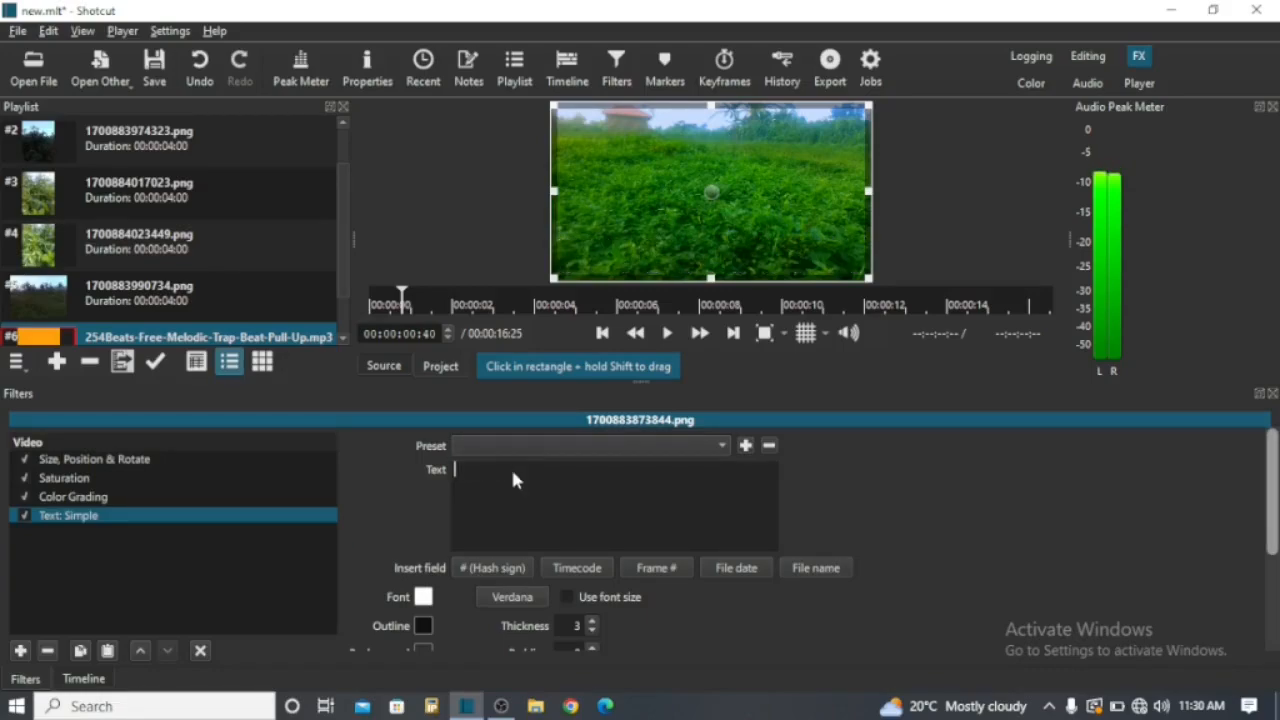
{"action": "type", "text": "Le"}
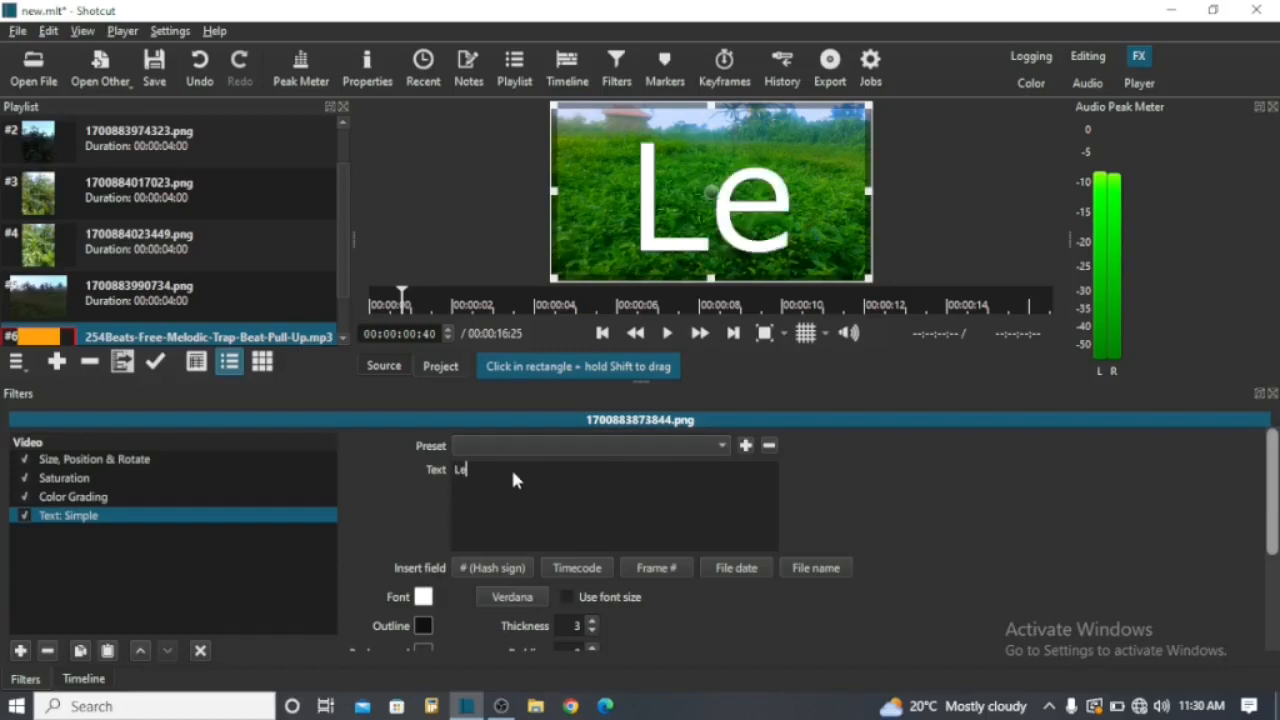
{"action": "type", "text": "ts fight "}
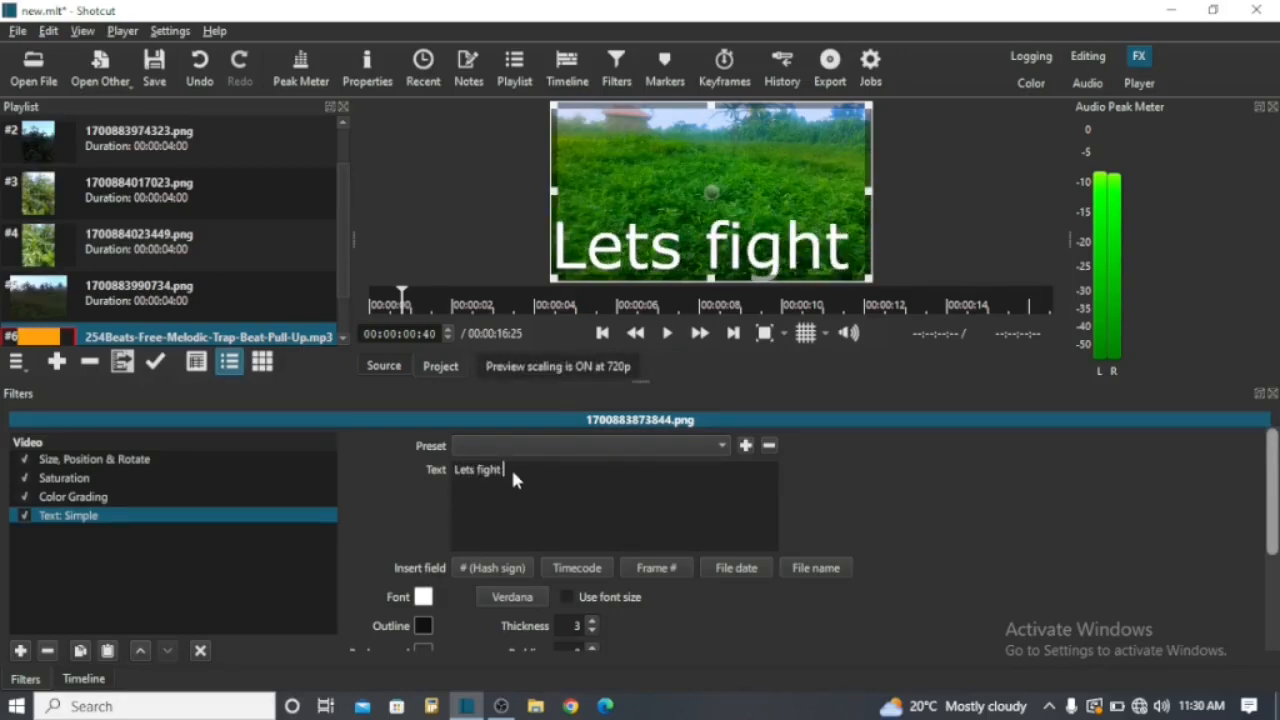
{"action": "type", "text": "env"}
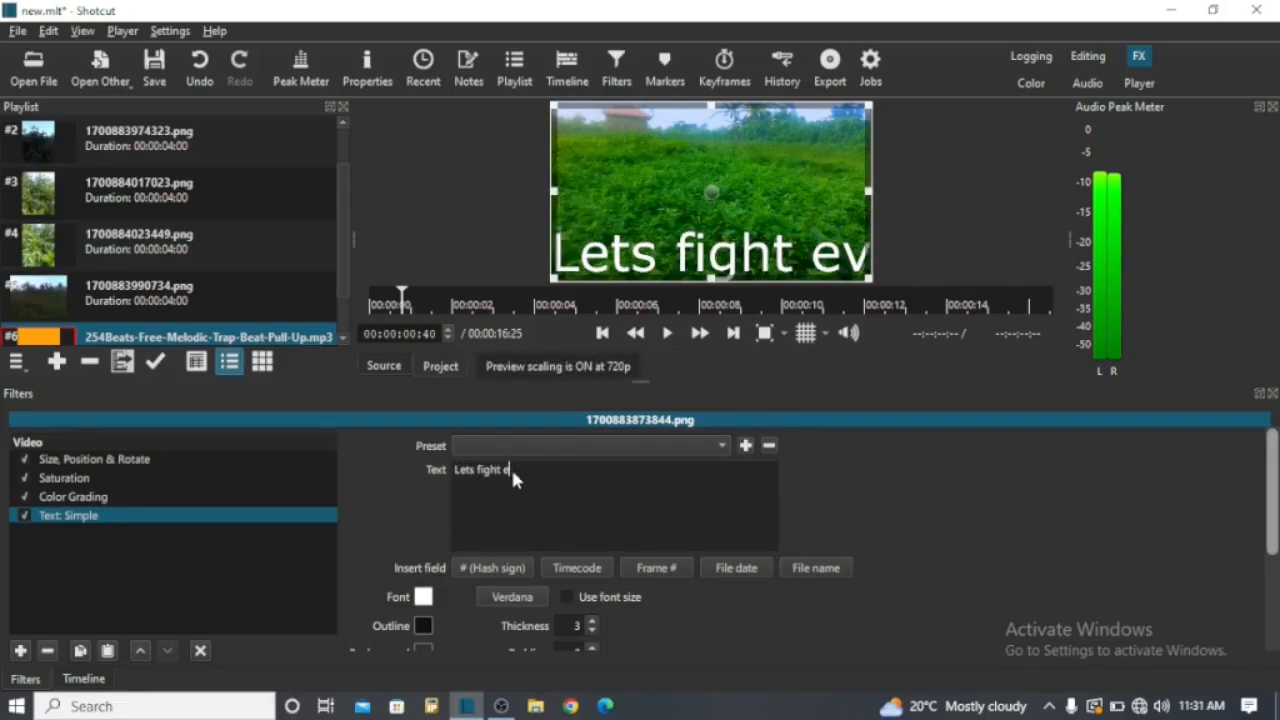
{"action": "key", "text": "BackSpace"}
{"action": "type", "text": "nviromet"}
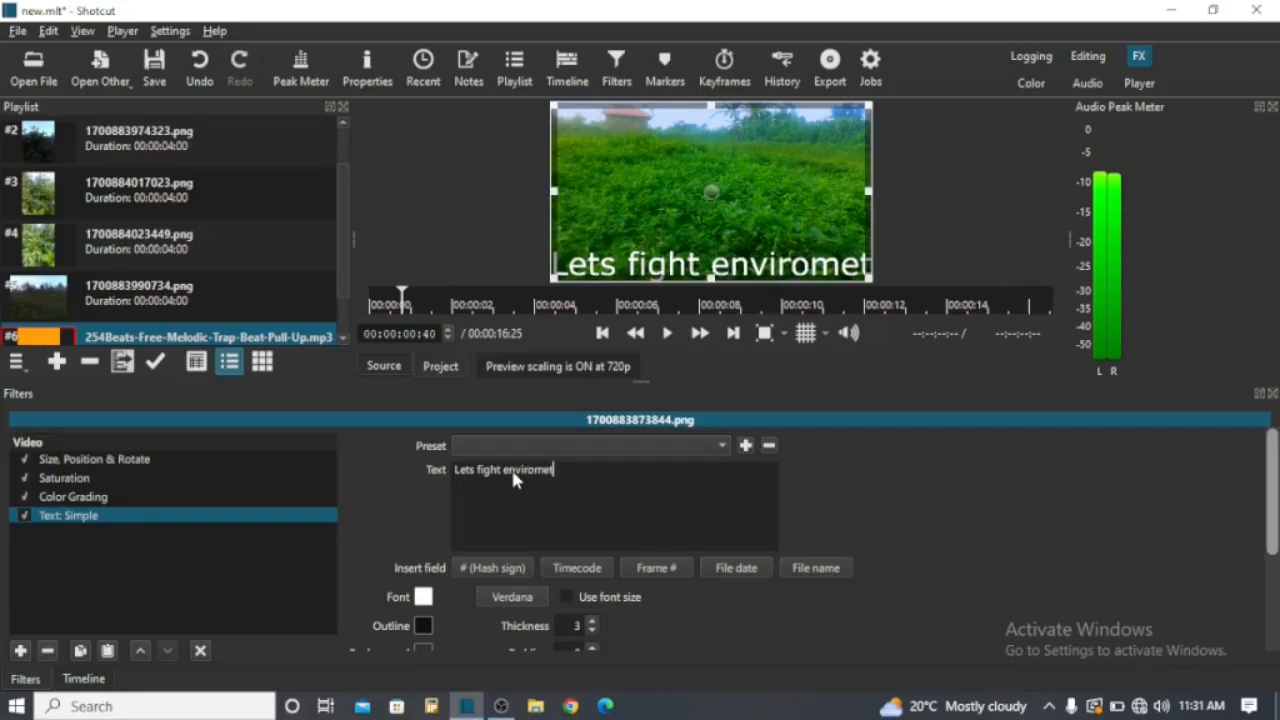
{"action": "type", "text": "al degr"}
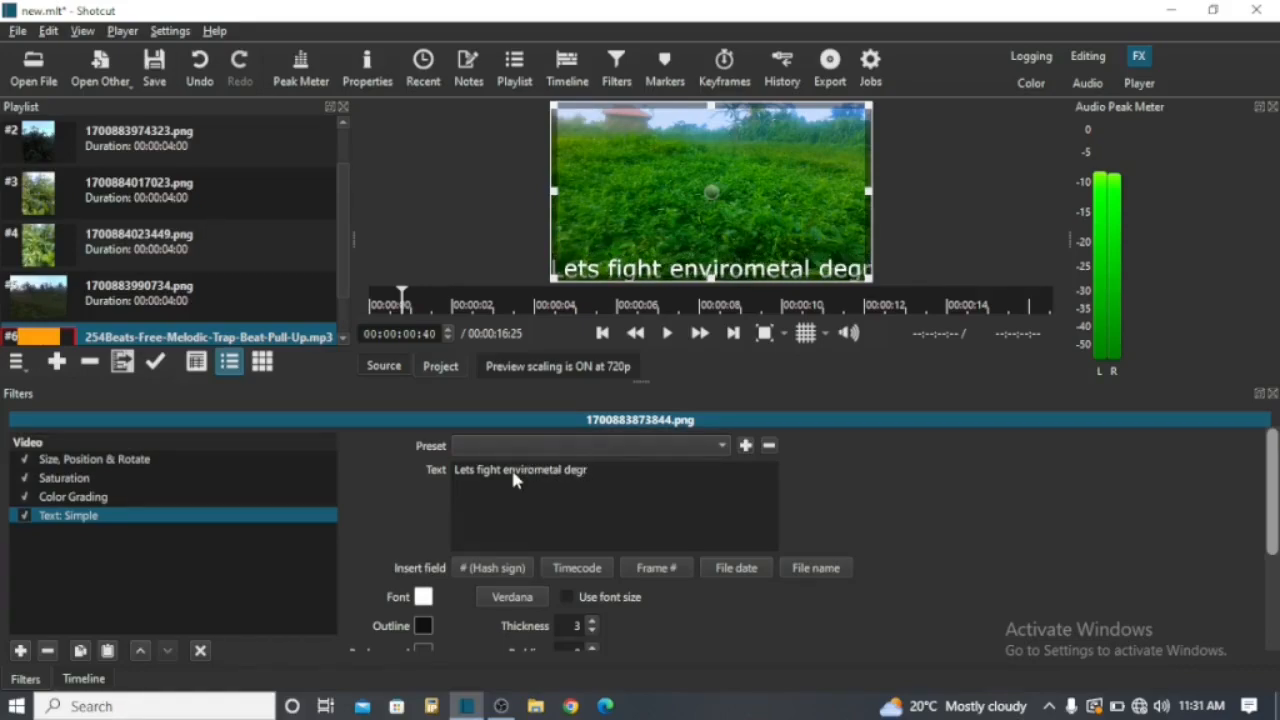
{"action": "type", "text": "adatio"}
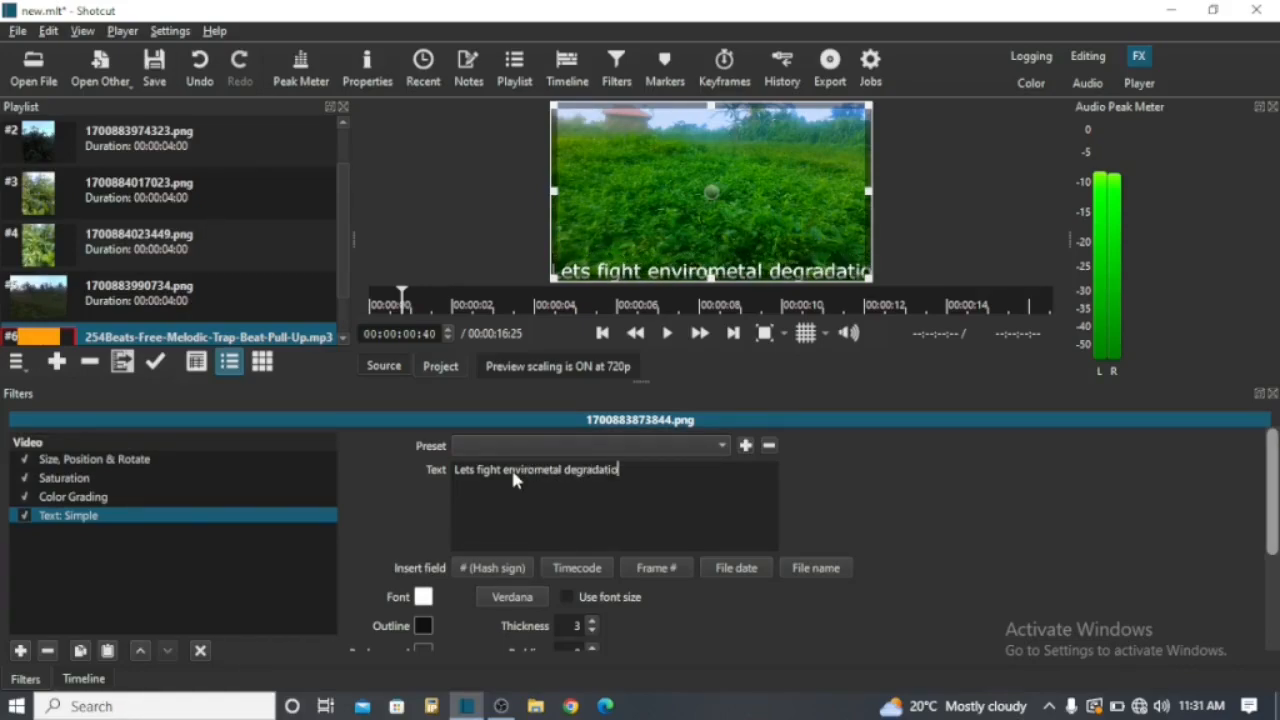
{"action": "type", "text": "n"}
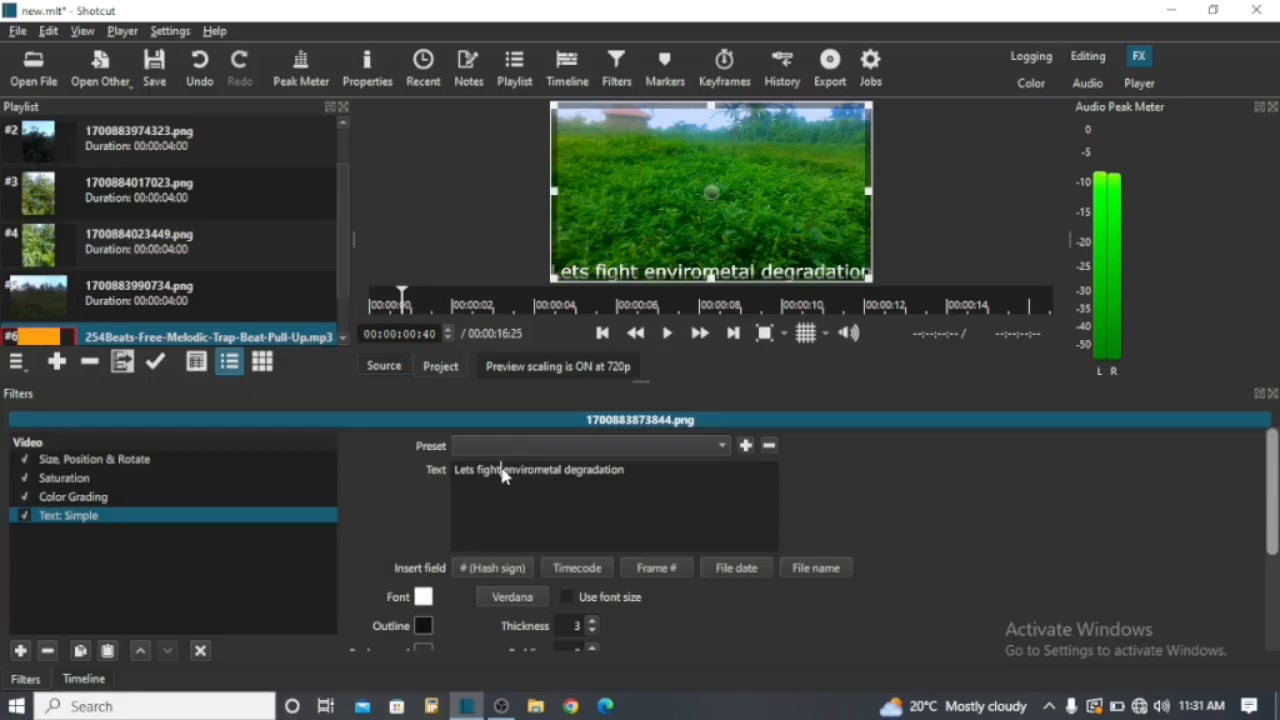
{"action": "type", "text": "agan"}
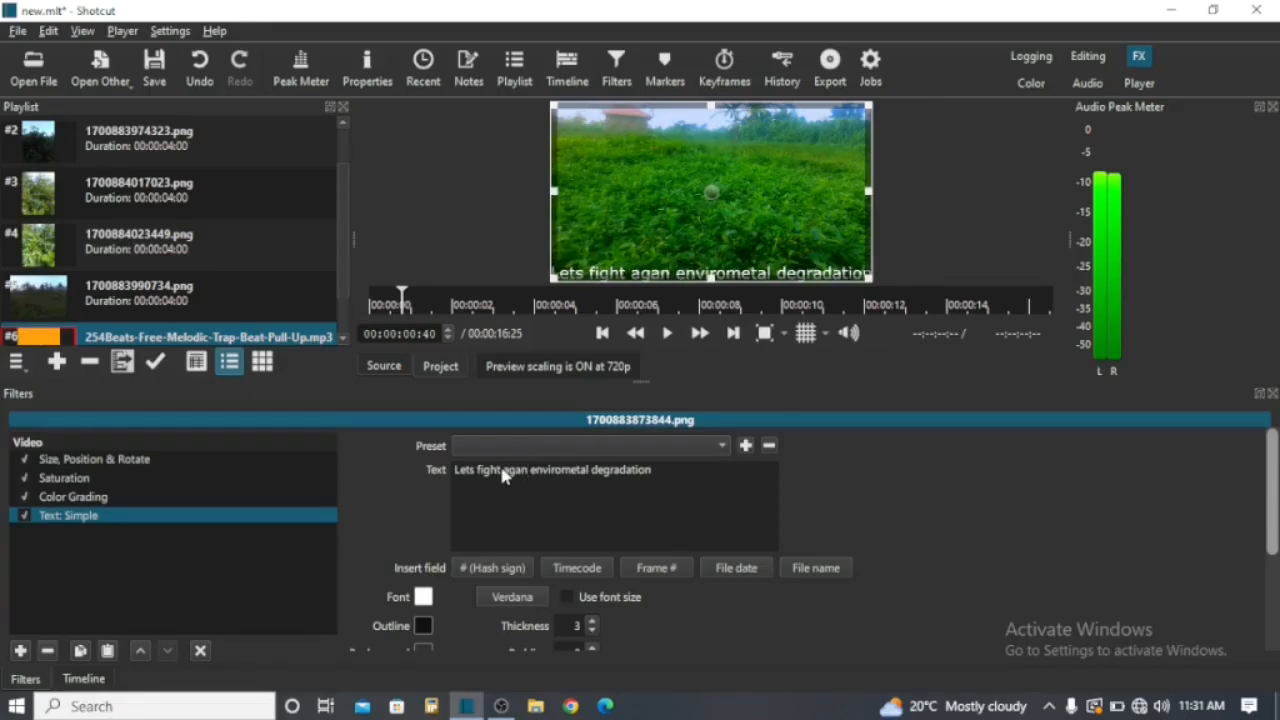
{"action": "type", "text": "ist"}
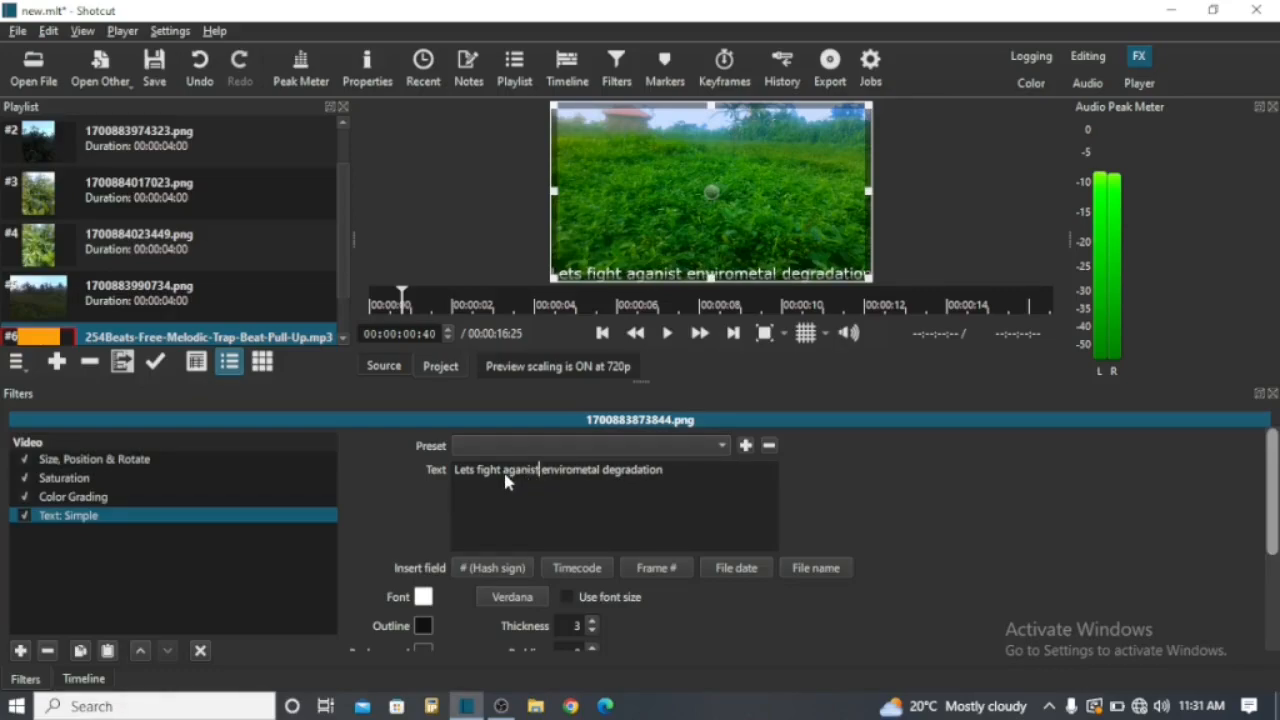
- Reorder the first clip's filters so Color Grading precedes Saturation and Text: Simple comes last
{"action": "left_click_drag", "start_coordinate": [178, 481], "coordinate": [141, 544]}
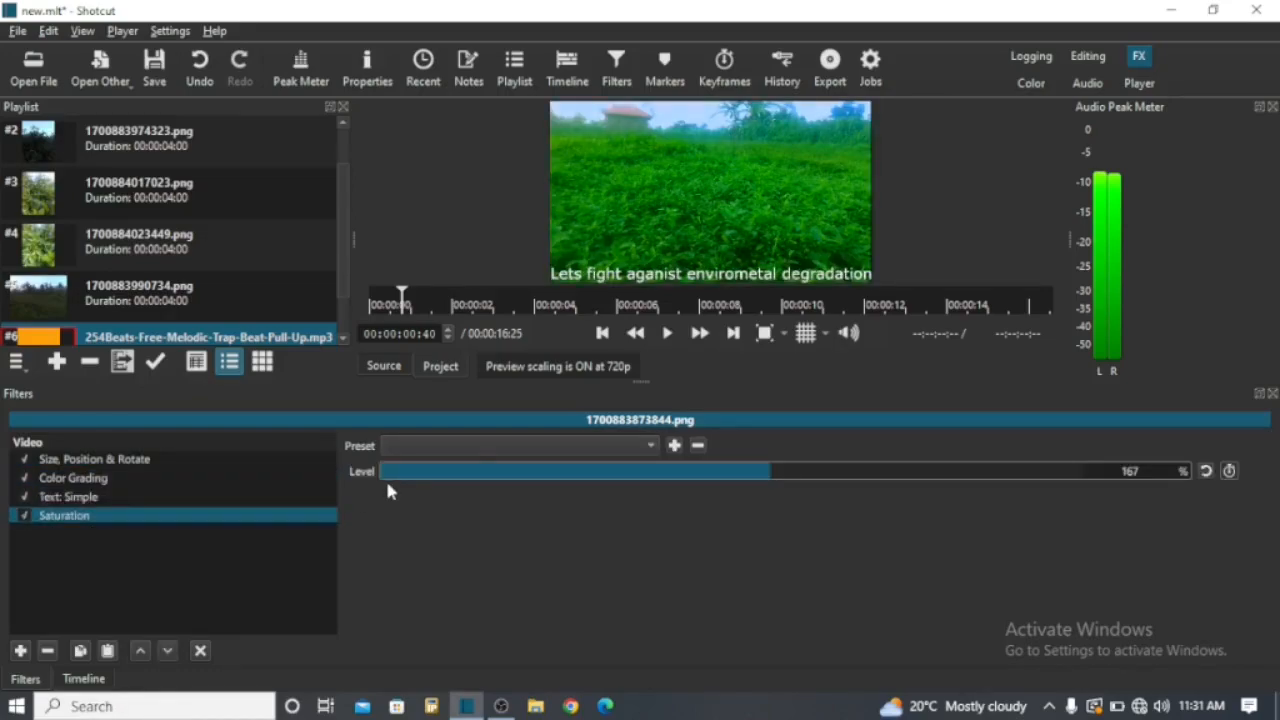
{"action": "left_click_drag", "start_coordinate": [185, 490], "coordinate": [193, 522]}
- Set the title's font style to Verdana Bold and its vertical fit to Middle
{"action": "left_click", "coordinate": [507, 597]}
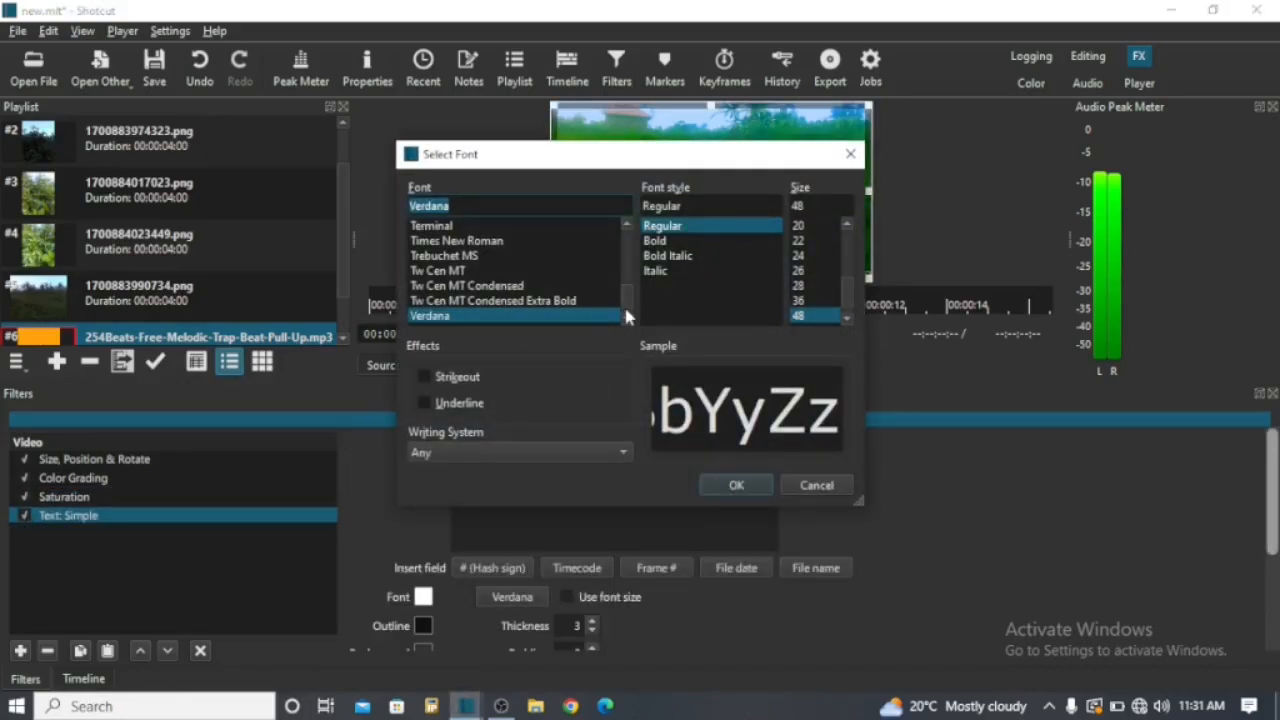
{"action": "left_click", "coordinate": [670, 242]}
{"action": "left_click", "coordinate": [737, 486]}
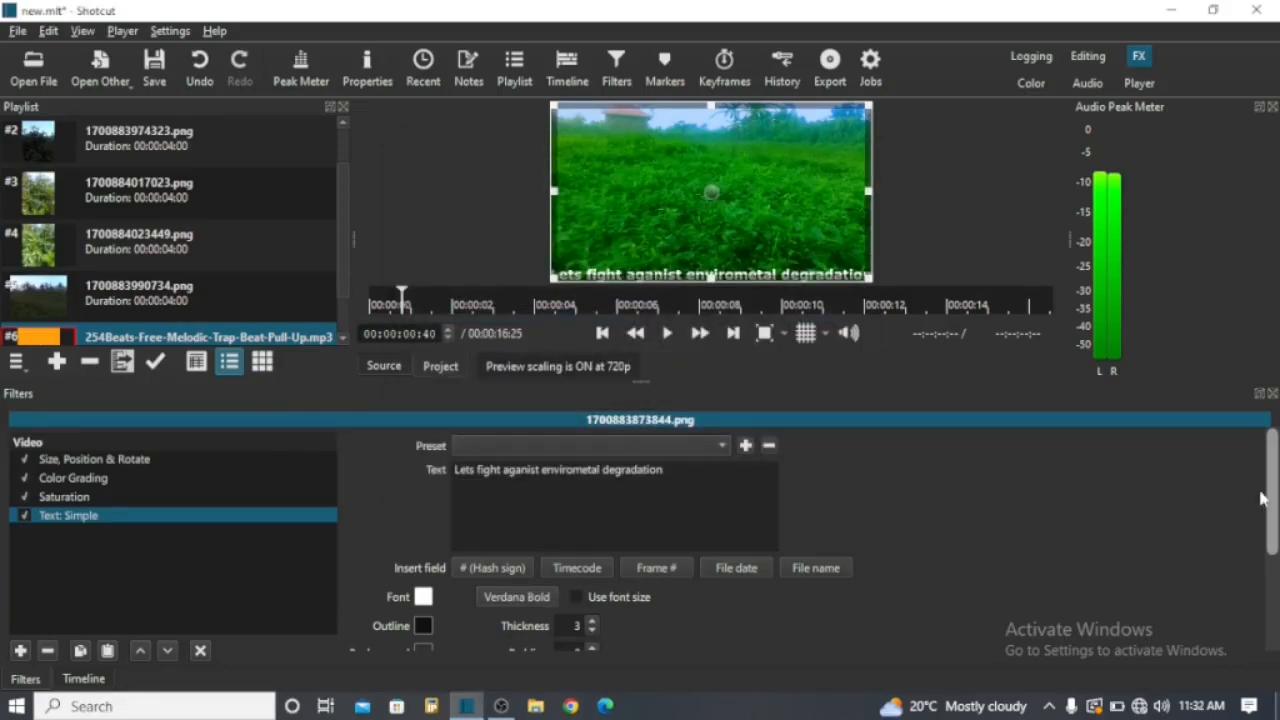
{"action": "left_click_drag", "start_coordinate": [1270, 498], "coordinate": [1270, 590]}
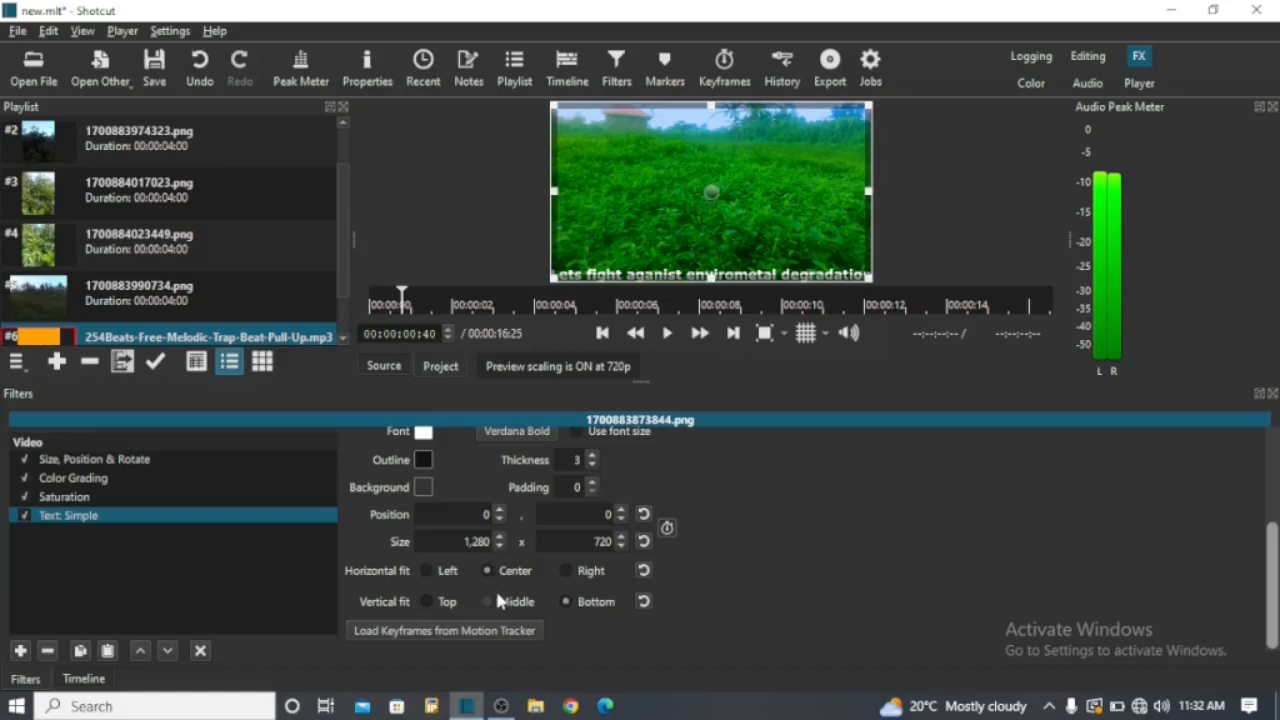
{"action": "left_click", "coordinate": [497, 600]}
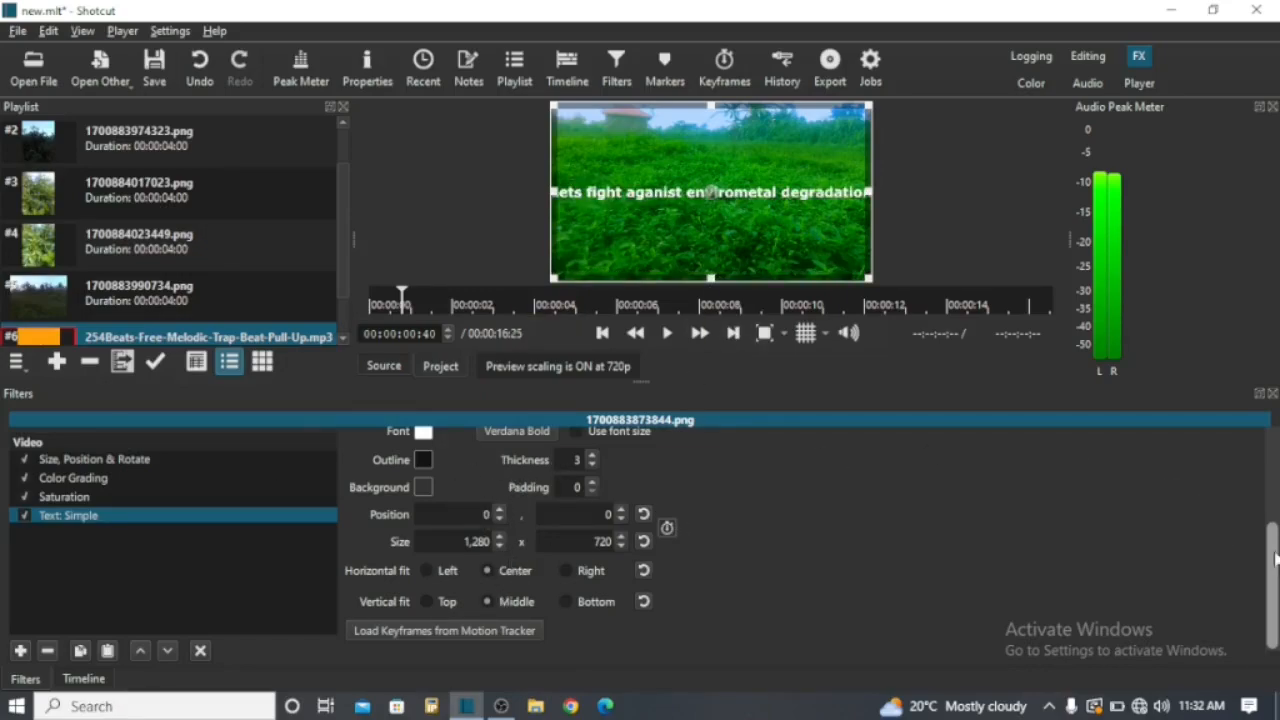
{"action": "left_click_drag", "start_coordinate": [1275, 560], "coordinate": [1177, 441]}
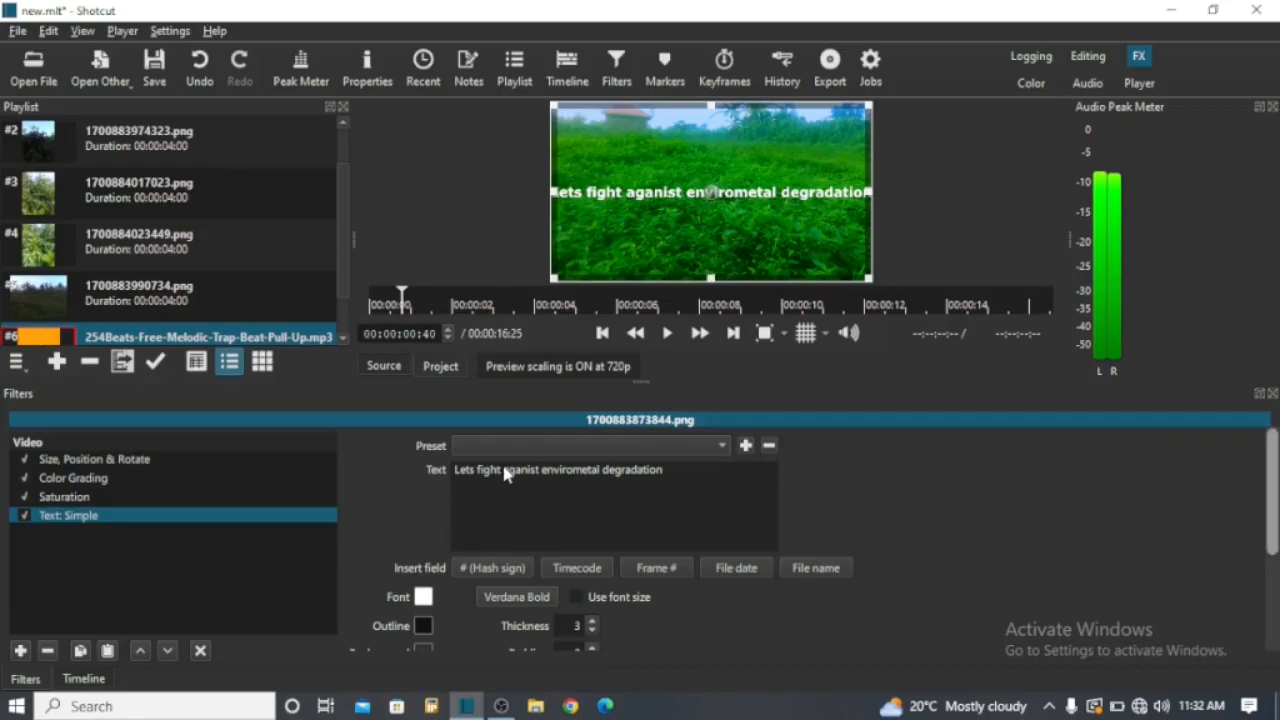